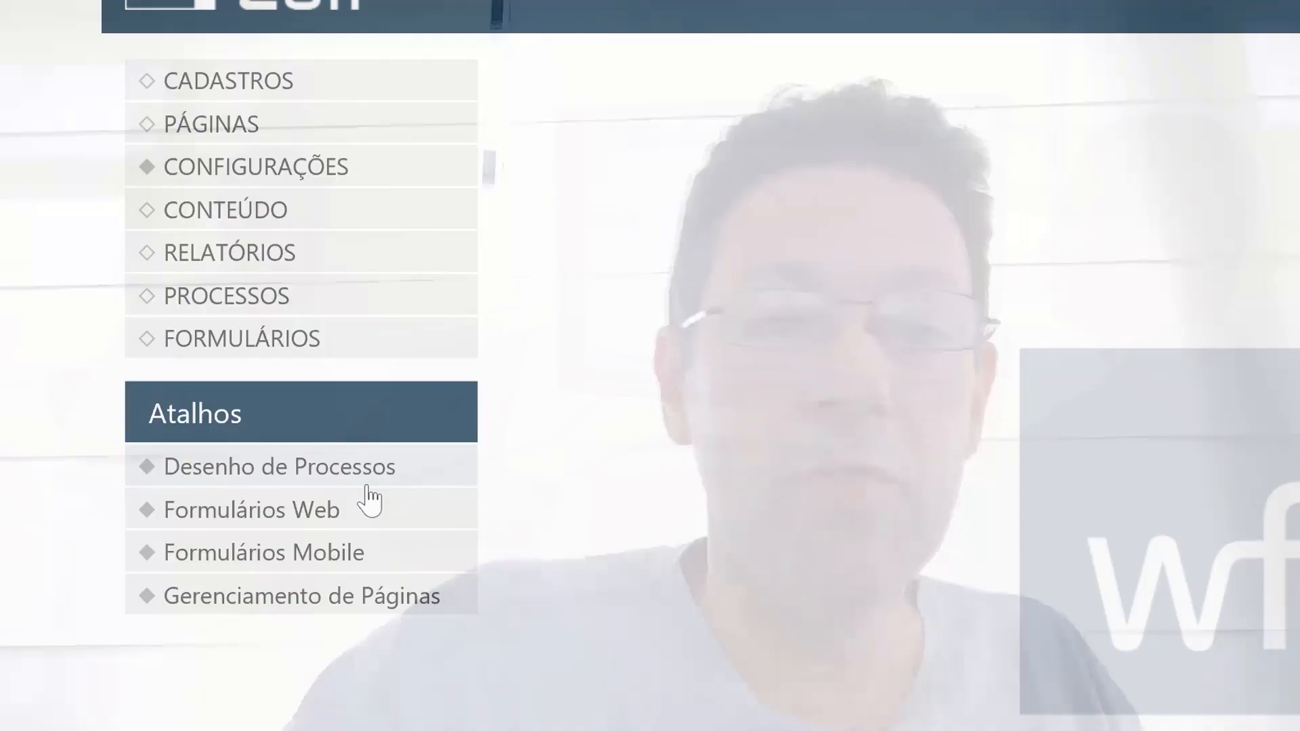
Open Desenho de Processos from the admin portal's Atalhos shortcuts.
{"action": "left_click", "coordinate": [352, 445]}
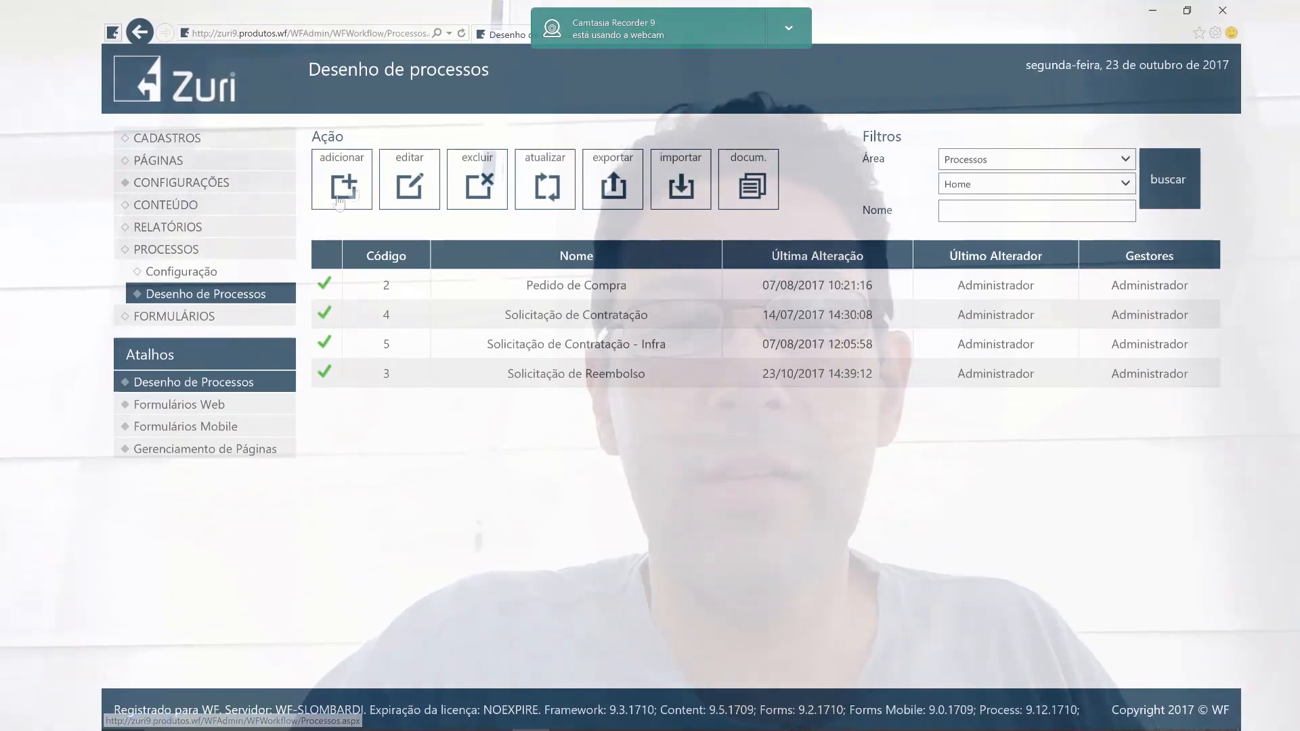
Add a new process named Solicitação de Férias and open its design canvas.
{"action": "left_click", "coordinate": [361, 179]}
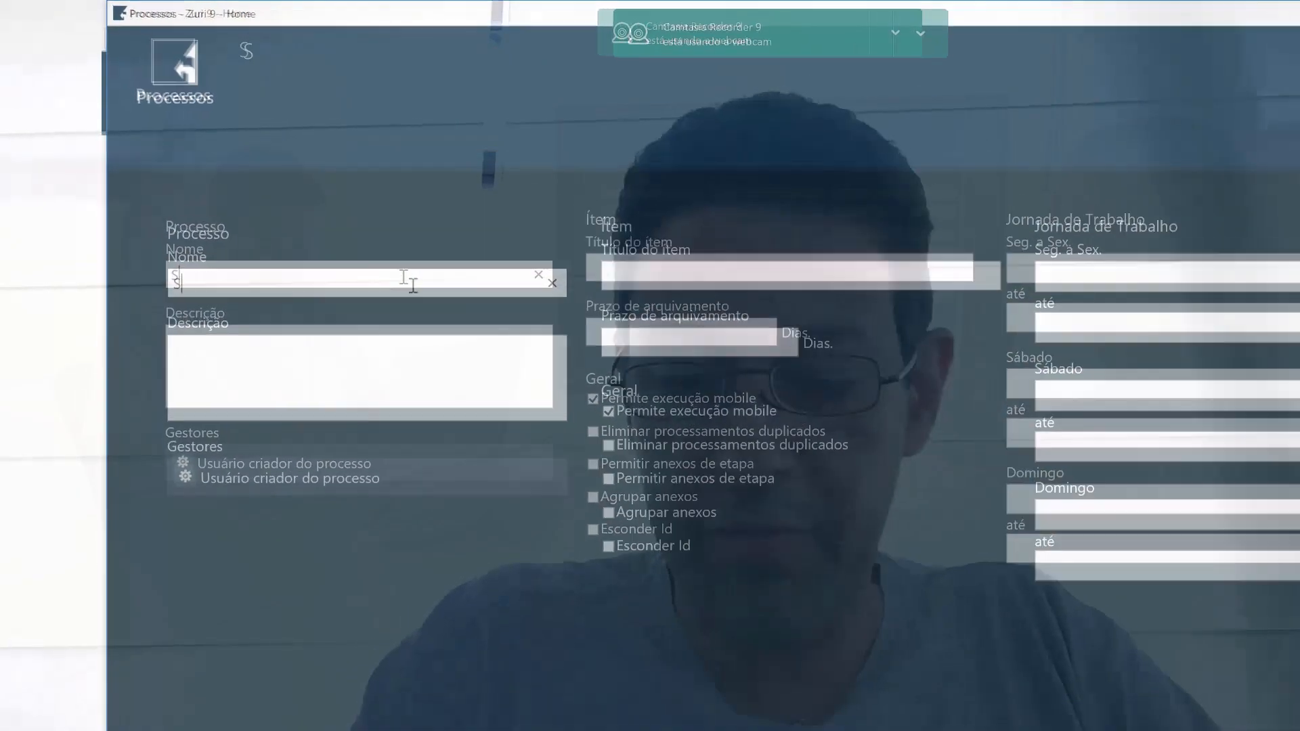
{"action": "type", "text": "Solici"}
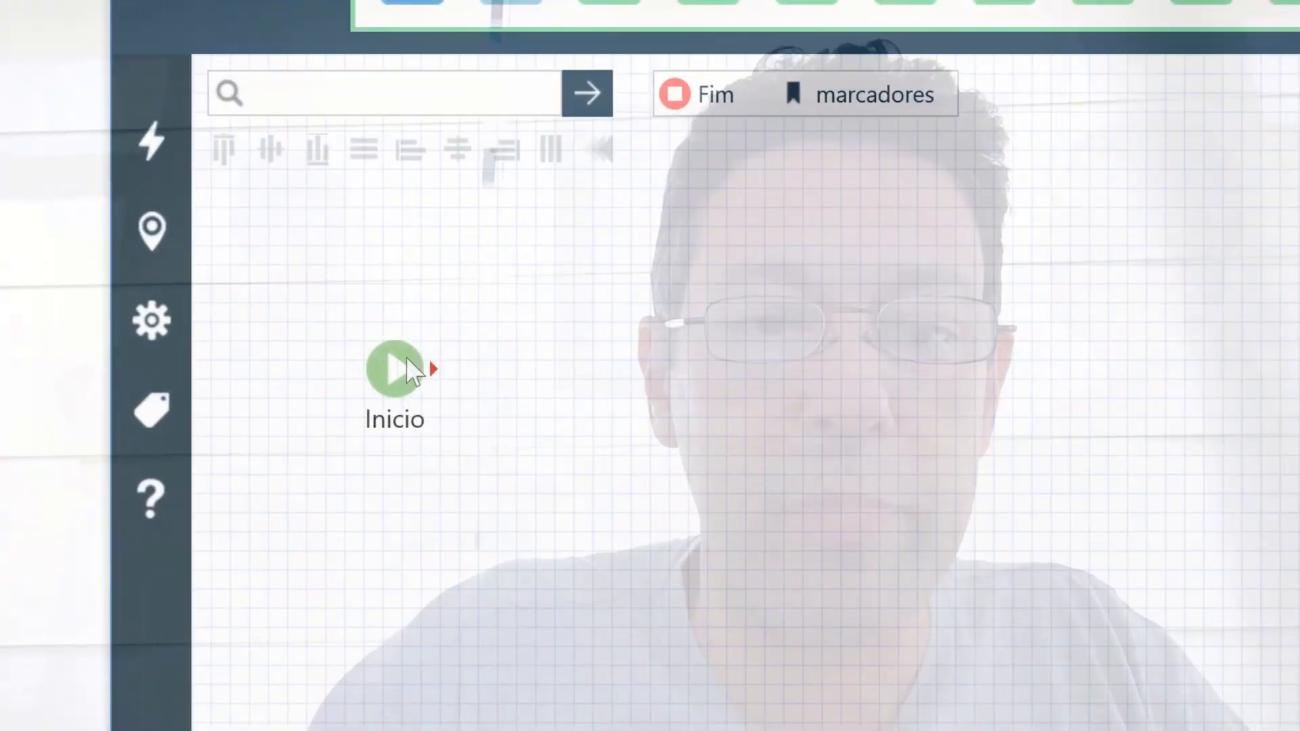
Move the Inicio node to the left-middle and browse the DESVIO, MONITORAMENTO, FILTRO and PRINCIPAIS node tabs.
{"action": "left_click_drag", "start_coordinate": [411, 371], "coordinate": [402, 585]}
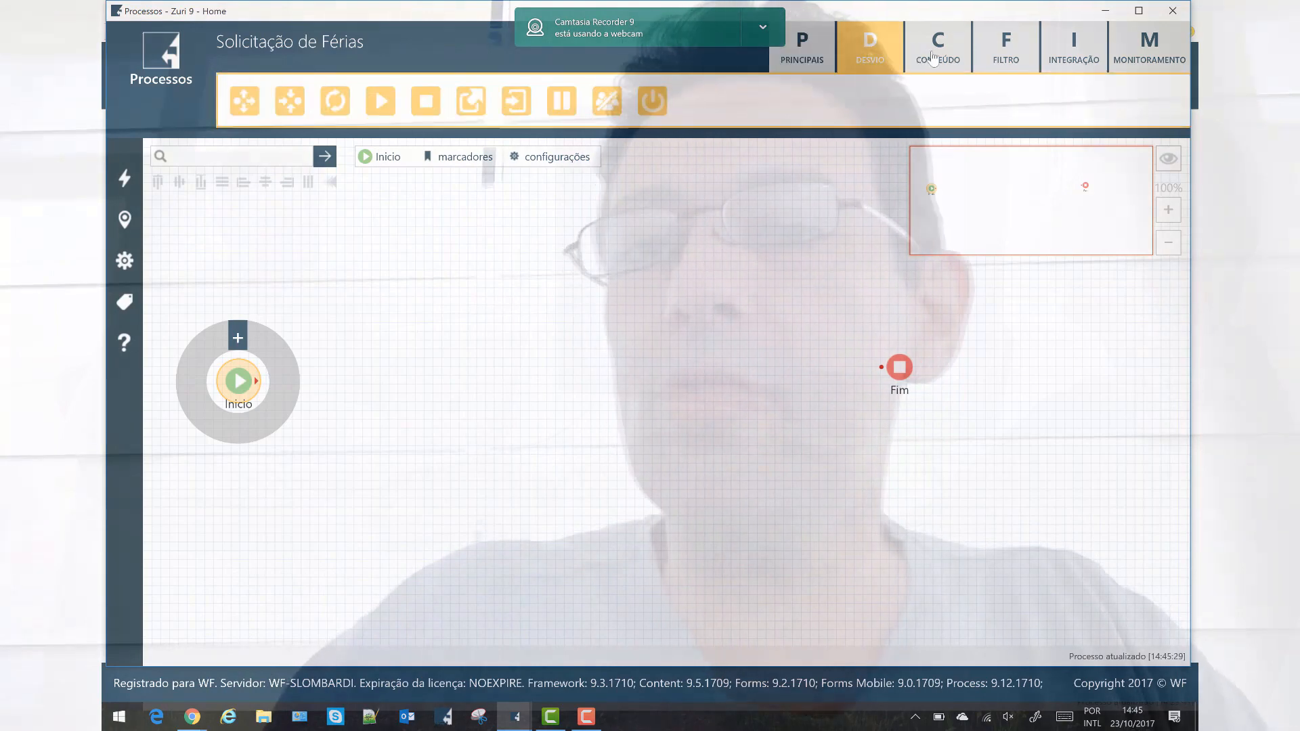
{"action": "left_click", "coordinate": [1000, 54]}
{"action": "left_click", "coordinate": [1074, 51]}
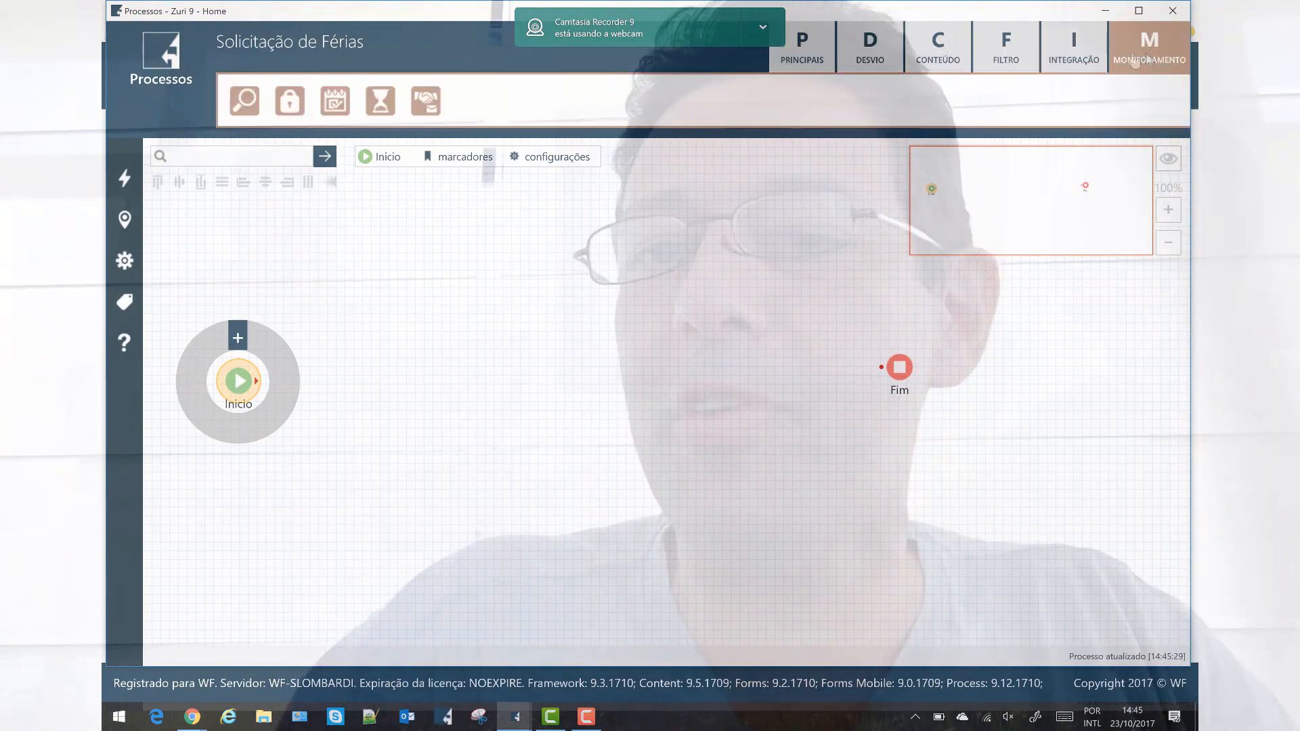
{"action": "left_click", "coordinate": [995, 51]}
{"action": "left_click", "coordinate": [833, 55]}
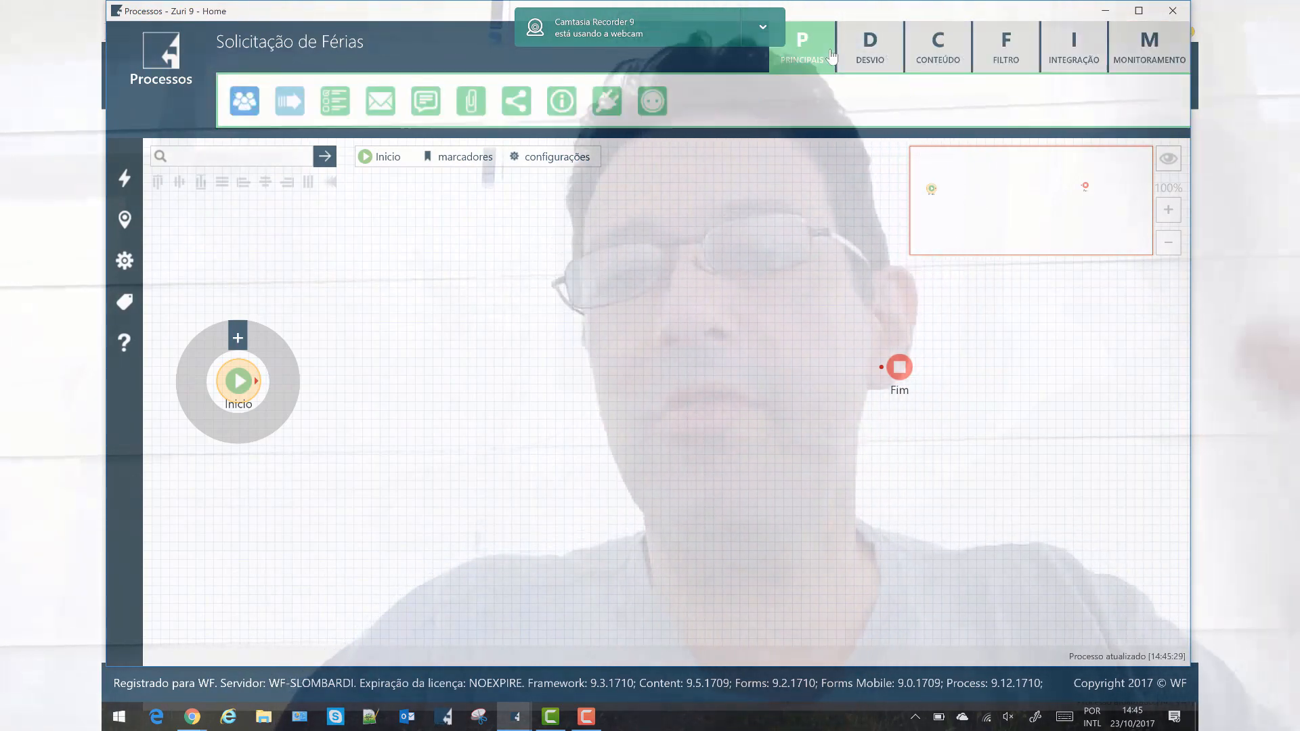
{"action": "left_click", "coordinate": [877, 61]}
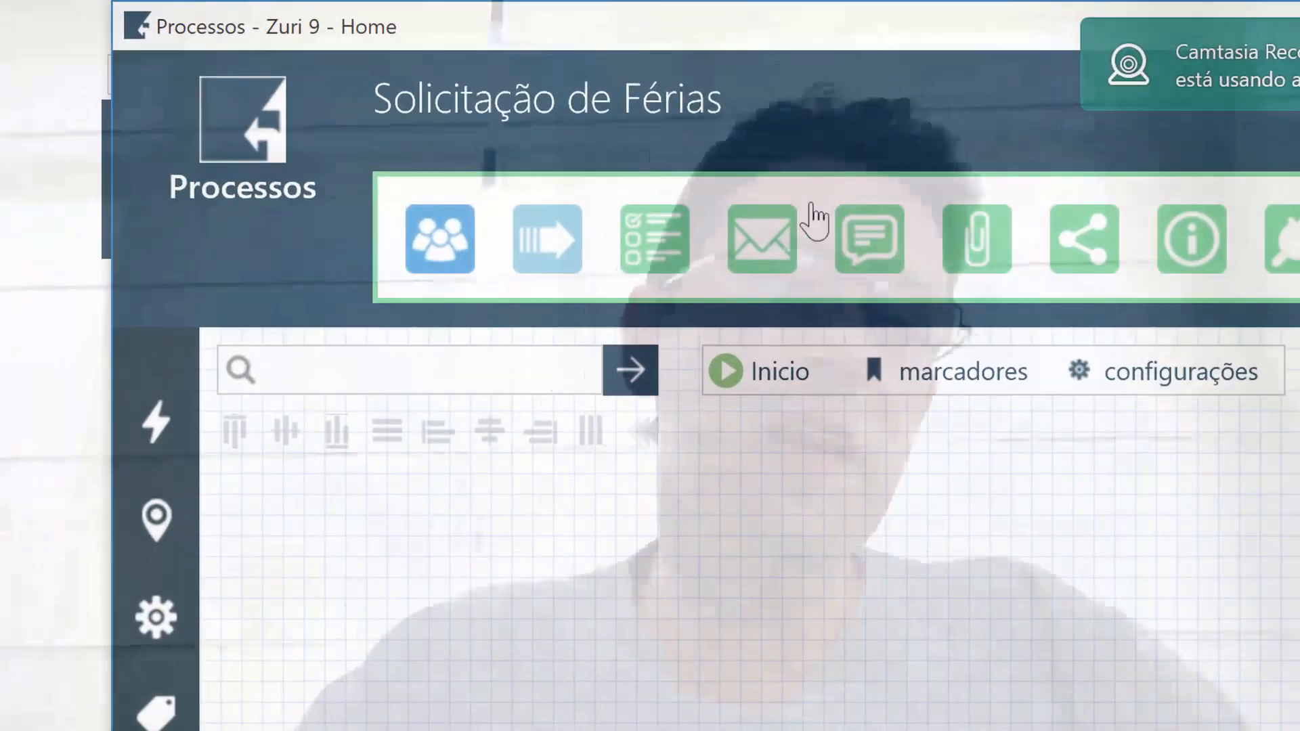
Add Formulario Web, Mensagem, E-mail and Etapa nodes in a row after Inicio.
{"action": "left_click_drag", "start_coordinate": [670, 233], "coordinate": [444, 542]}
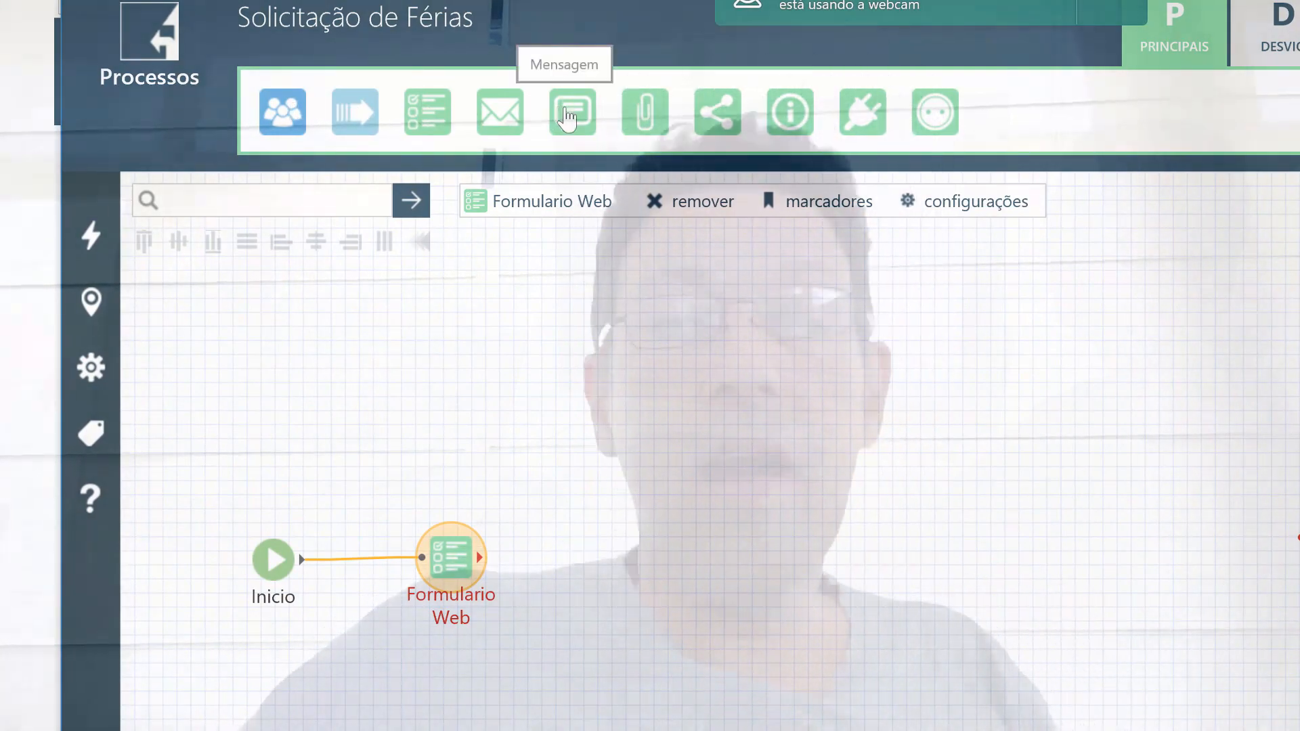
{"action": "left_click_drag", "start_coordinate": [567, 117], "coordinate": [593, 552]}
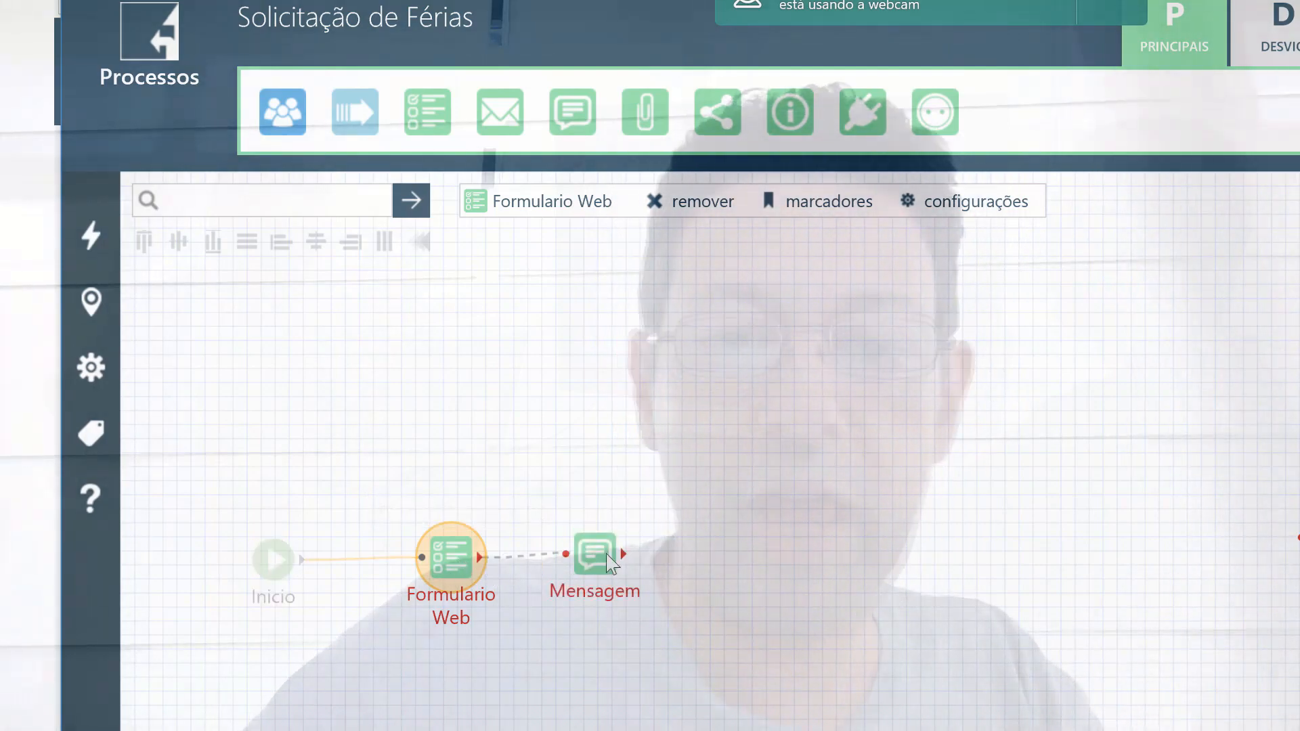
{"action": "left_click_drag", "start_coordinate": [597, 562], "coordinate": [596, 565]}
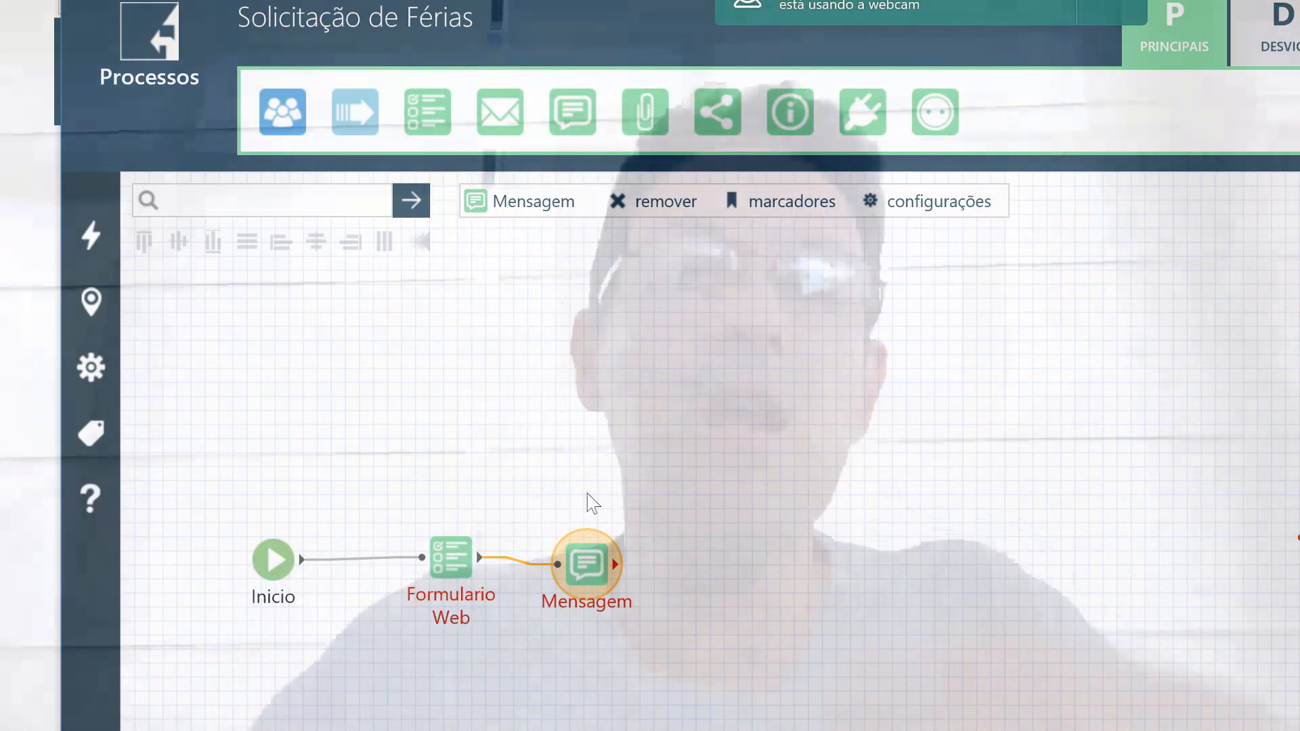
{"action": "left_click_drag", "start_coordinate": [501, 114], "coordinate": [687, 567]}
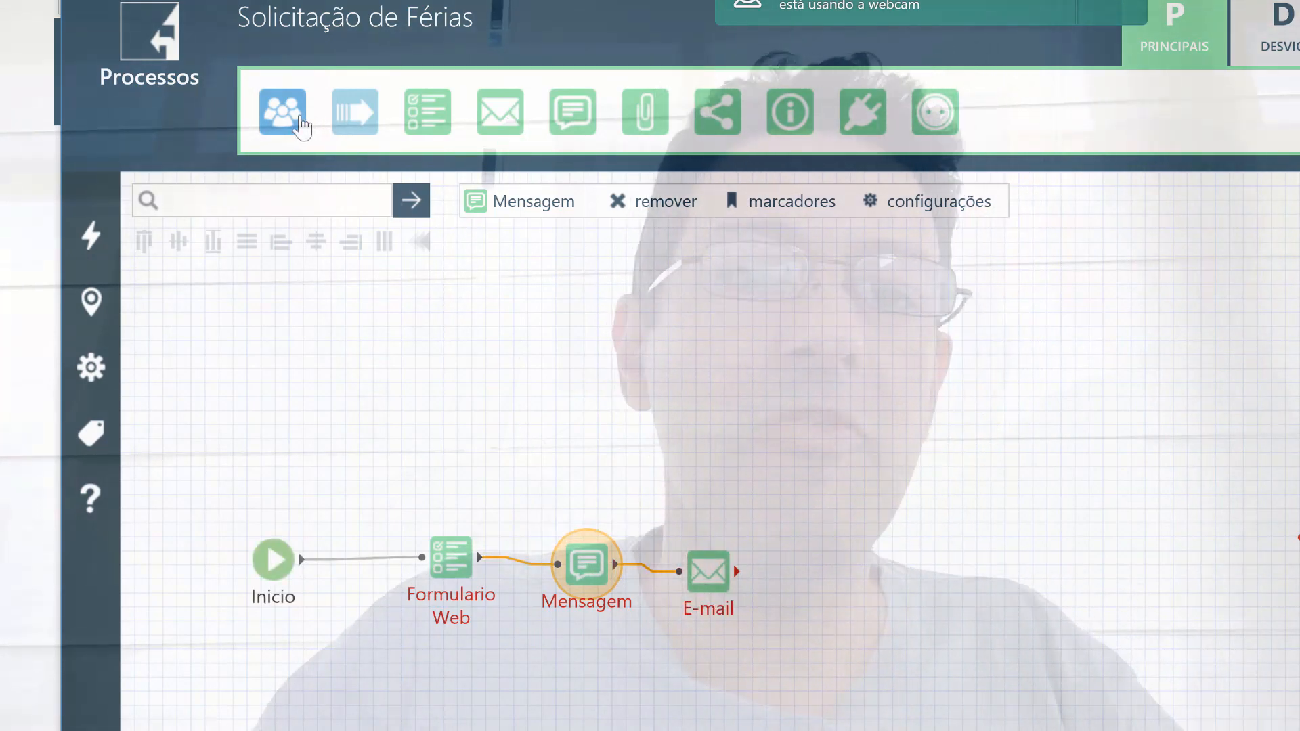
{"action": "left_click_drag", "start_coordinate": [855, 570], "coordinate": [854, 573]}
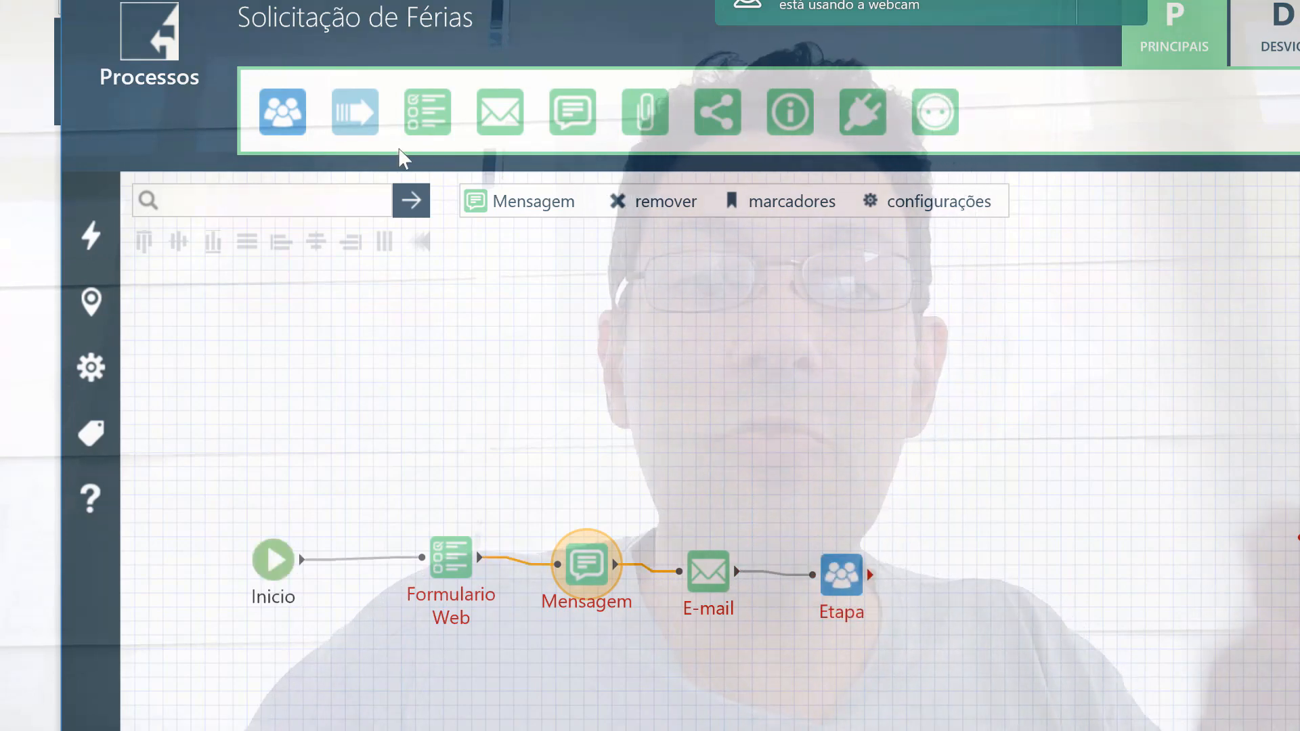
Branch Etapa into two Decisão nodes, each followed by an E-mail node.
{"action": "left_click_drag", "start_coordinate": [361, 126], "coordinate": [934, 527]}
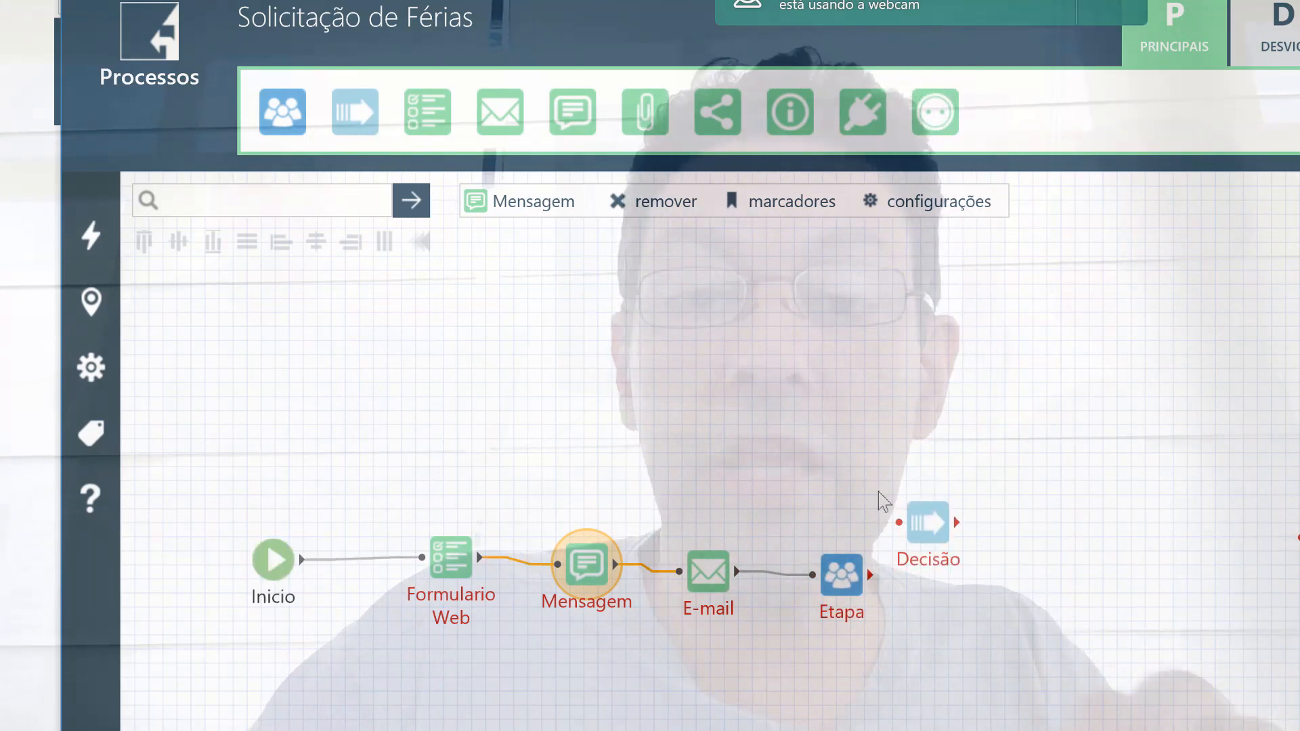
{"action": "left_click_drag", "start_coordinate": [359, 126], "coordinate": [960, 675]}
{"action": "left_click_drag", "start_coordinate": [871, 575], "coordinate": [899, 522]}
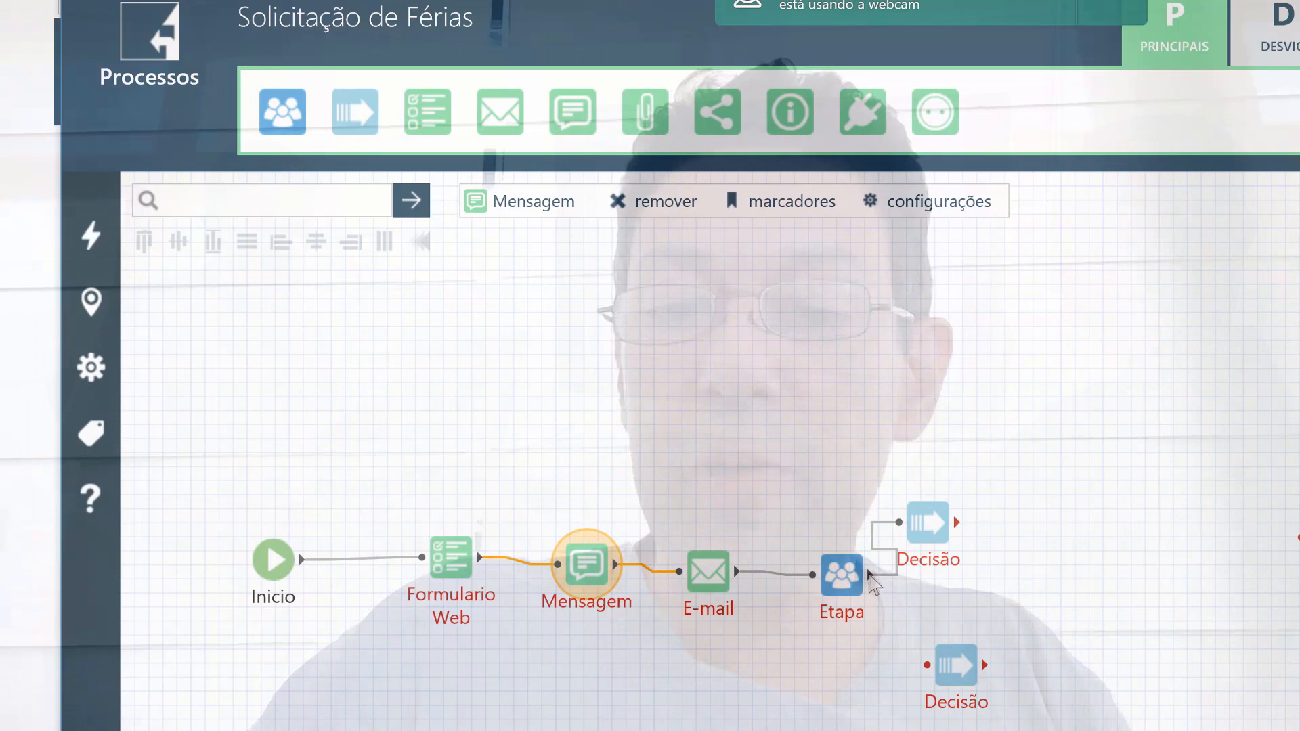
{"action": "left_click_drag", "start_coordinate": [872, 576], "coordinate": [928, 665]}
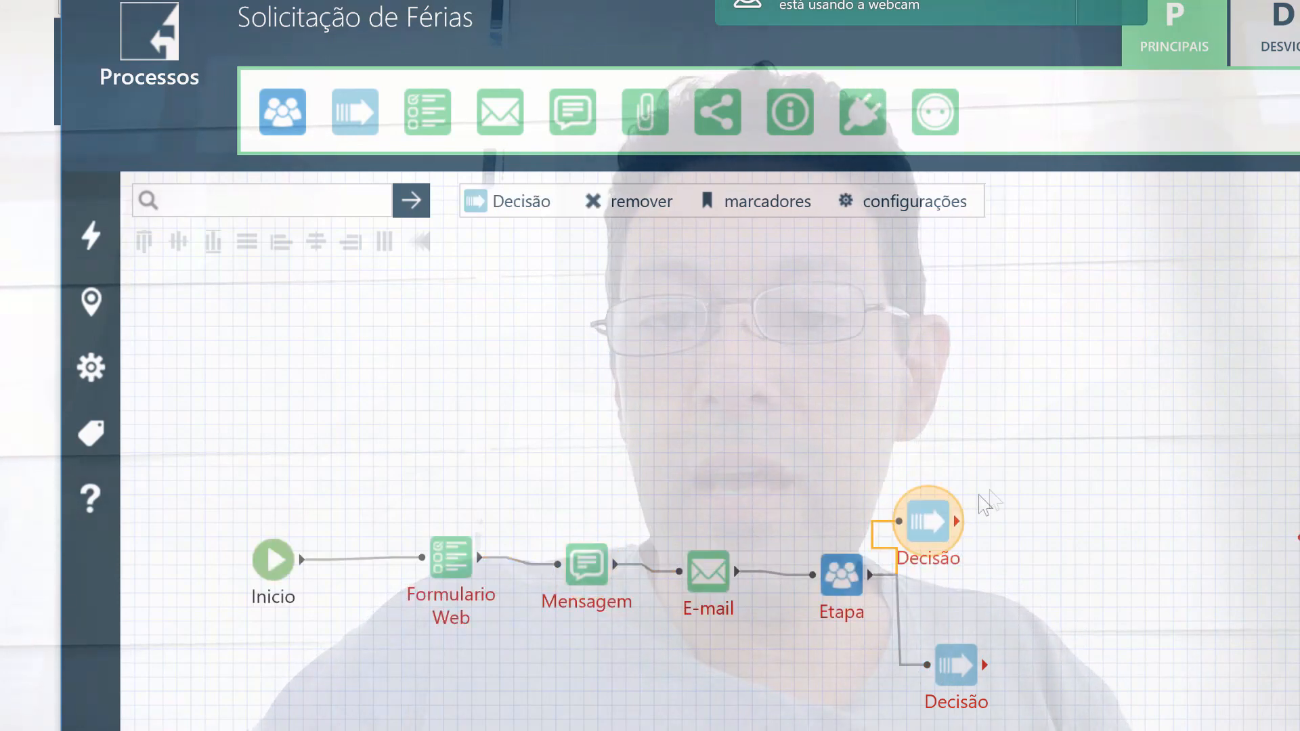
{"action": "left_click_drag", "start_coordinate": [531, 123], "coordinate": [1133, 503]}
{"action": "left_click_drag", "start_coordinate": [501, 115], "coordinate": [1125, 689]}
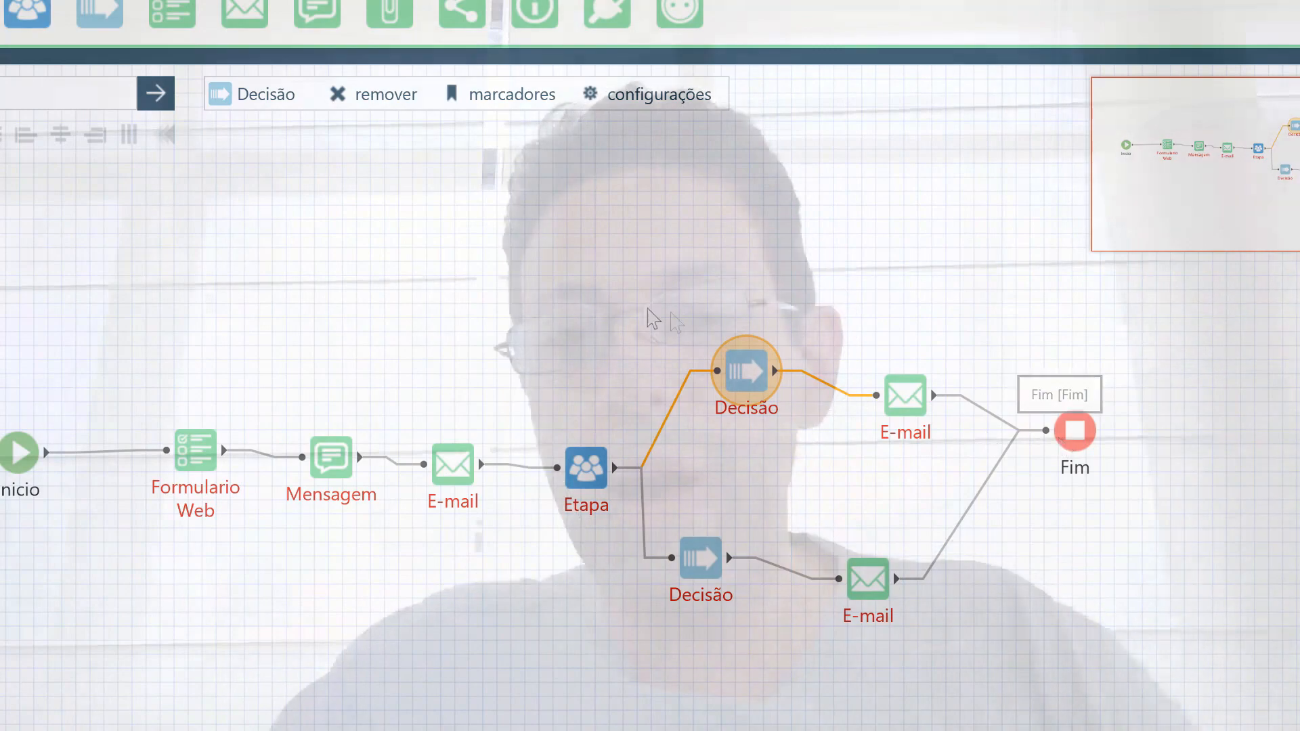
{"action": "left_click_drag", "start_coordinate": [108, 267], "coordinate": [1014, 431]}
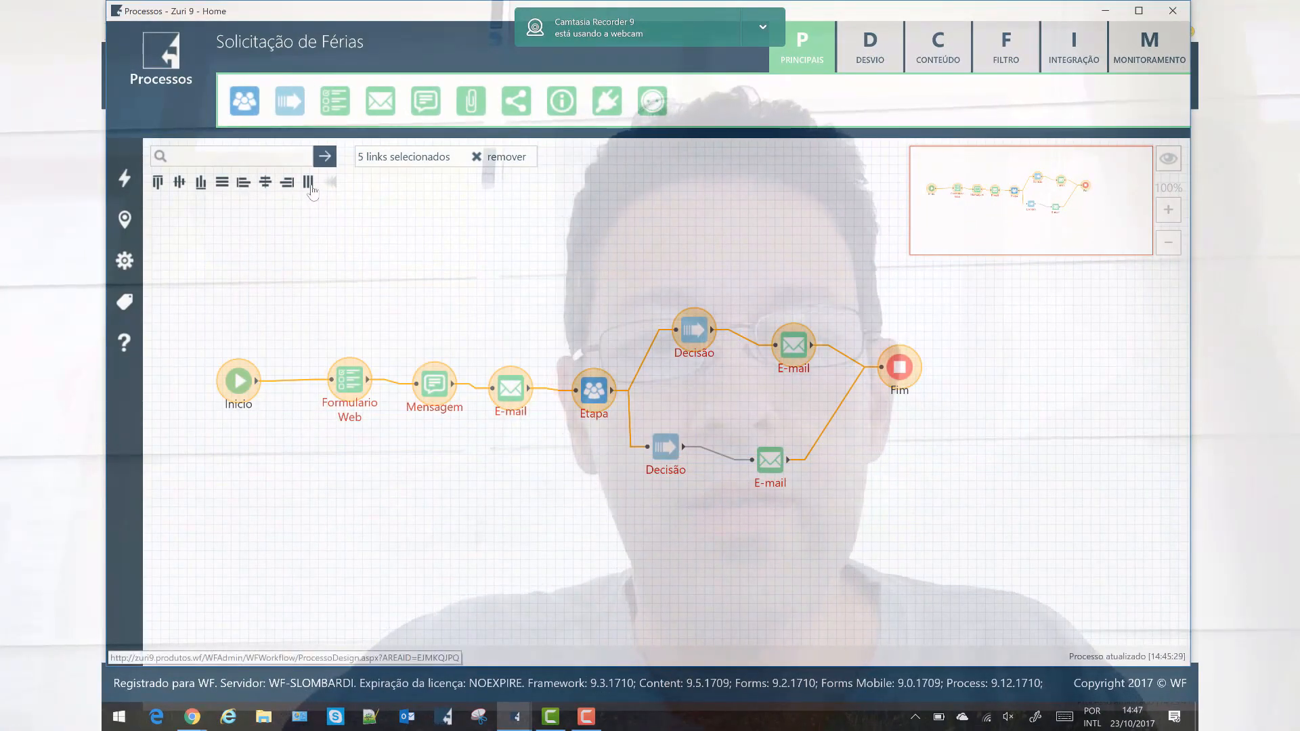
Align Inicio through Etapa and Fim on one row and level both Decisão–E-mail branches.
{"action": "left_click", "coordinate": [212, 344]}
{"action": "left_click_drag", "start_coordinate": [211, 343], "coordinate": [912, 429]}
{"action": "left_click_drag", "start_coordinate": [933, 419], "coordinate": [933, 420]}
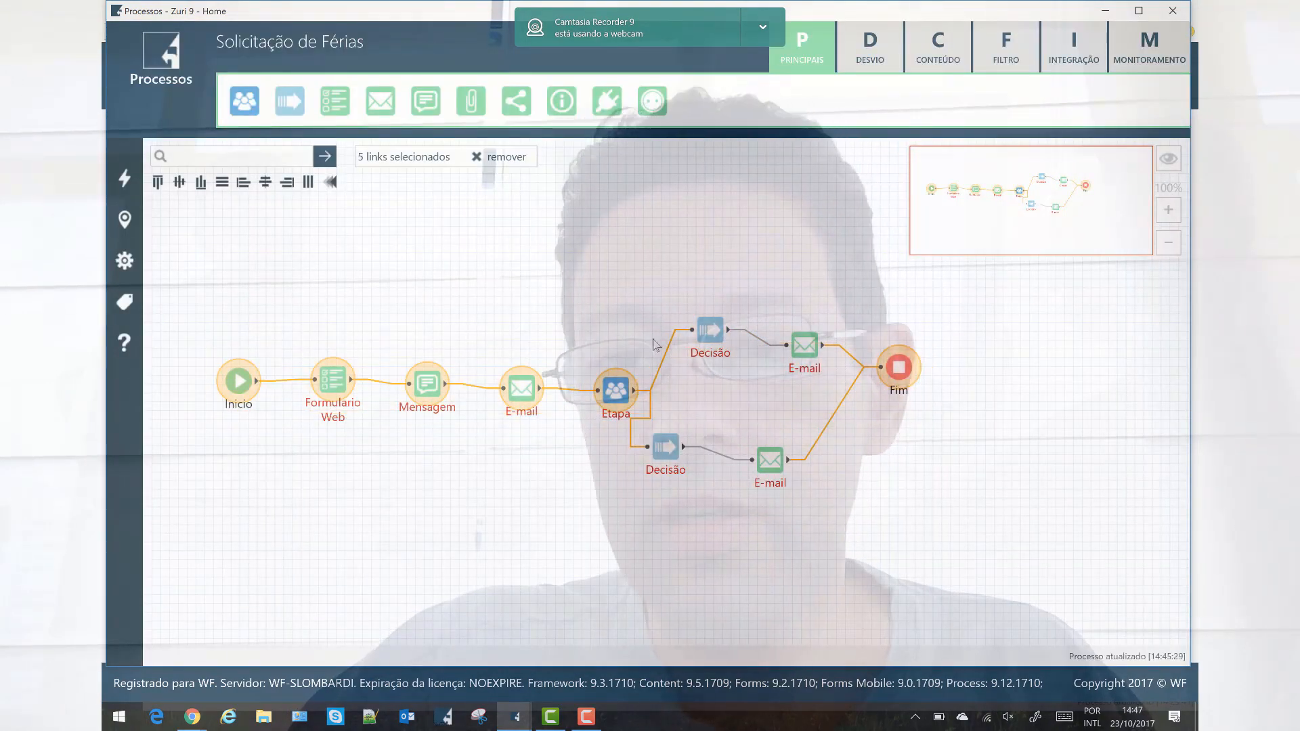
{"action": "left_click", "coordinate": [178, 183]}
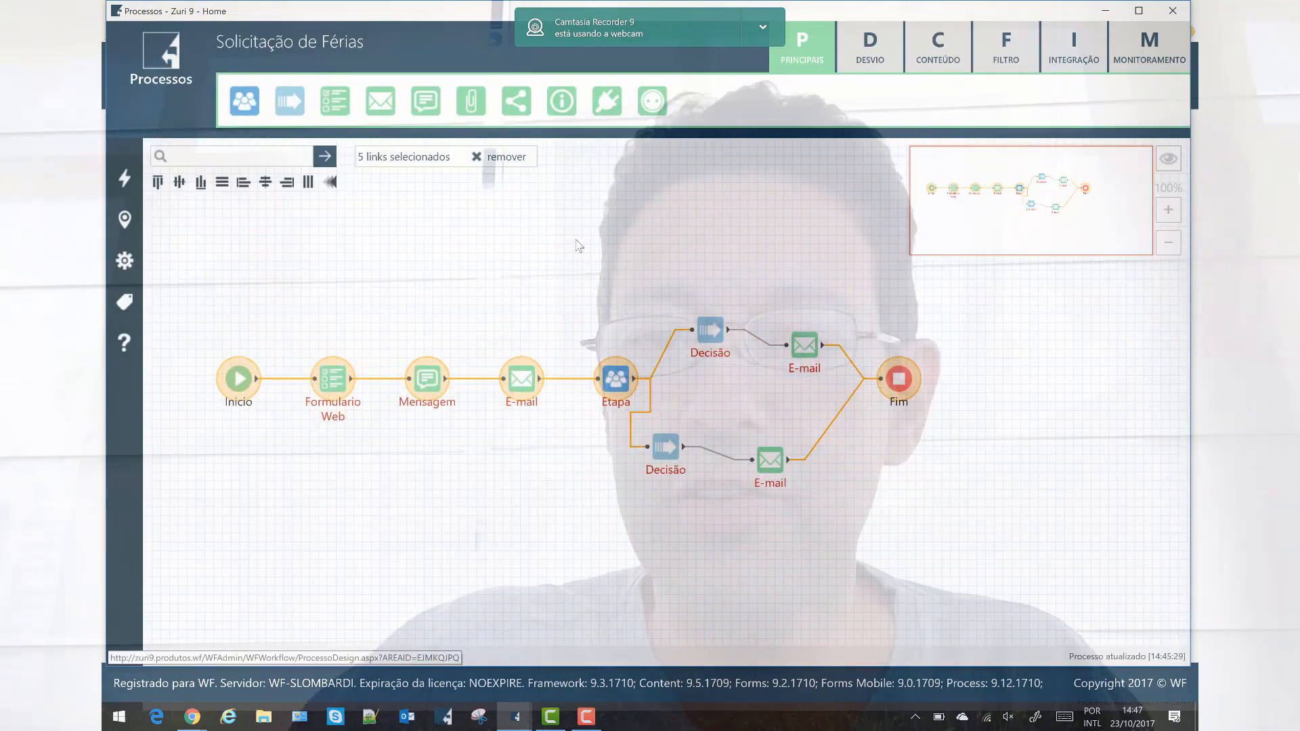
{"action": "left_click_drag", "start_coordinate": [884, 372], "coordinate": [856, 371]}
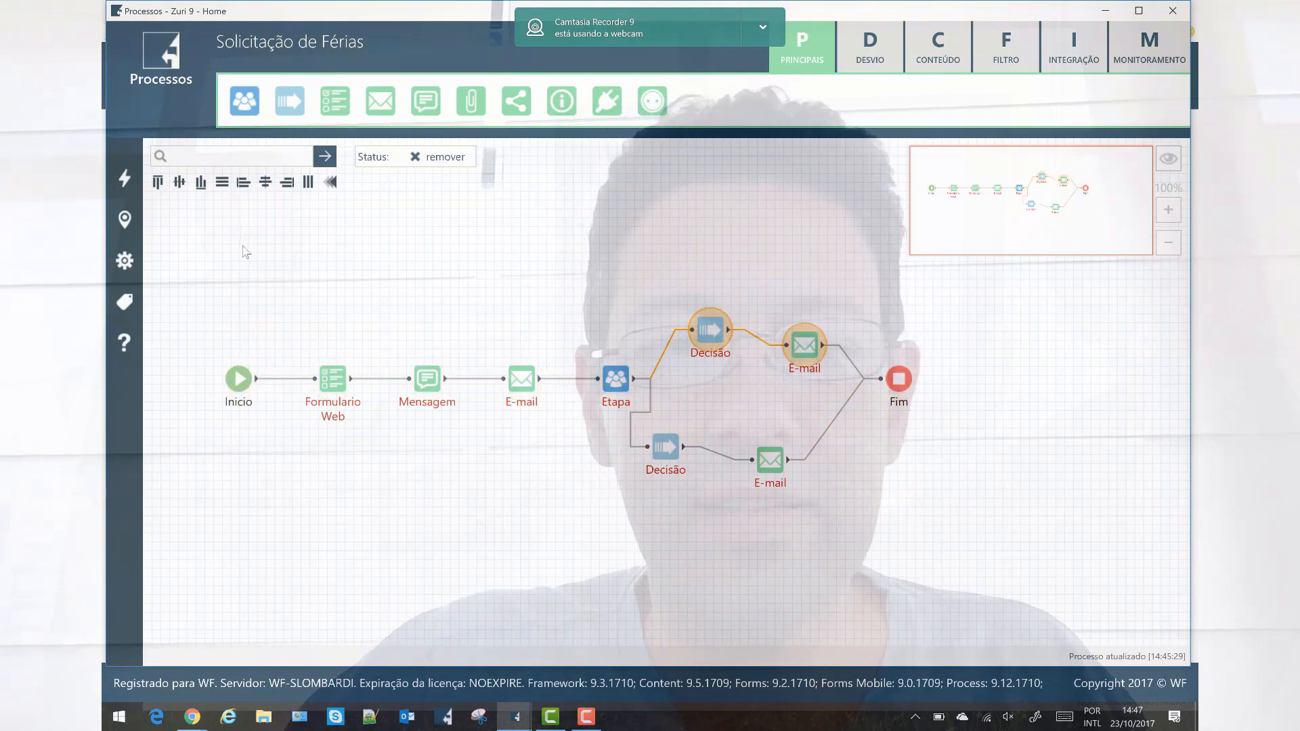
{"action": "left_click", "coordinate": [164, 182]}
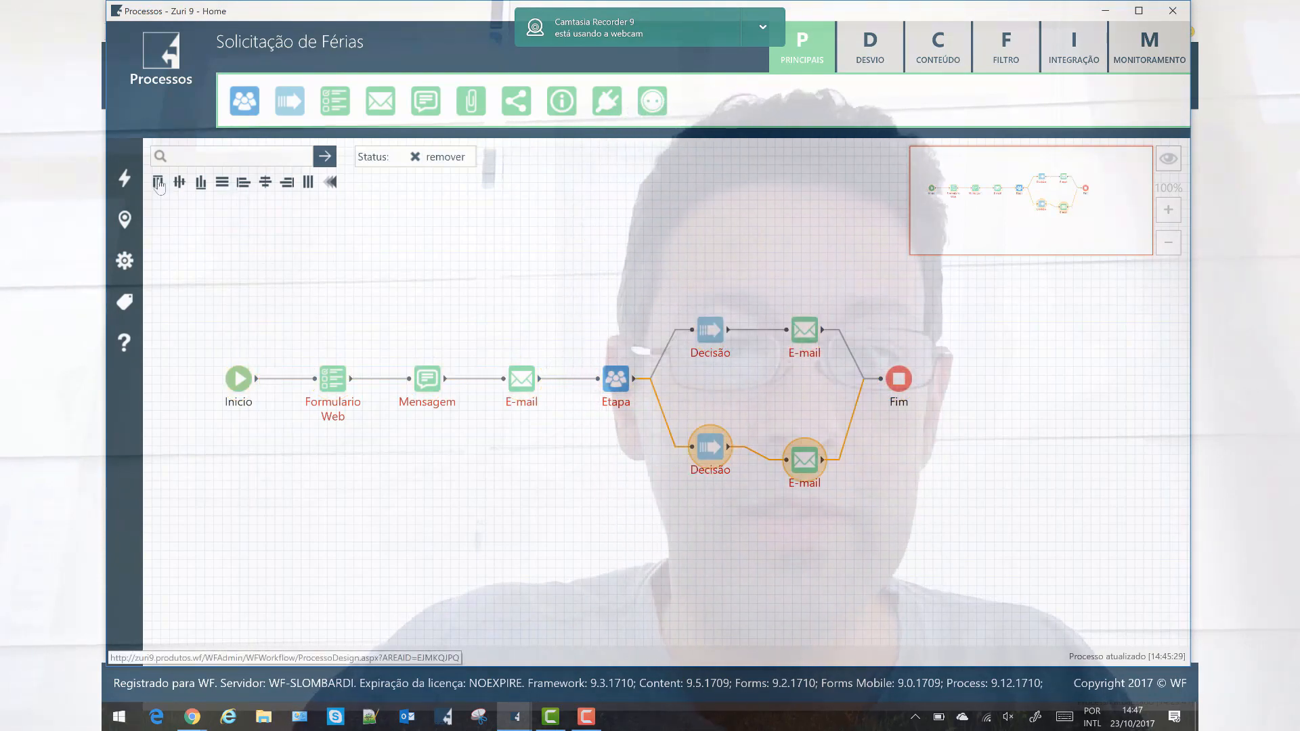
{"action": "left_click", "coordinate": [164, 183]}
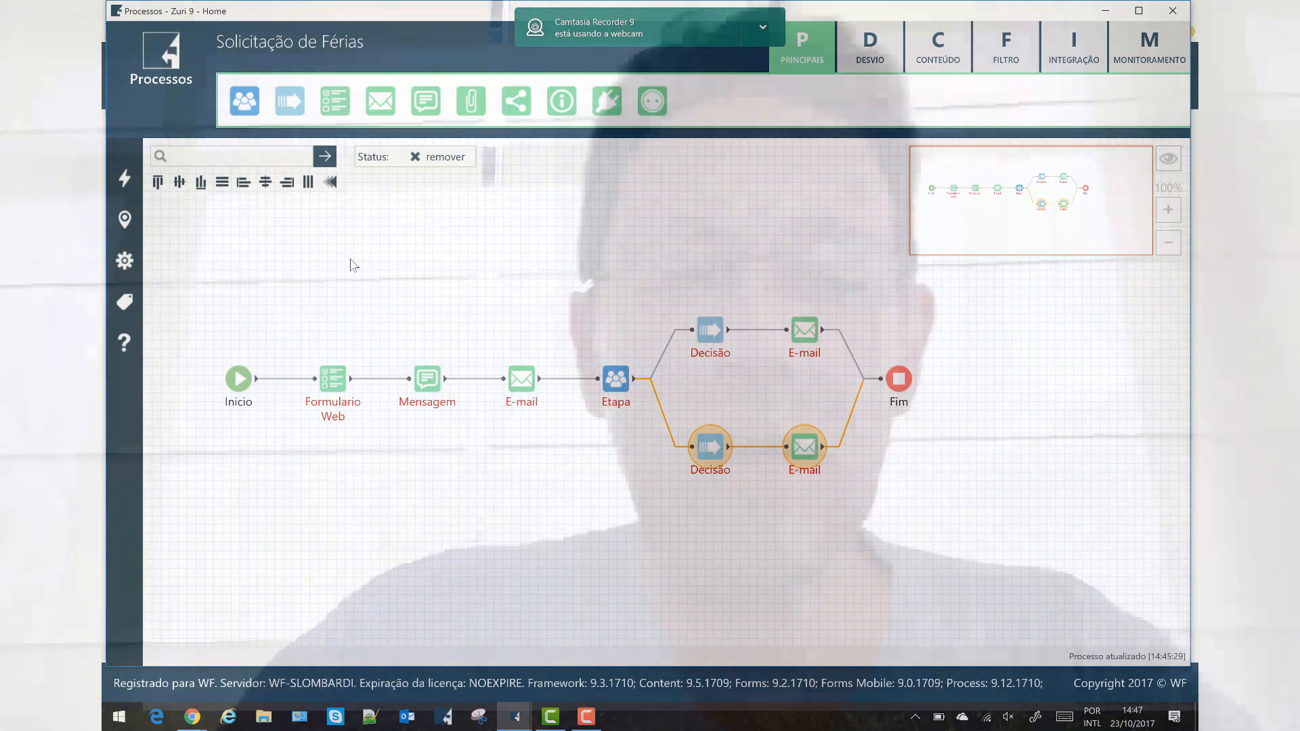
{"action": "left_click", "coordinate": [351, 264]}
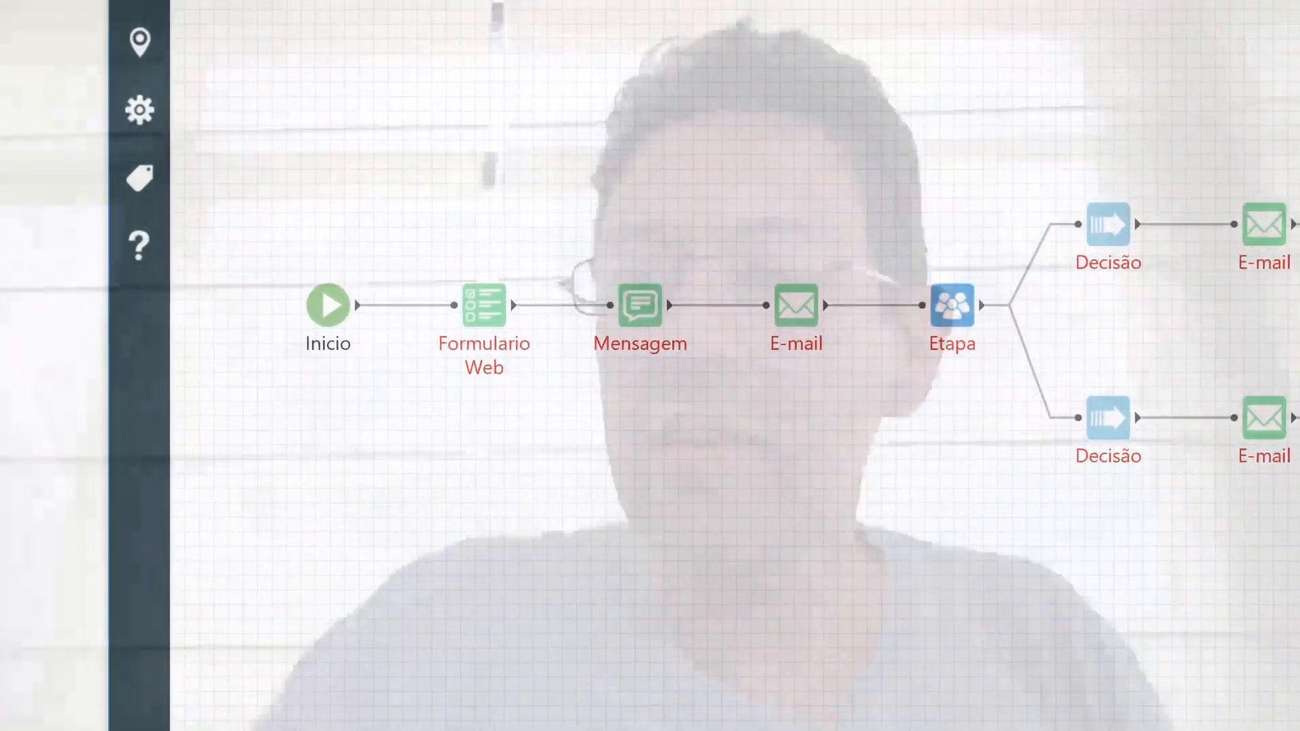
Create a web form titled SOLICITACAO DE FERIAS with alias FERIAS.
{"action": "left_click", "coordinate": [1176, 8]}
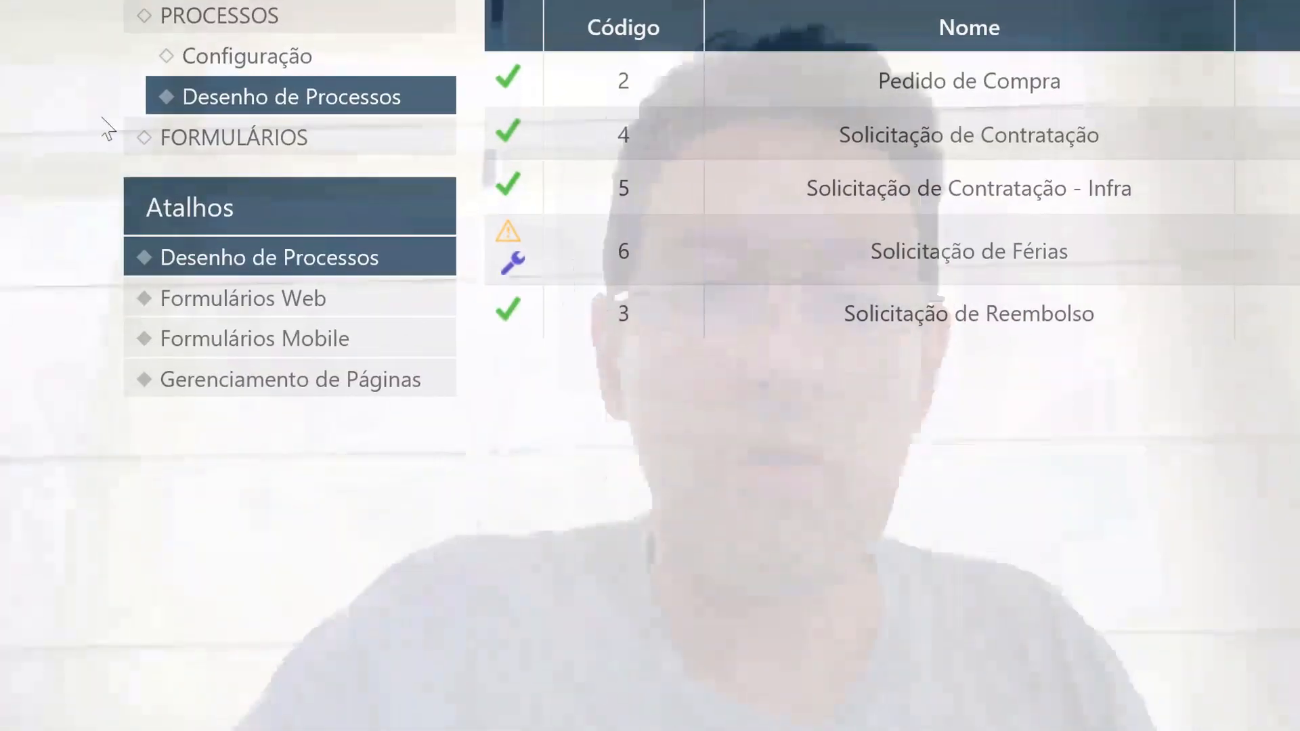
{"action": "left_click", "coordinate": [227, 295]}
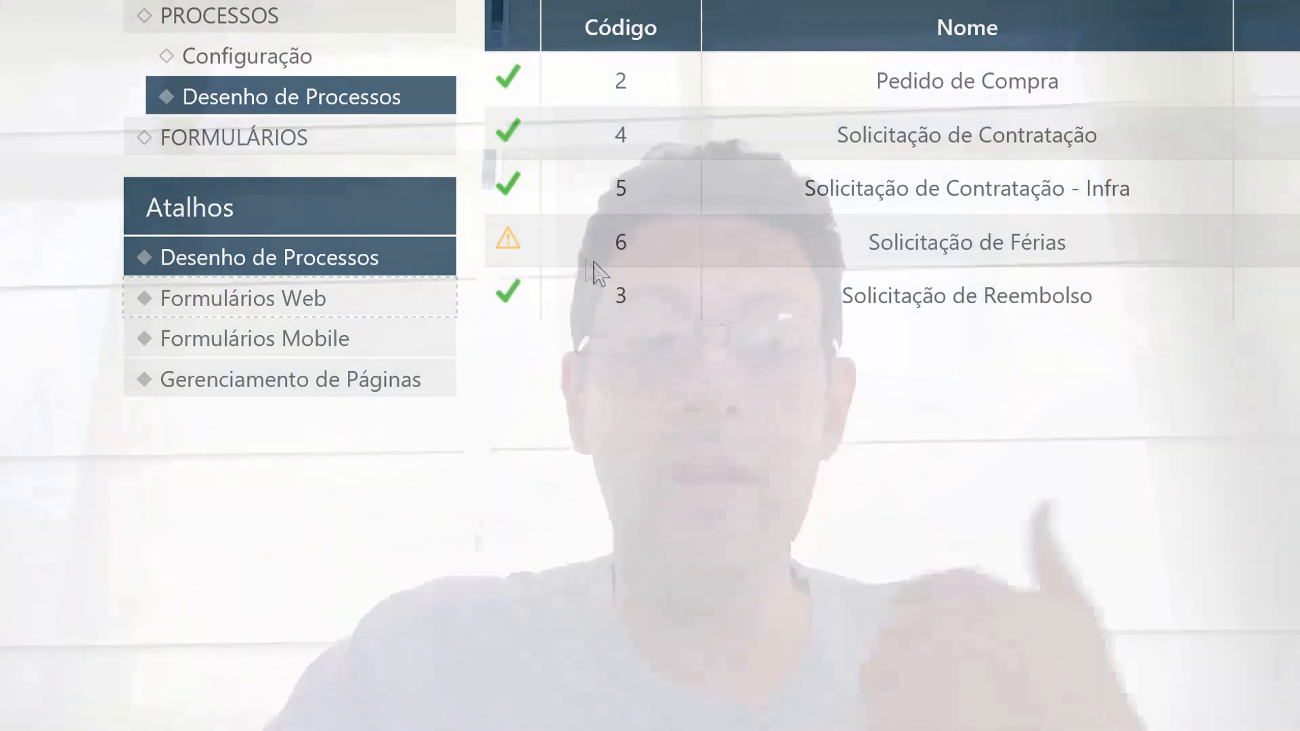
{"action": "left_click", "coordinate": [272, 310]}
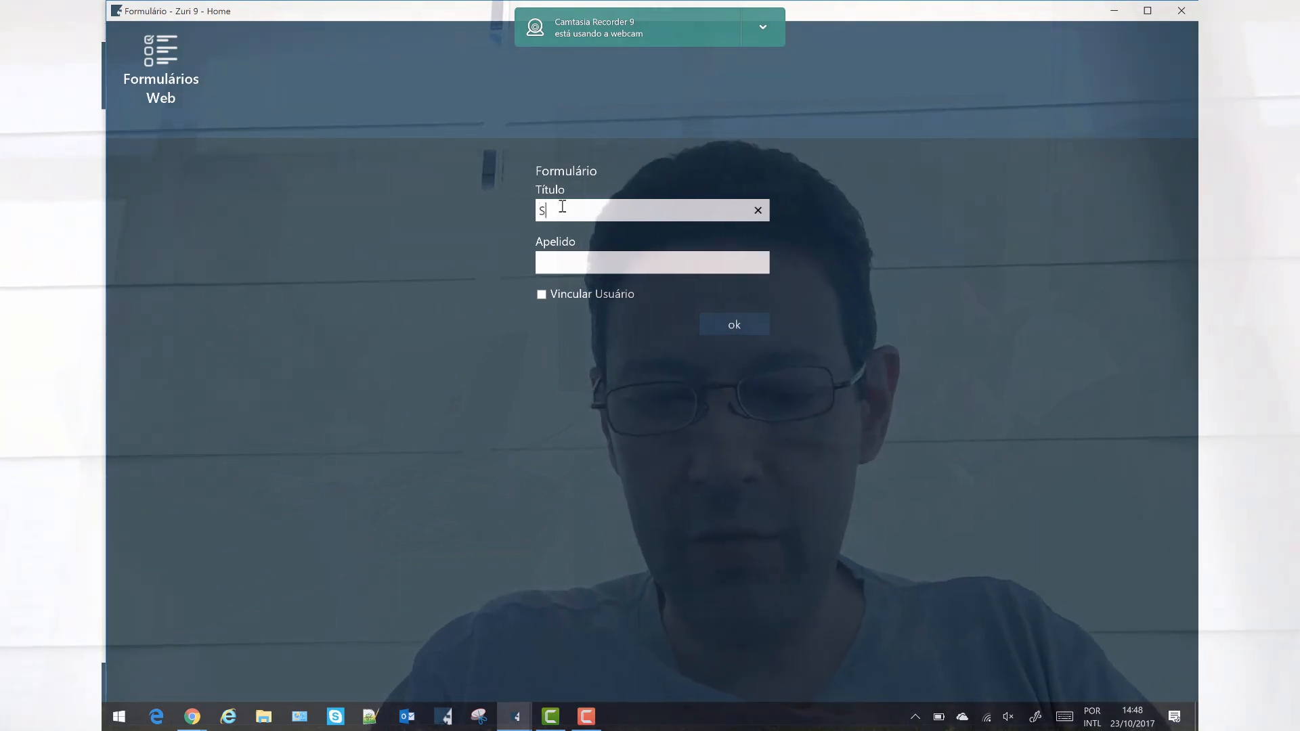
{"action": "type", "text": "OLICI"}
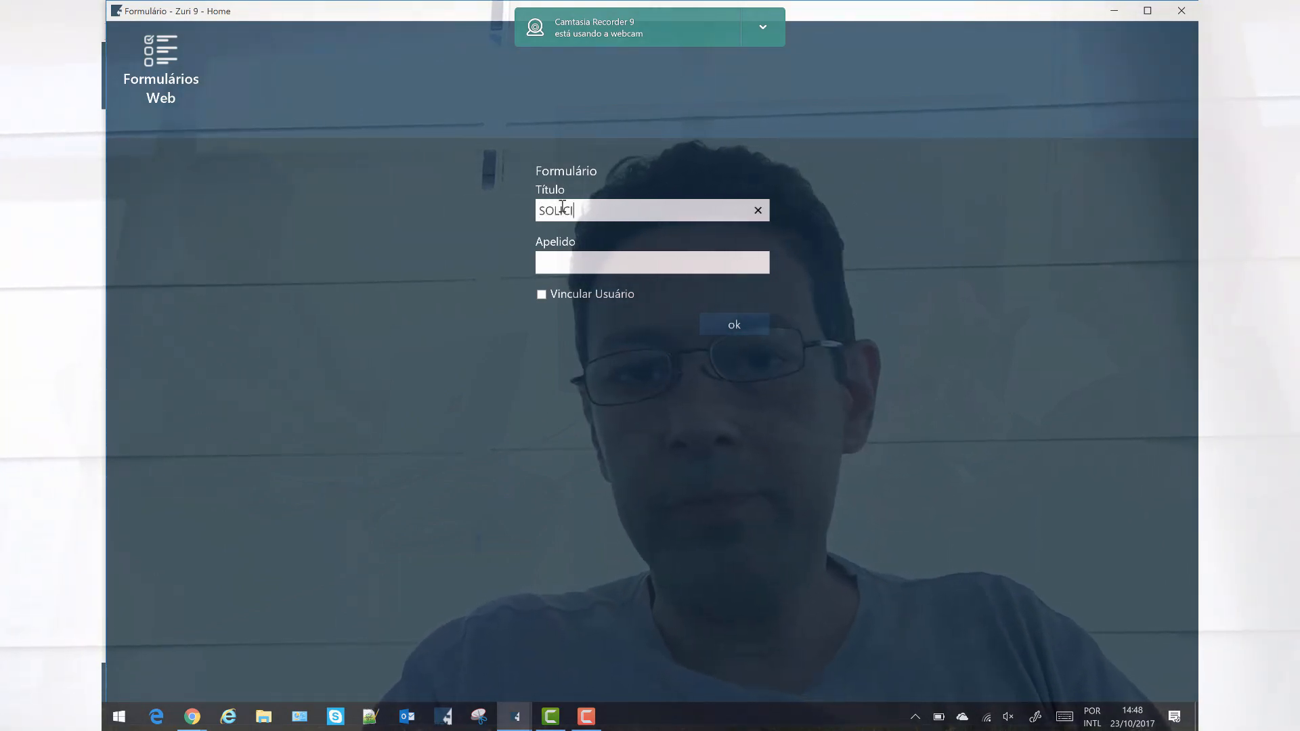
{"action": "type", "text": "TACAO DE FERIAS"}
{"action": "key", "text": "Tab"}
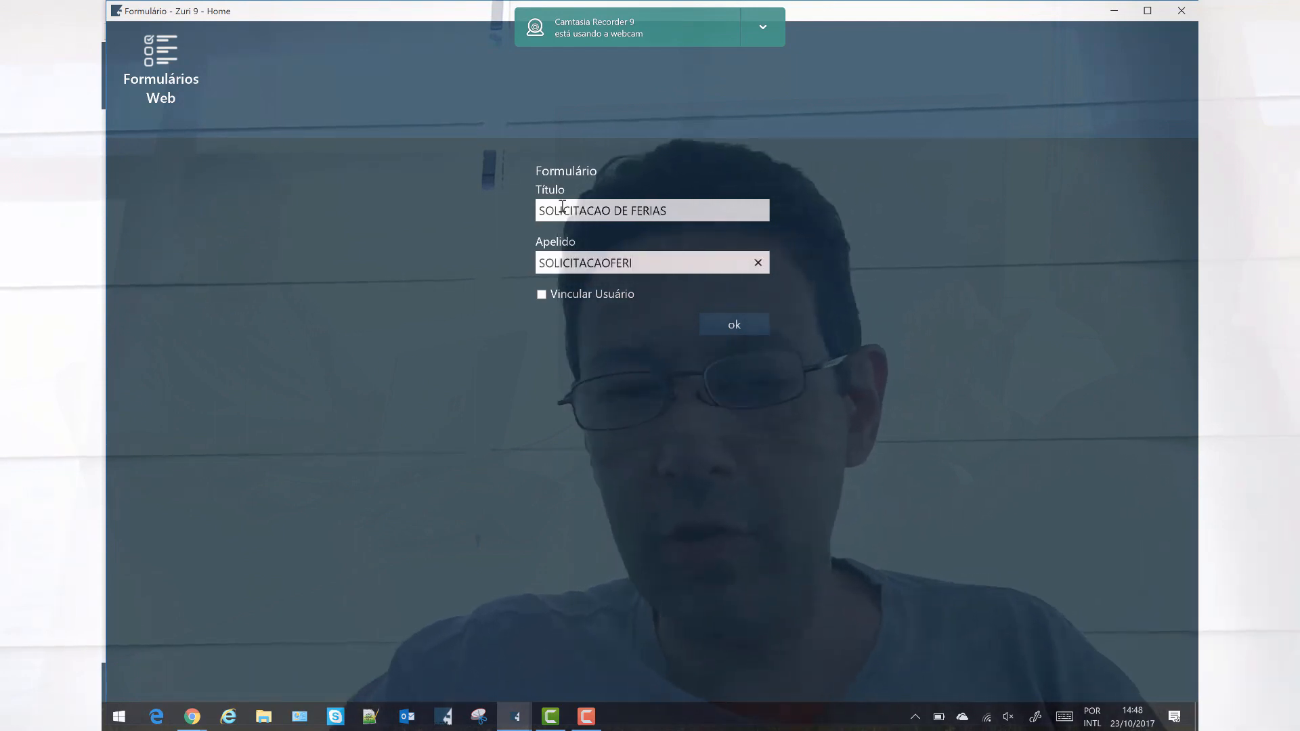
{"action": "double_click", "coordinate": [598, 263]}
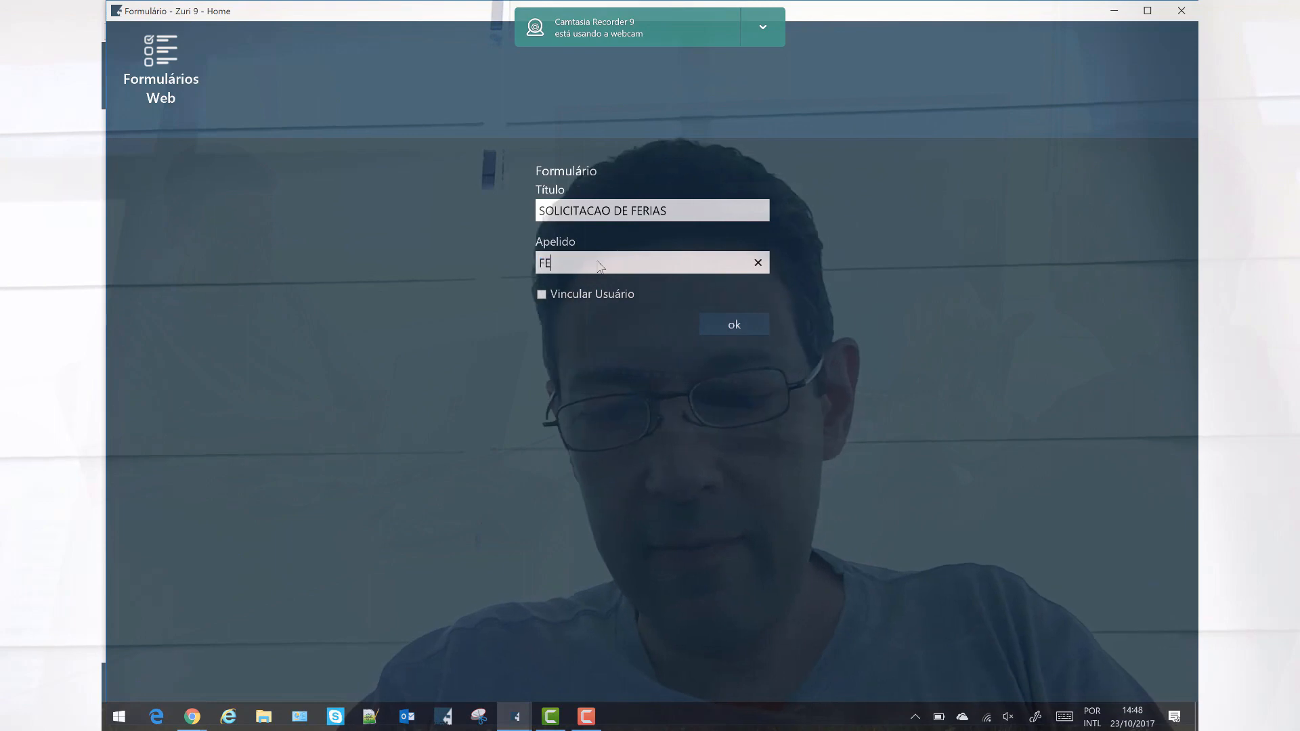
{"action": "left_click", "coordinate": [759, 329]}
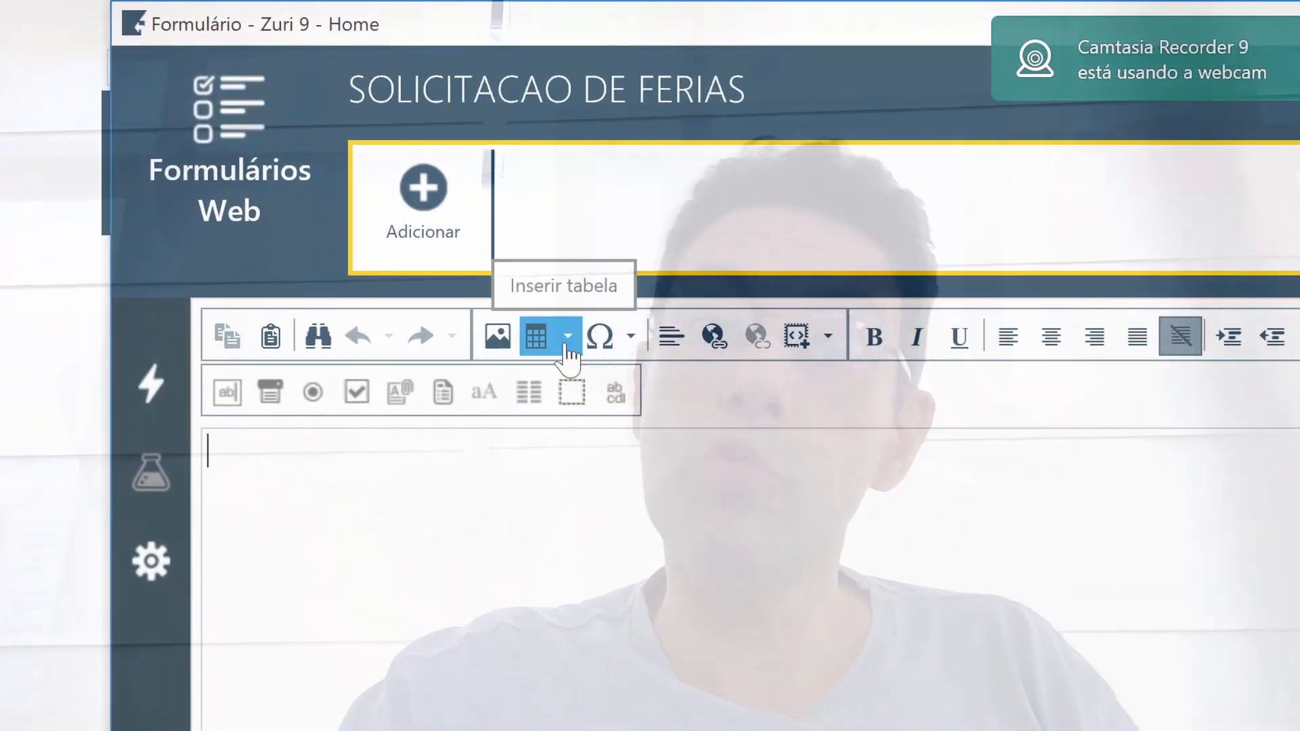
Insert a three-row, two-column table labelled Solicitante, Departamento and Data solicitada.
{"action": "left_click", "coordinate": [567, 337]}
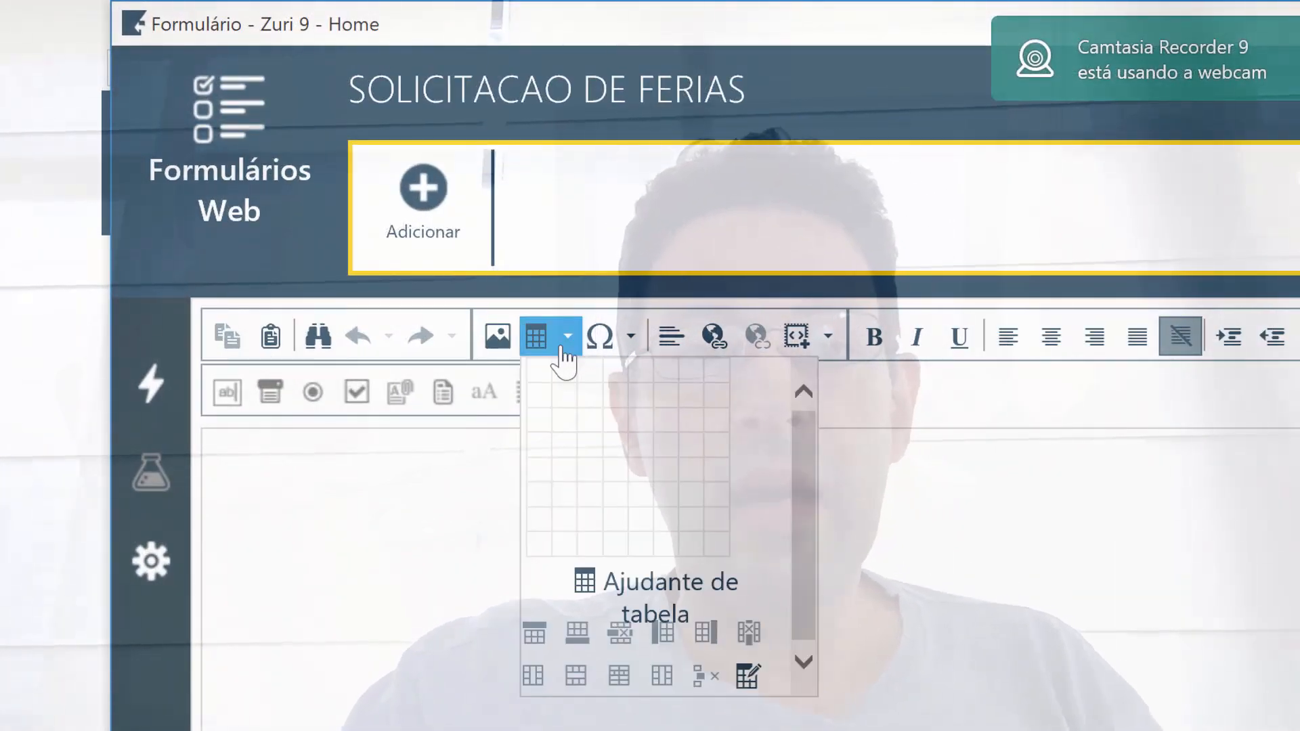
{"action": "left_click", "coordinate": [569, 433]}
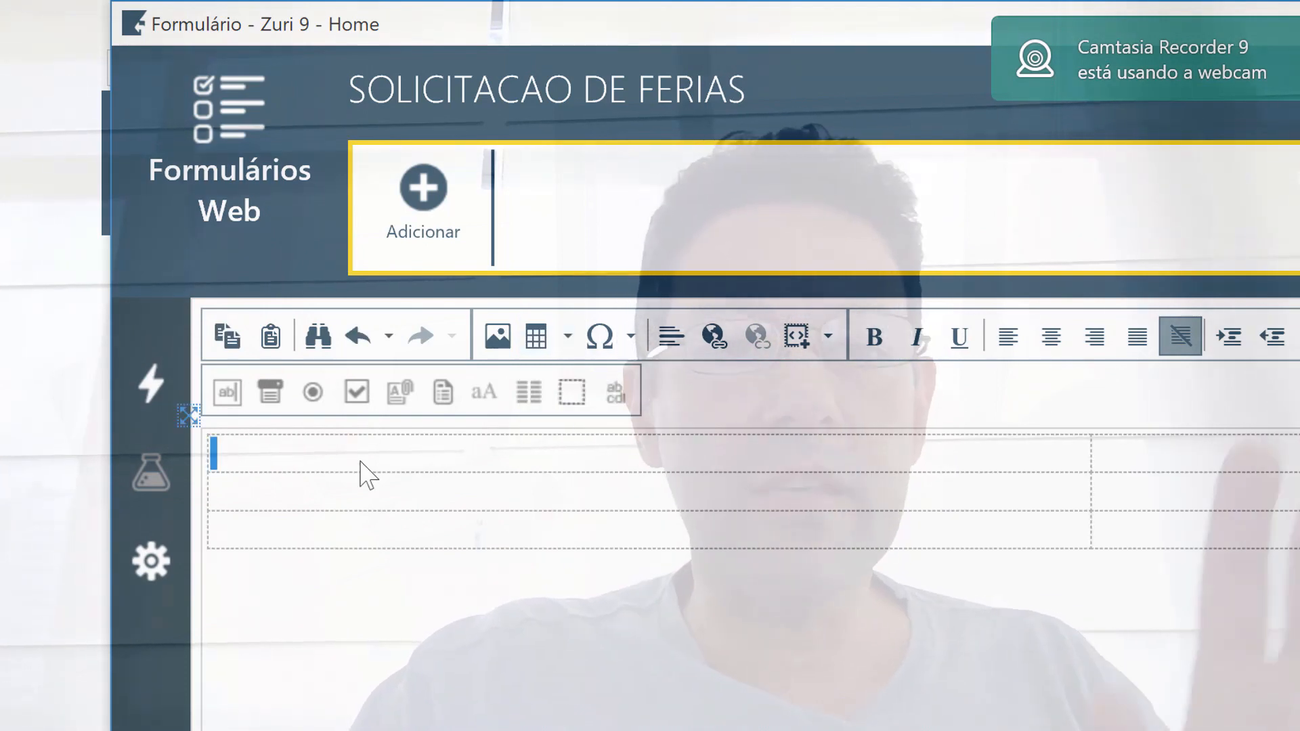
{"action": "type", "text": "Sol"}
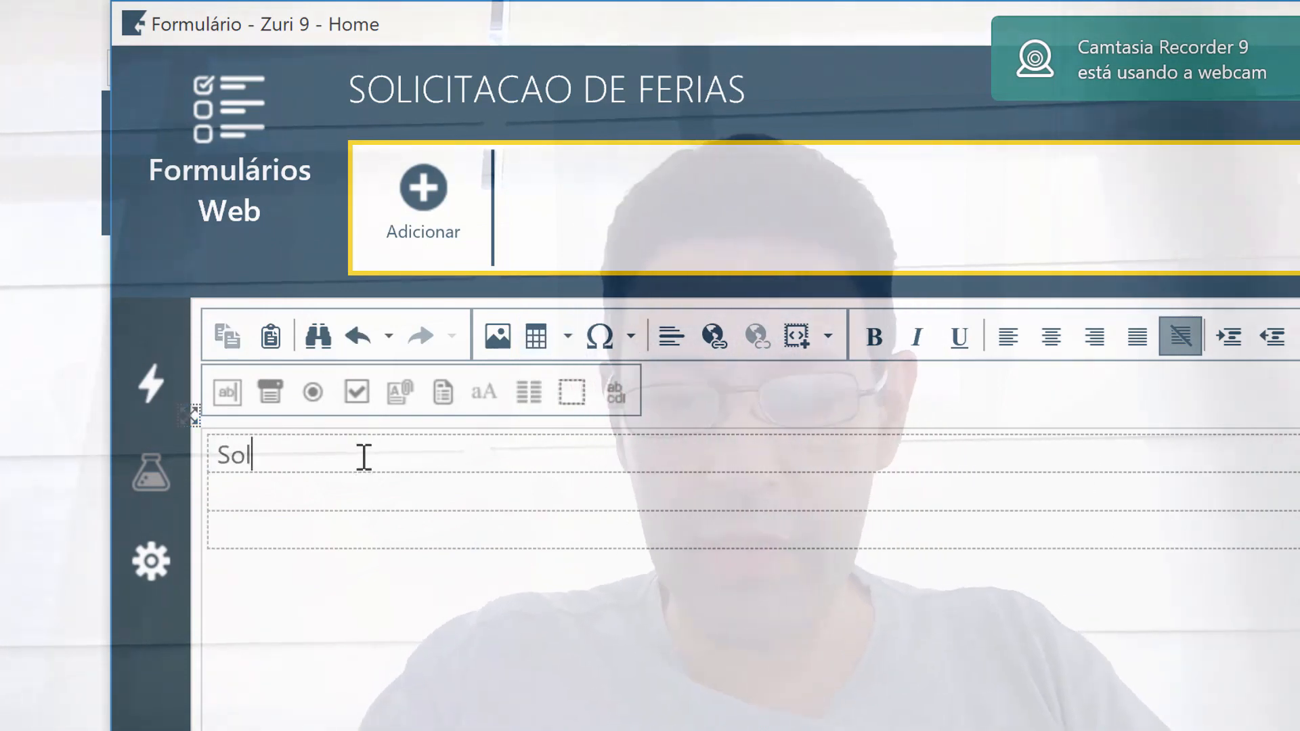
{"action": "type", "text": "icitante "}
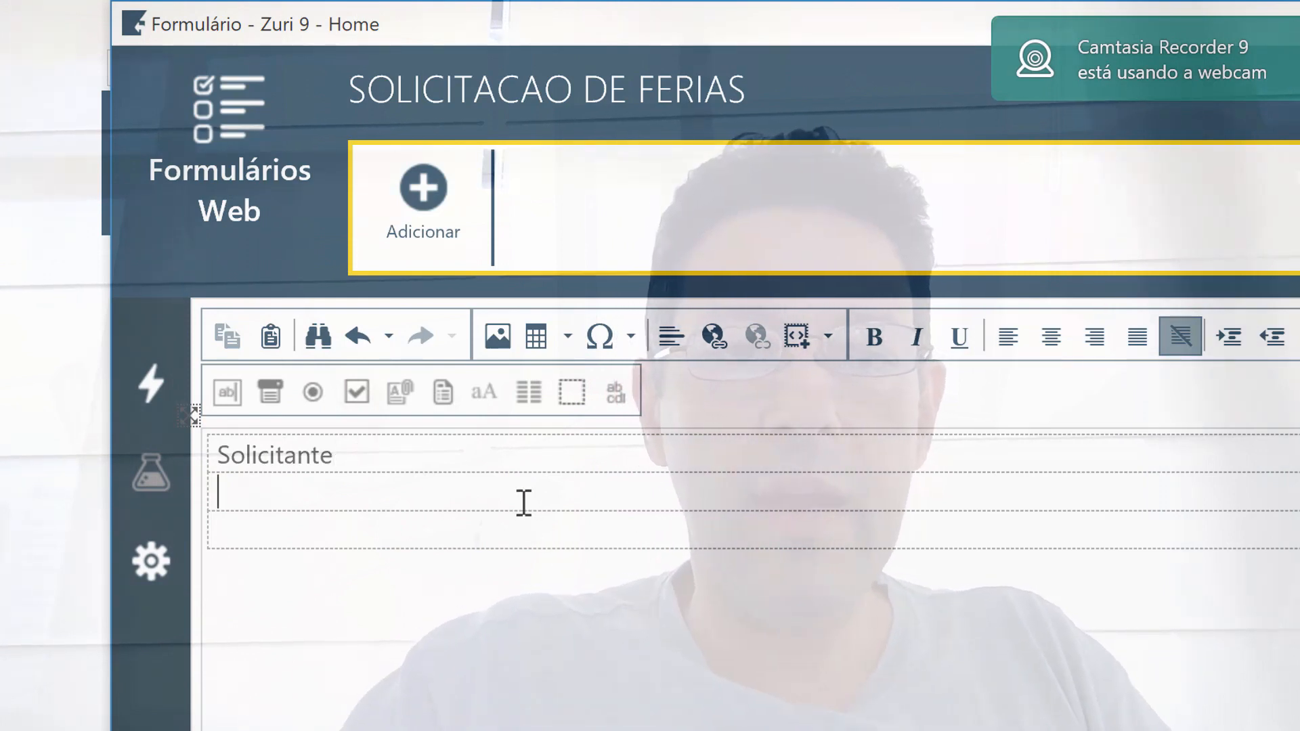
{"action": "type", "text": "Departamento"}
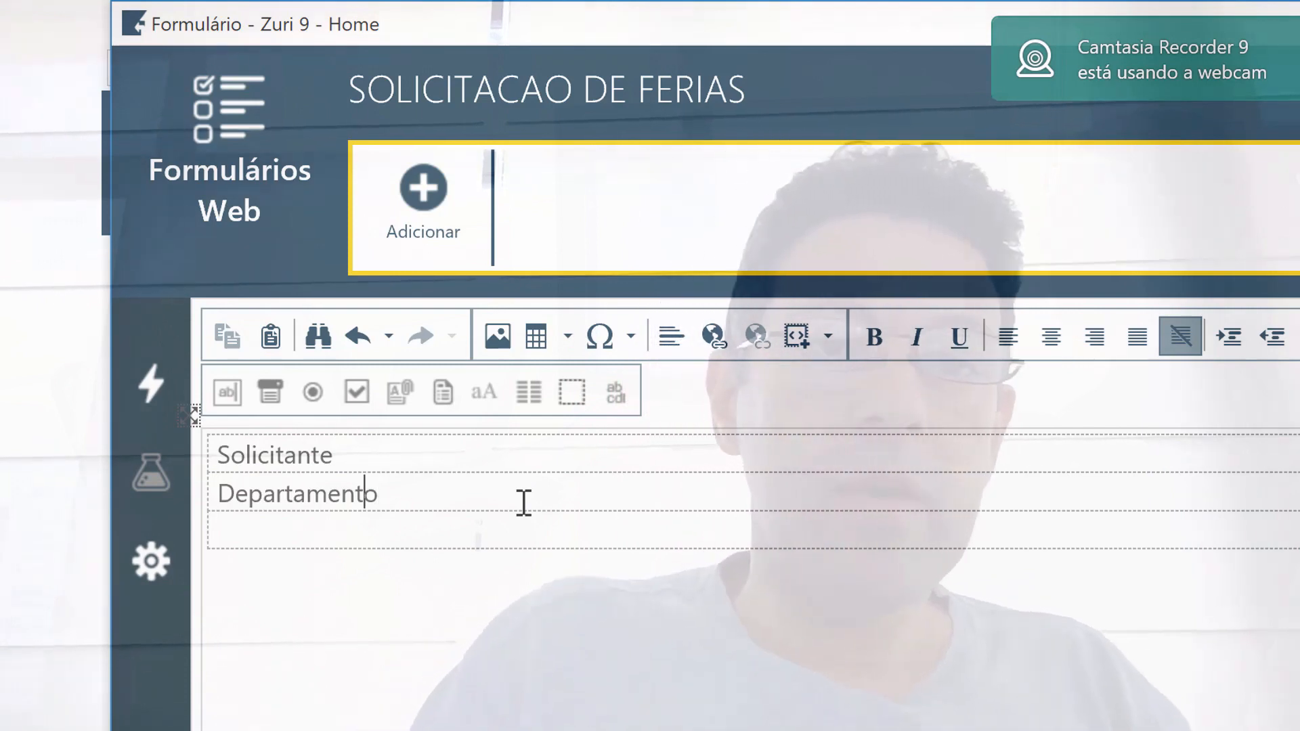
{"action": "key", "text": "Home"}
{"action": "key", "text": "Delete"}
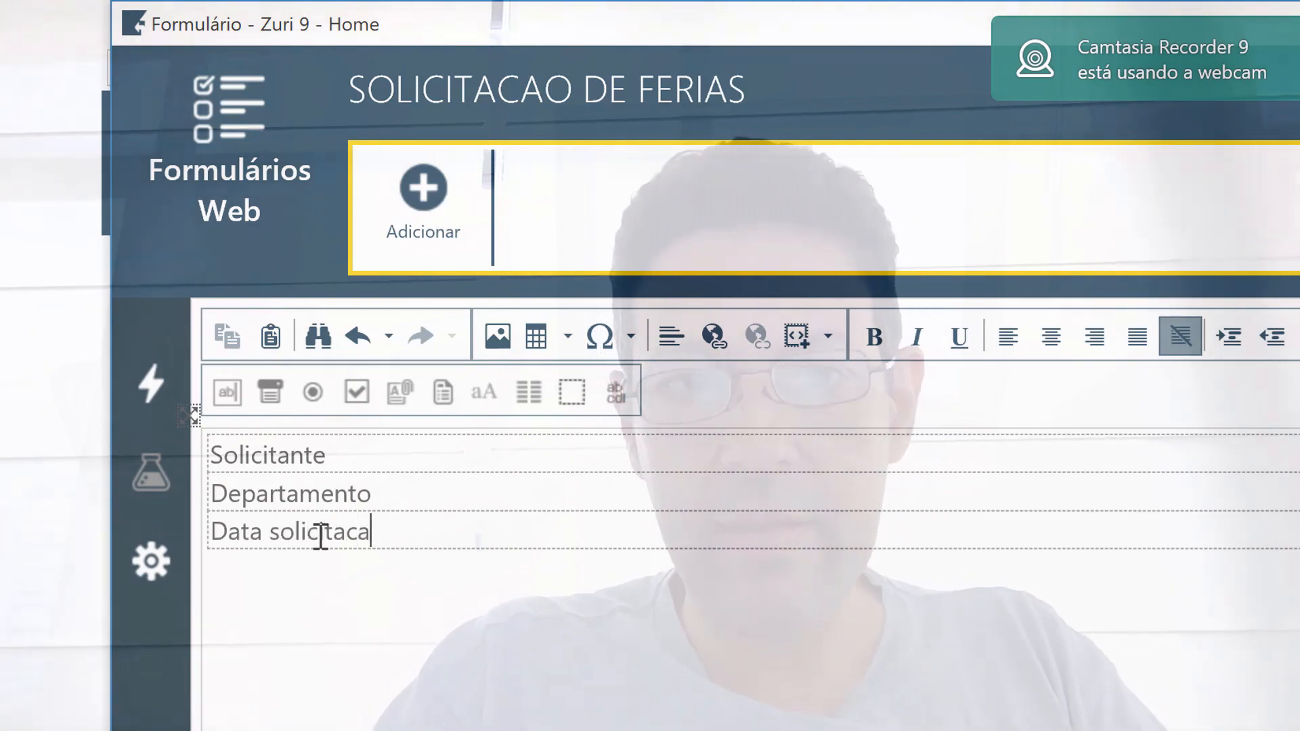
{"action": "type", "text": "da"}
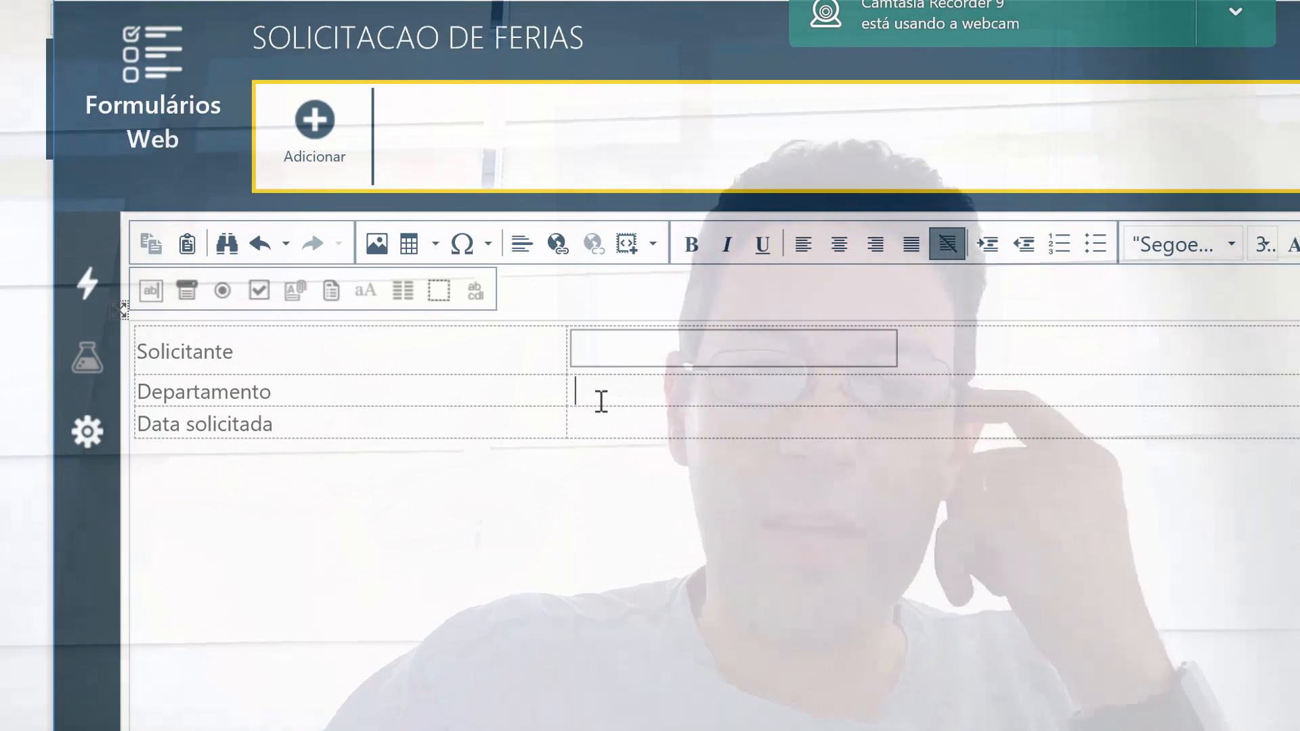
Add a Departamento dropdown and make Data solicitada a required text box aliased DATASOLICITADA.
{"action": "left_click", "coordinate": [601, 401]}
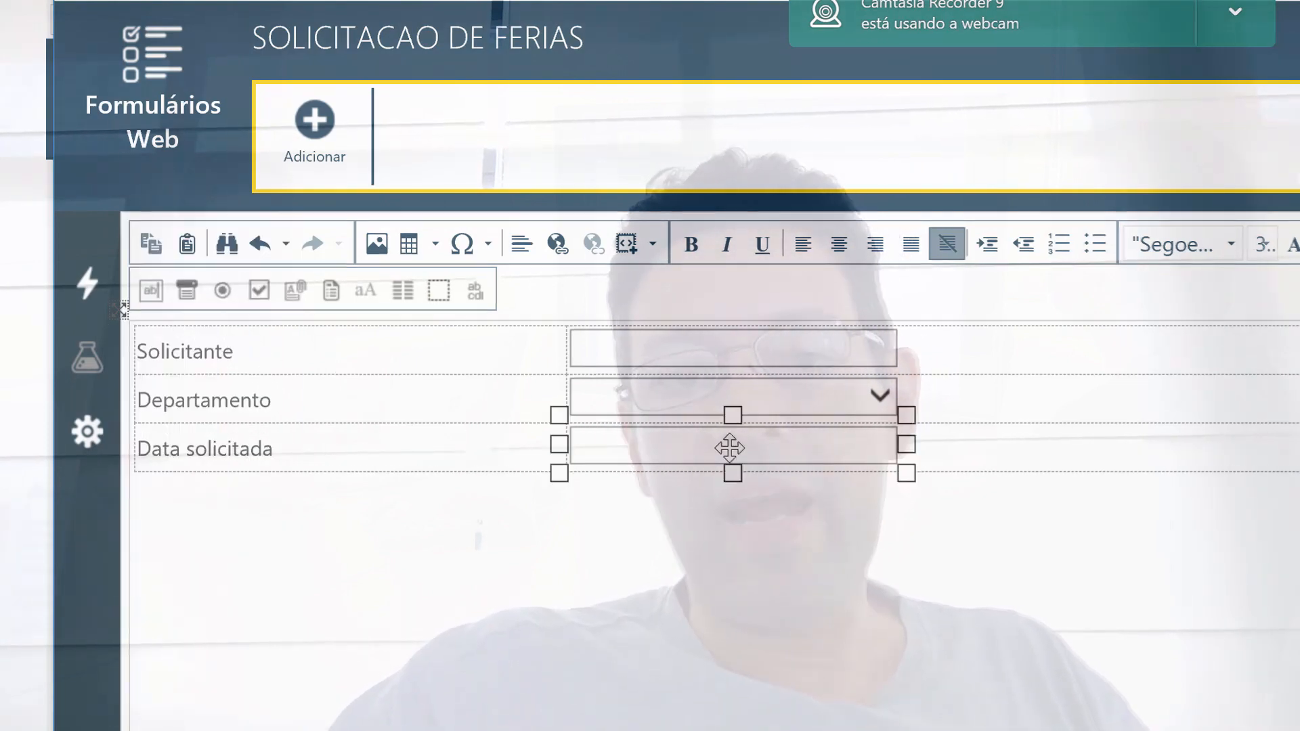
{"action": "left_click", "coordinate": [1299, 323]}
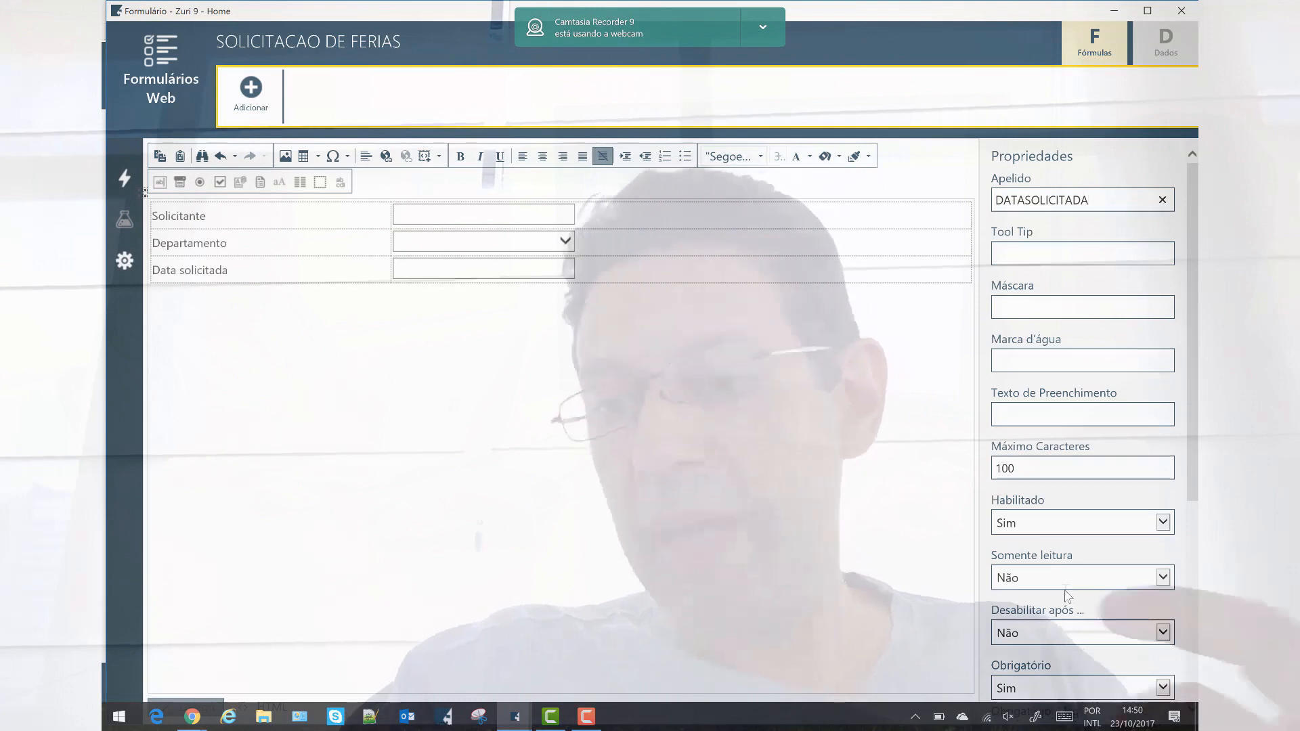
{"action": "scroll", "coordinate": [1061, 566], "scroll_direction": "down", "scroll_amount": 5}
{"action": "left_click", "coordinate": [1077, 522]}
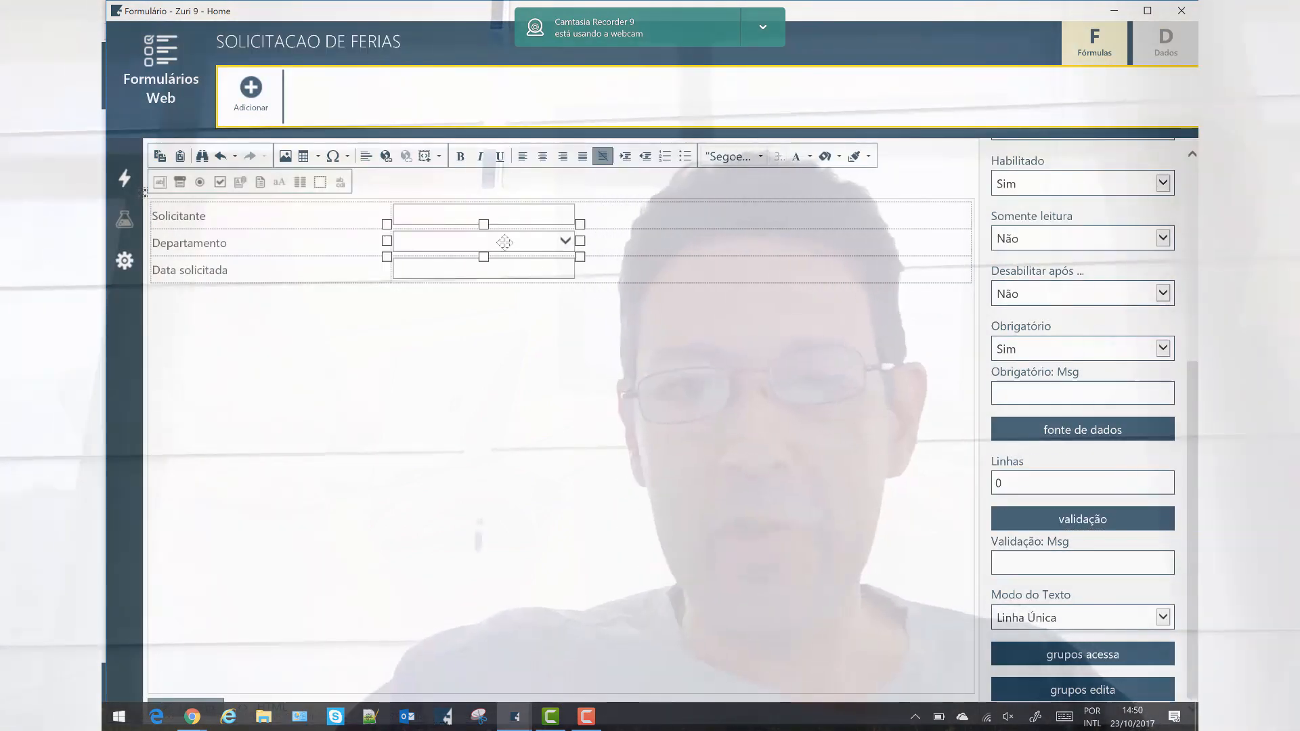
{"action": "left_click", "coordinate": [504, 242]}
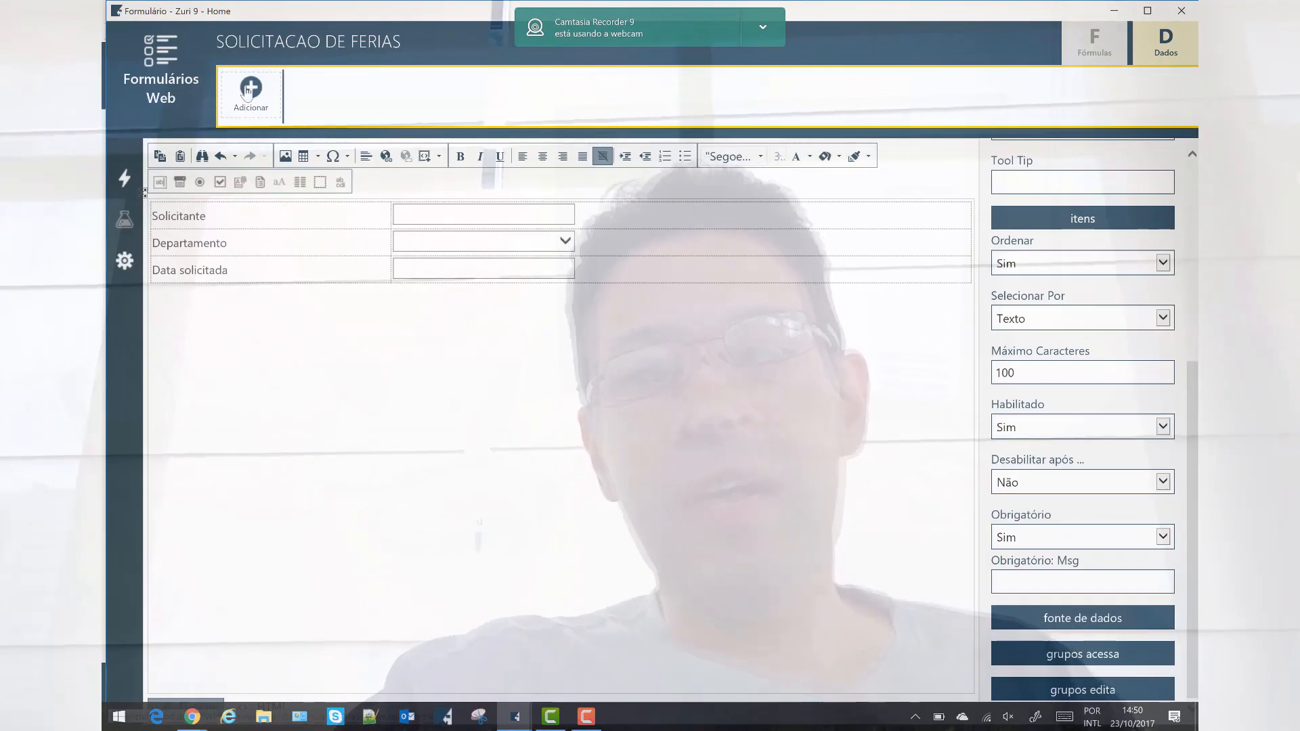
Fill the Departamento dropdown with the items RH, TI and Administrativo.
{"action": "left_click", "coordinate": [247, 93]}
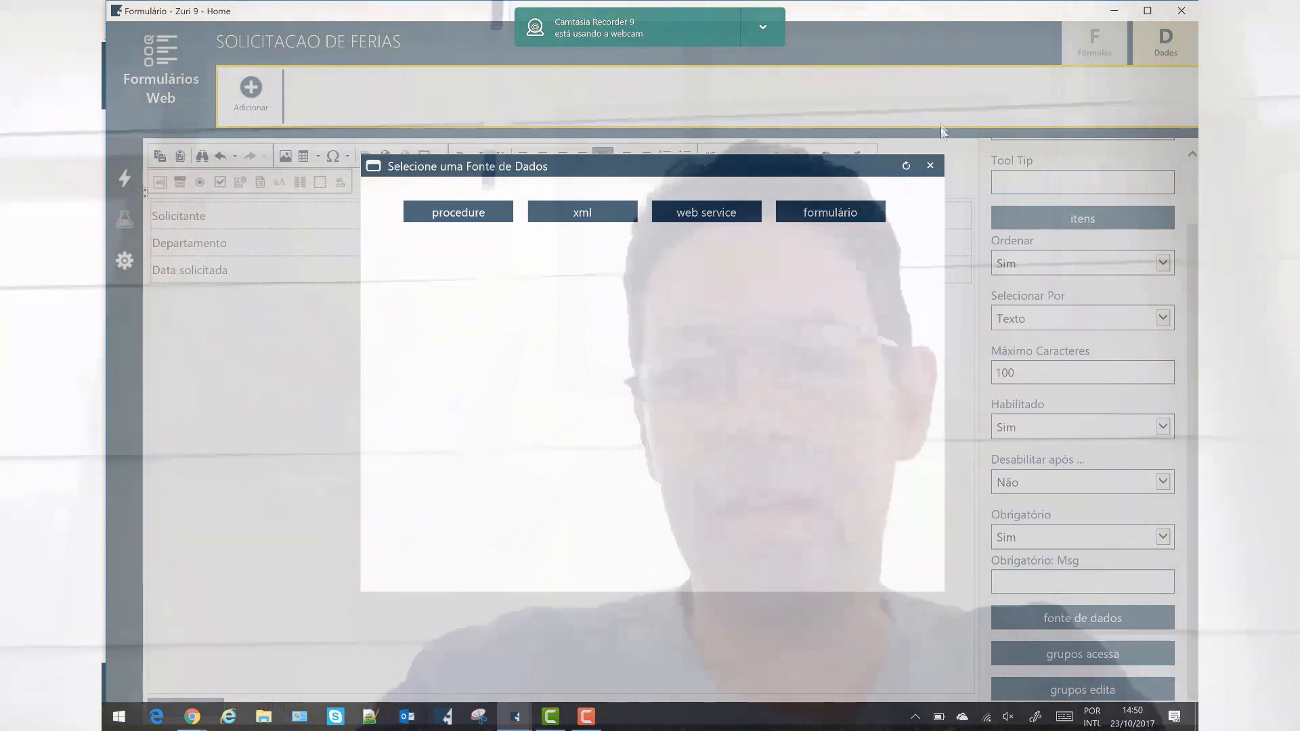
{"action": "left_click", "coordinate": [930, 167]}
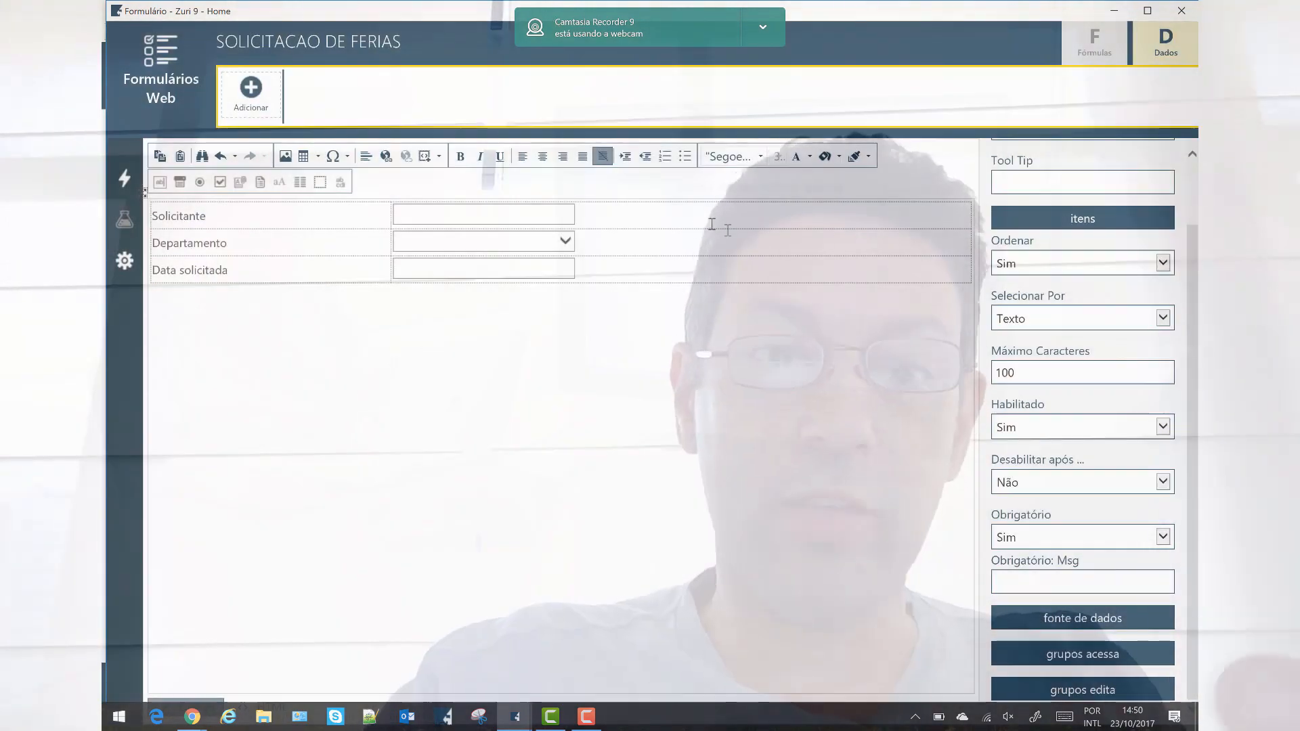
{"action": "double_click", "coordinate": [524, 250]}
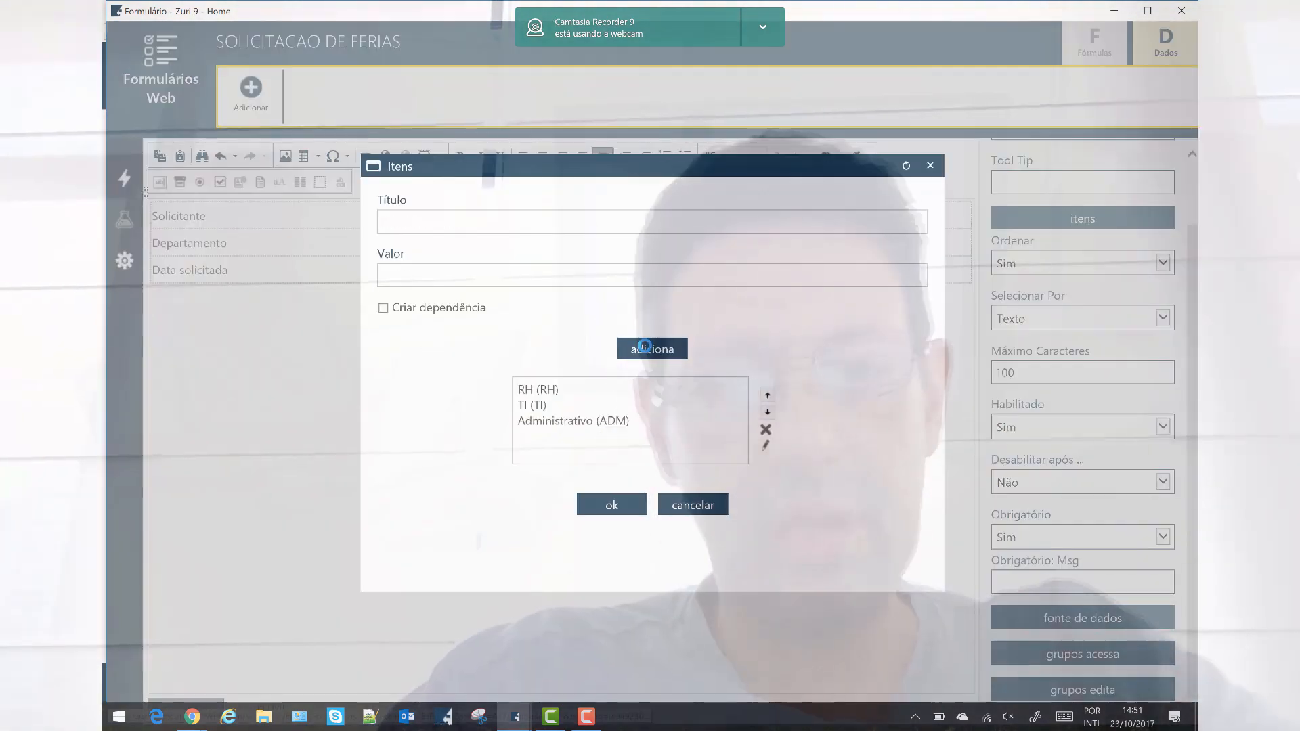
{"action": "left_click", "coordinate": [606, 509]}
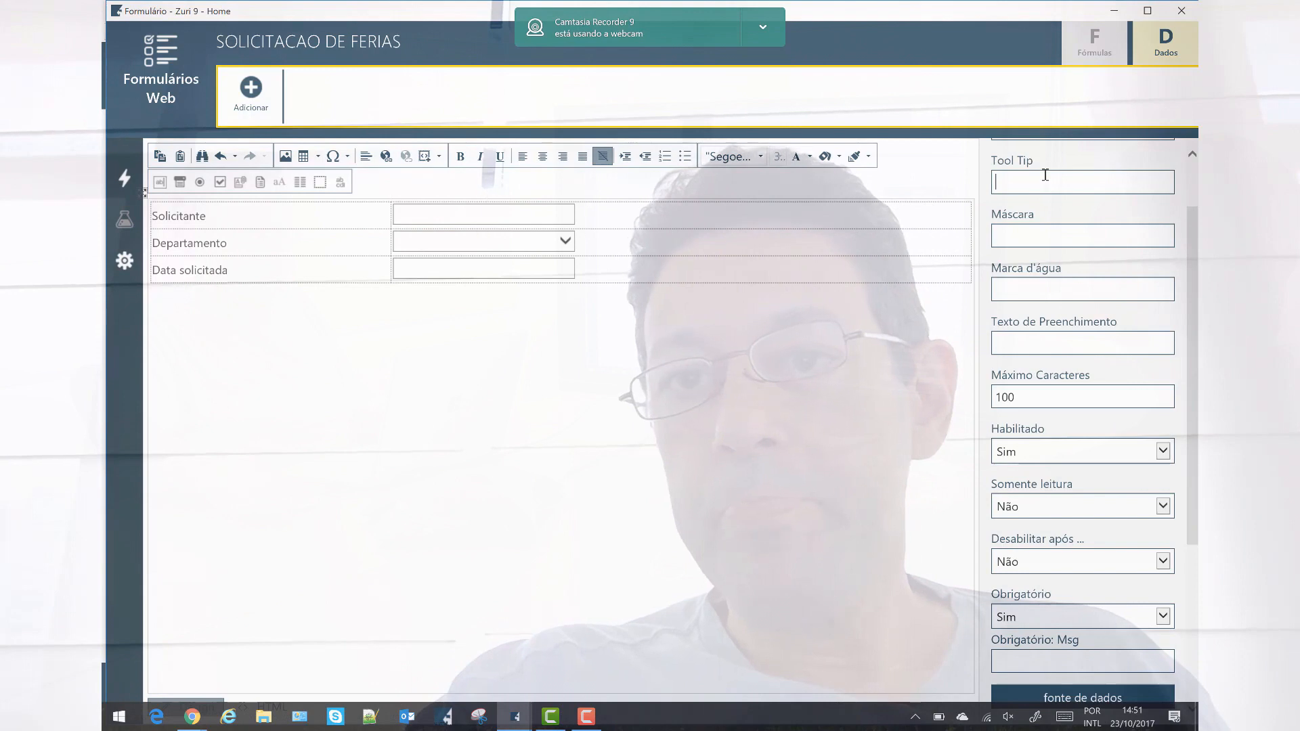
{"action": "scroll", "coordinate": [1049, 216], "scroll_direction": "up", "scroll_amount": 1}
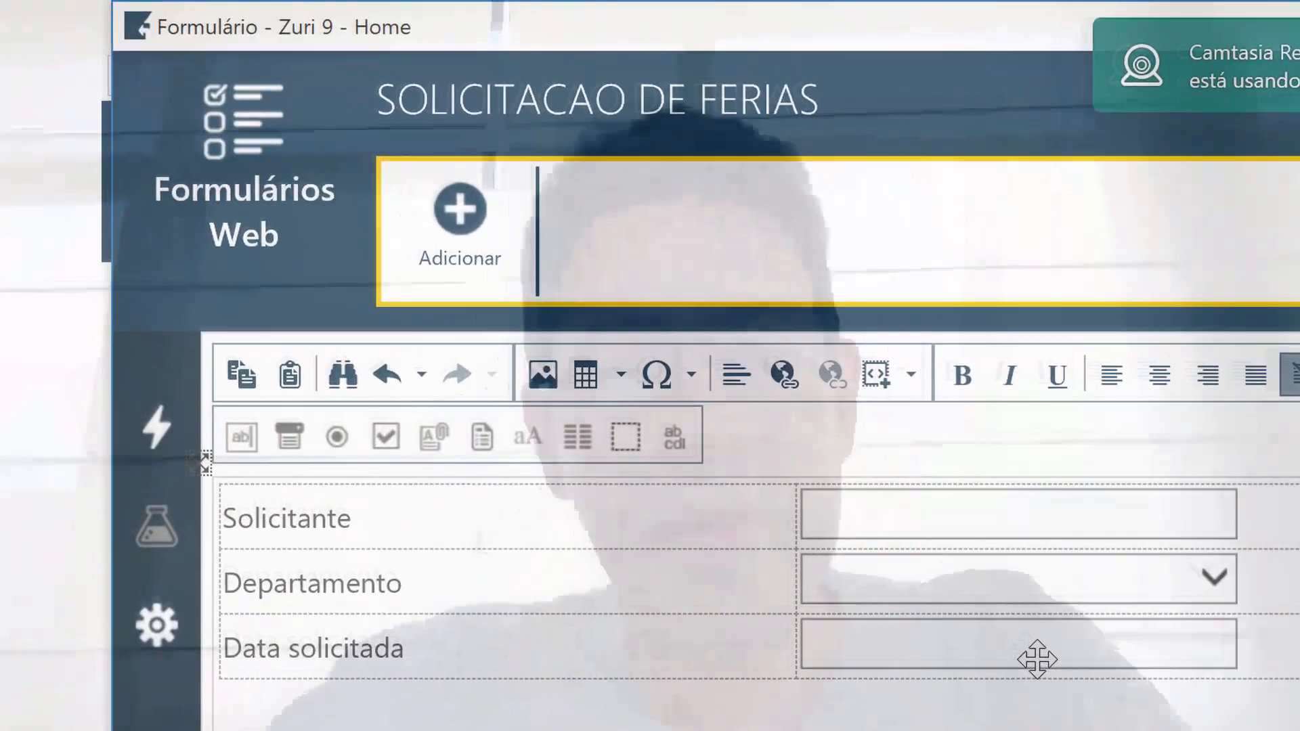
Try generating the form, then set the Departamento dropdown's alias to DEPTO.
{"action": "mouse_move", "coordinate": [200, 446]}
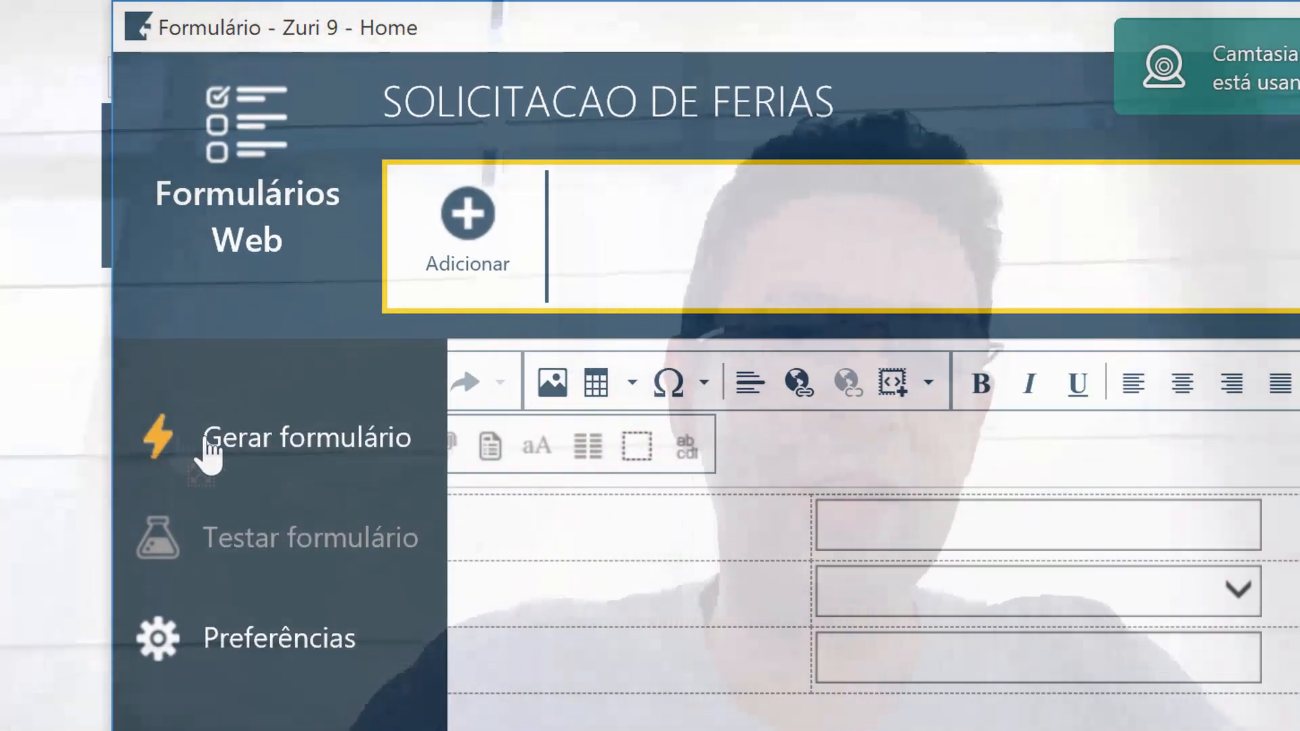
{"action": "left_click", "coordinate": [218, 278]}
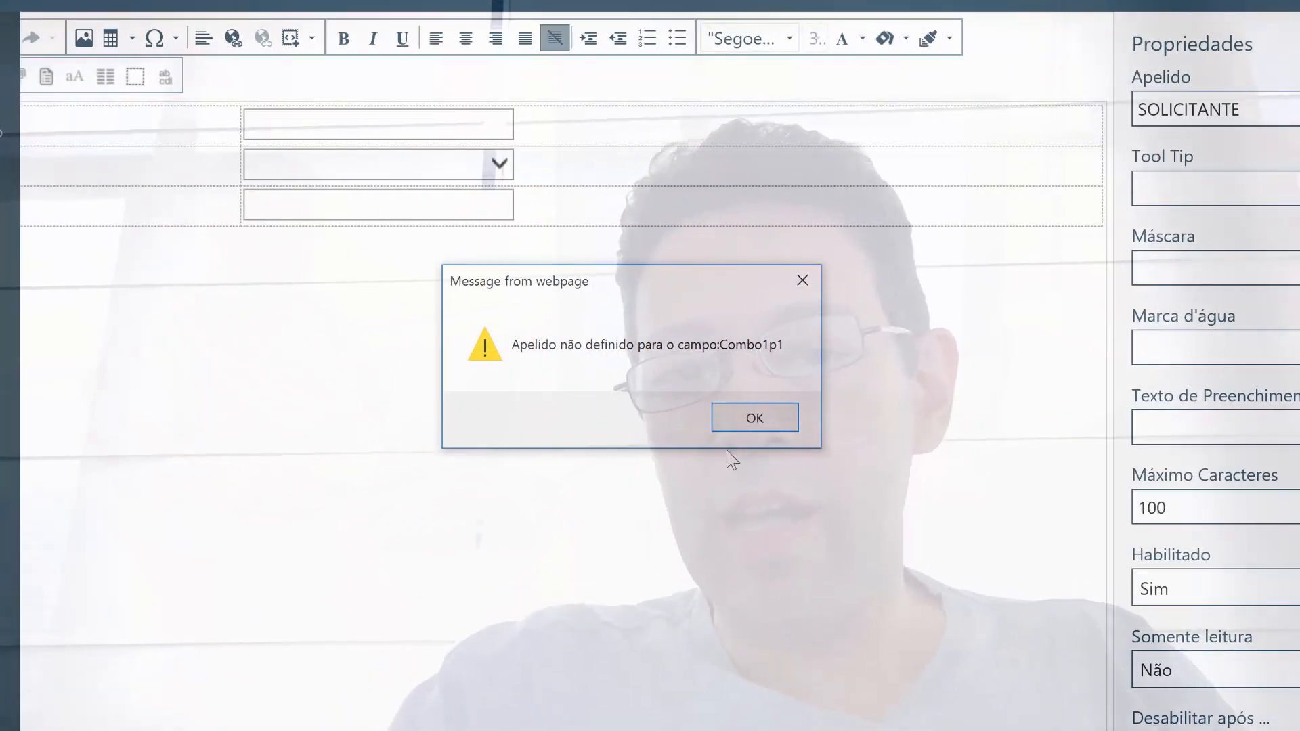
{"action": "left_click", "coordinate": [755, 418]}
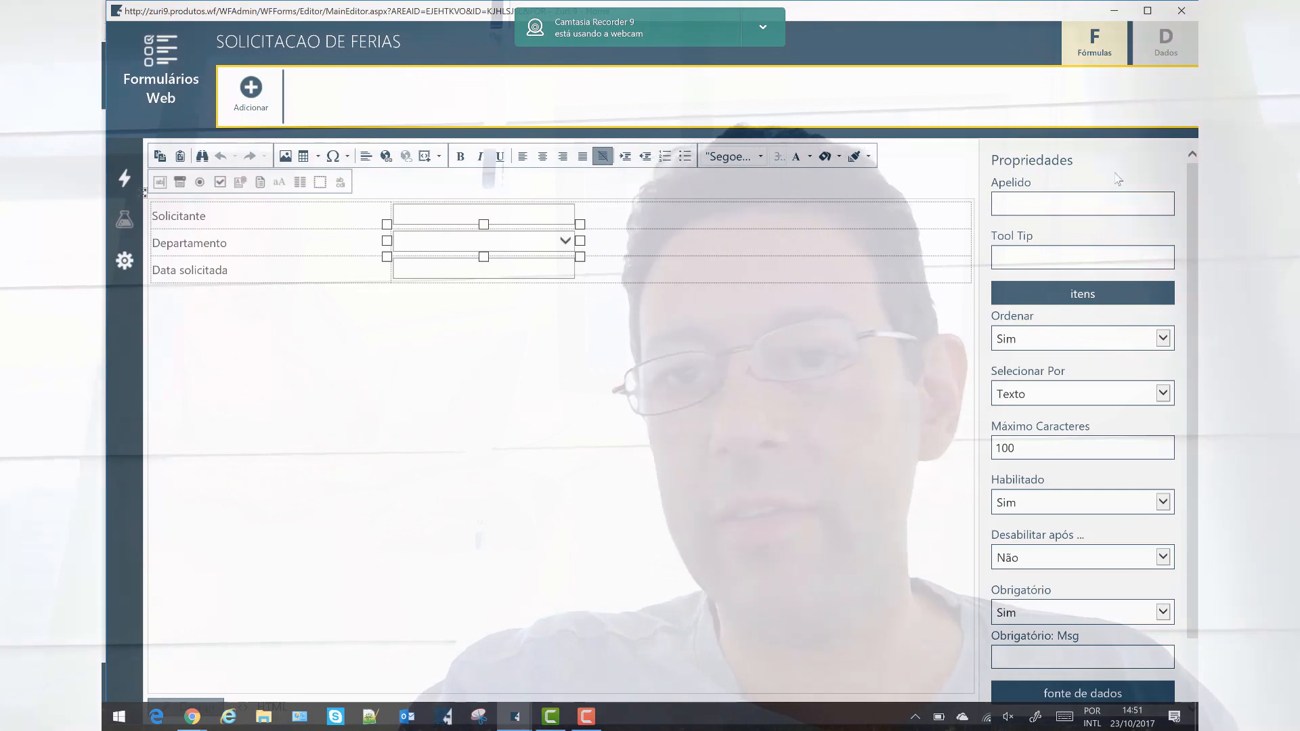
{"action": "left_click", "coordinate": [1106, 203]}
{"action": "type", "text": "DEPTO"}
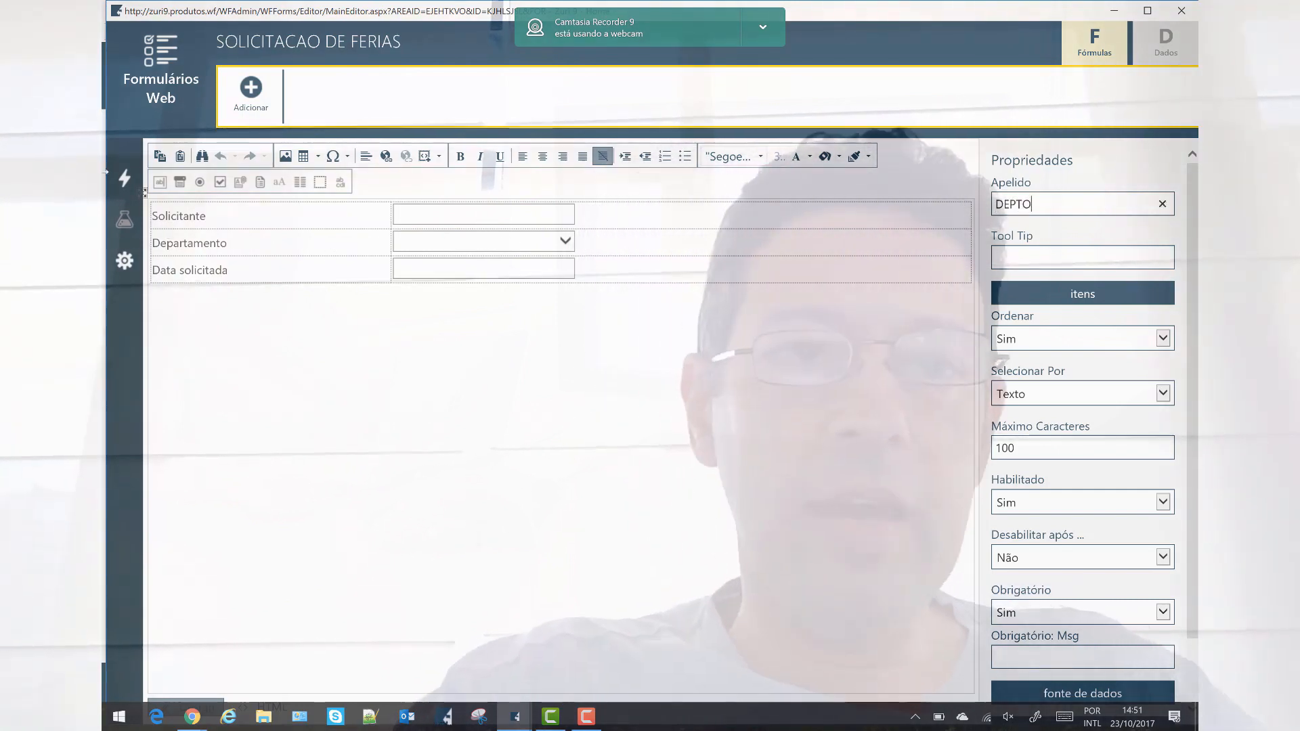
Regenerate the form successfully and open its test preview.
{"action": "mouse_move", "coordinate": [126, 192]}
{"action": "left_click", "coordinate": [125, 189]}
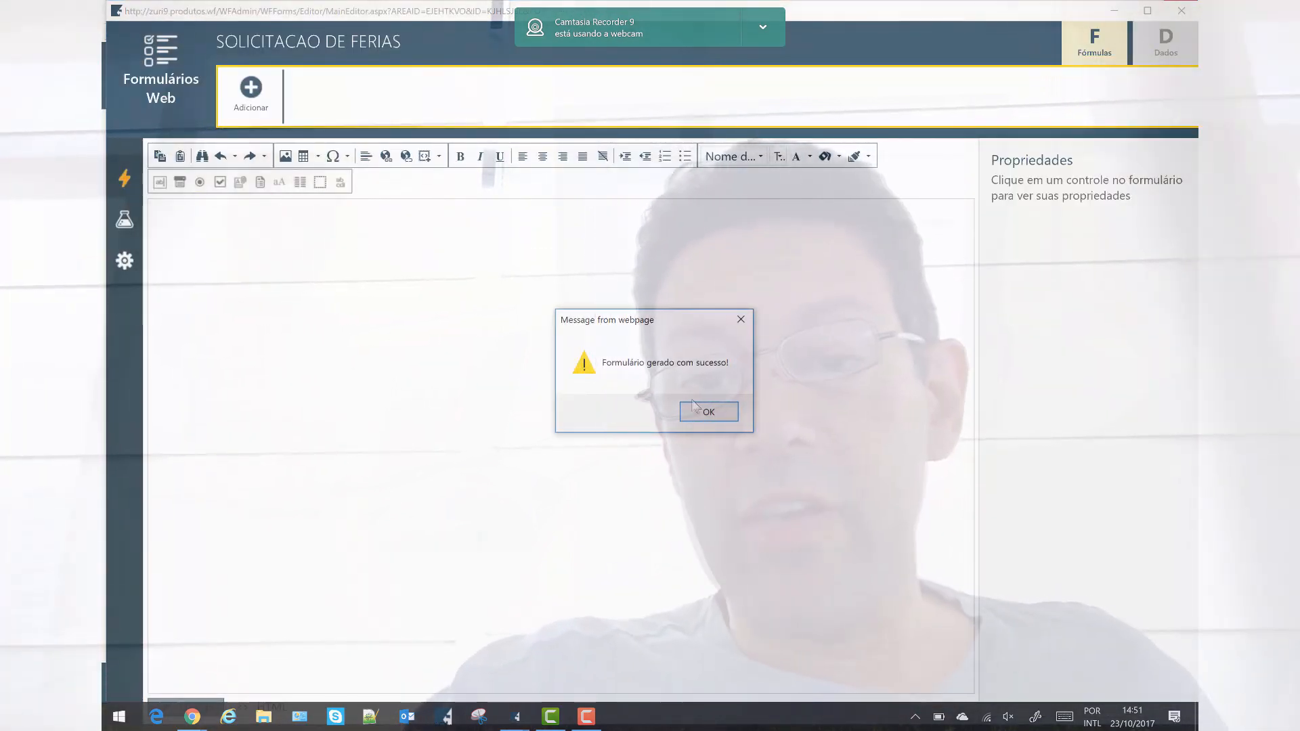
{"action": "left_click", "coordinate": [704, 415]}
{"action": "mouse_move", "coordinate": [140, 238]}
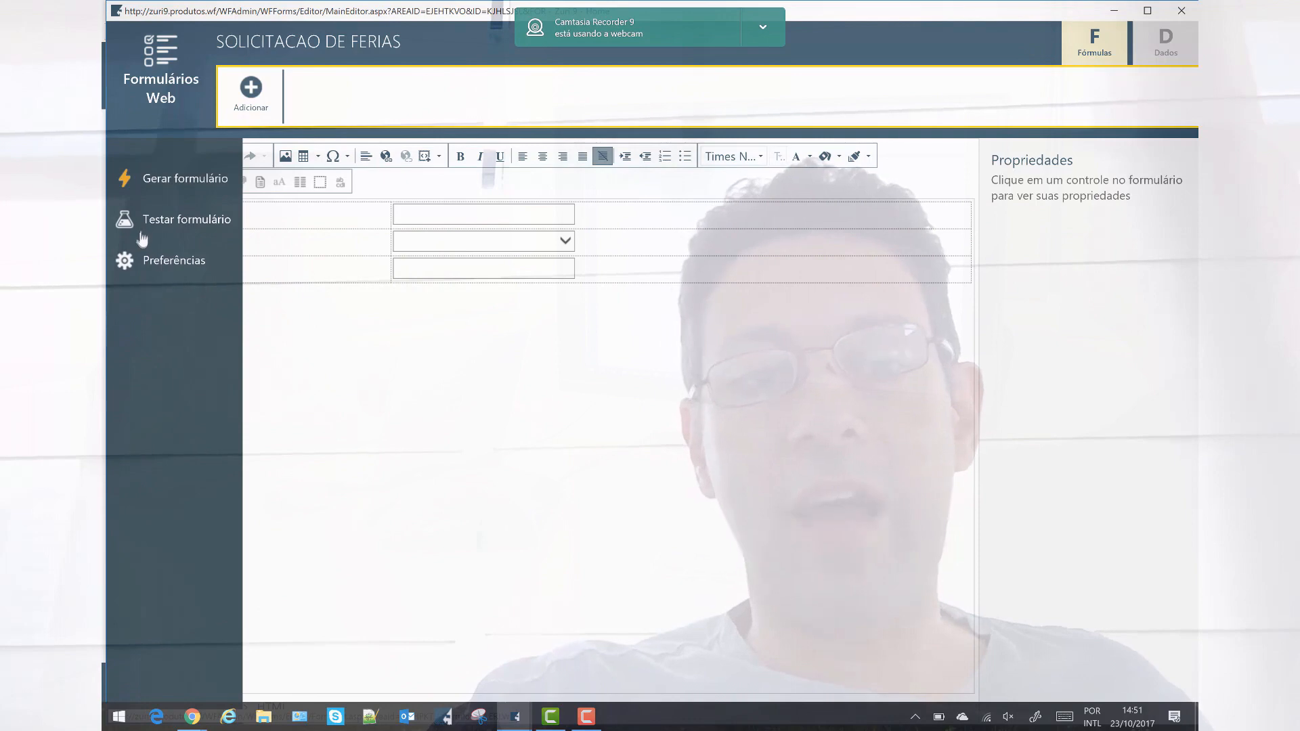
{"action": "left_click", "coordinate": [145, 223]}
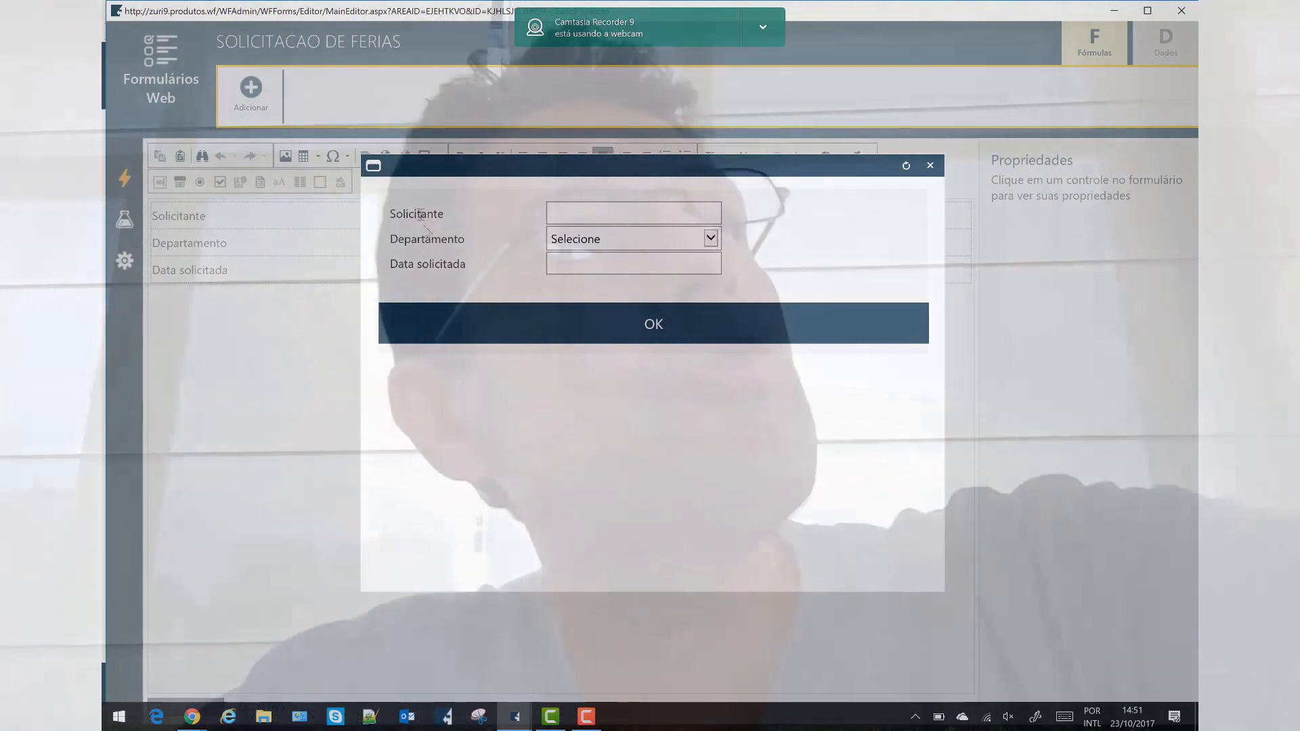
Test the form with department RH, then move the SOLICITACAO DE FÉRIAS title above the field table.
{"action": "left_click", "coordinate": [704, 217]}
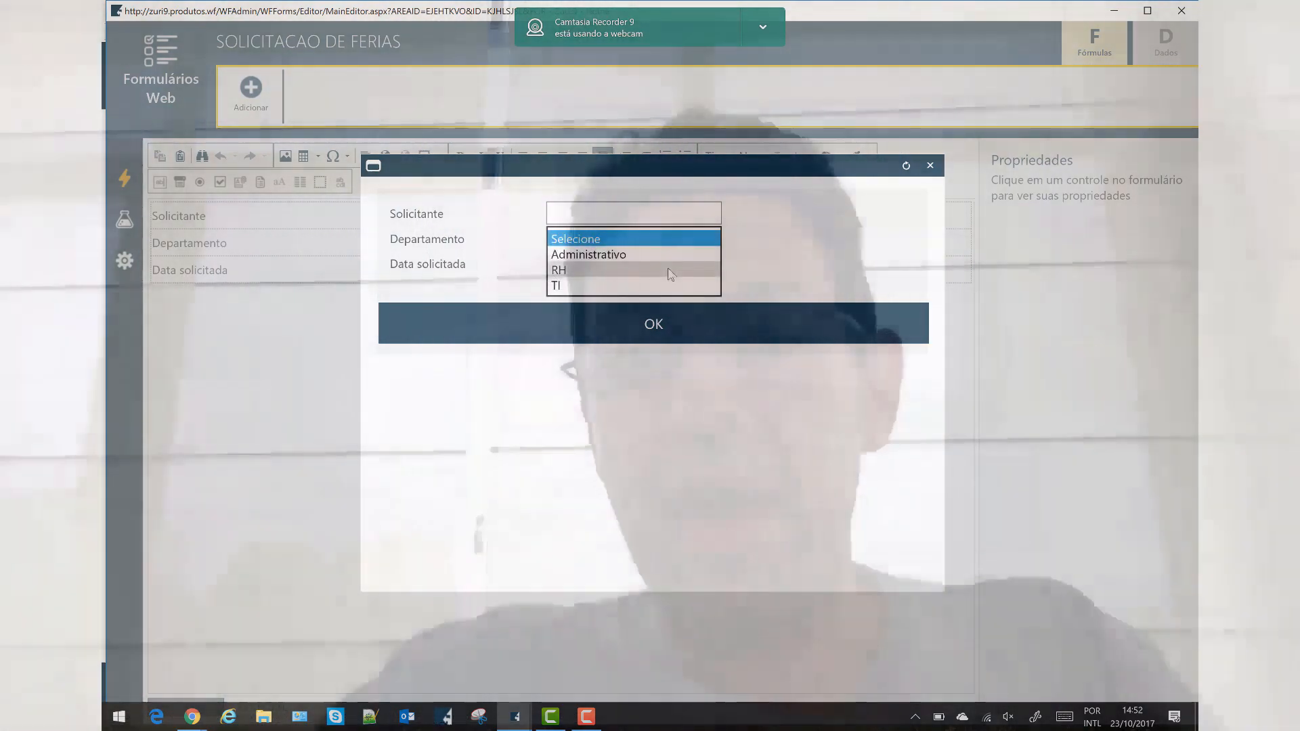
{"action": "left_click", "coordinate": [674, 270]}
{"action": "left_click", "coordinate": [652, 257]}
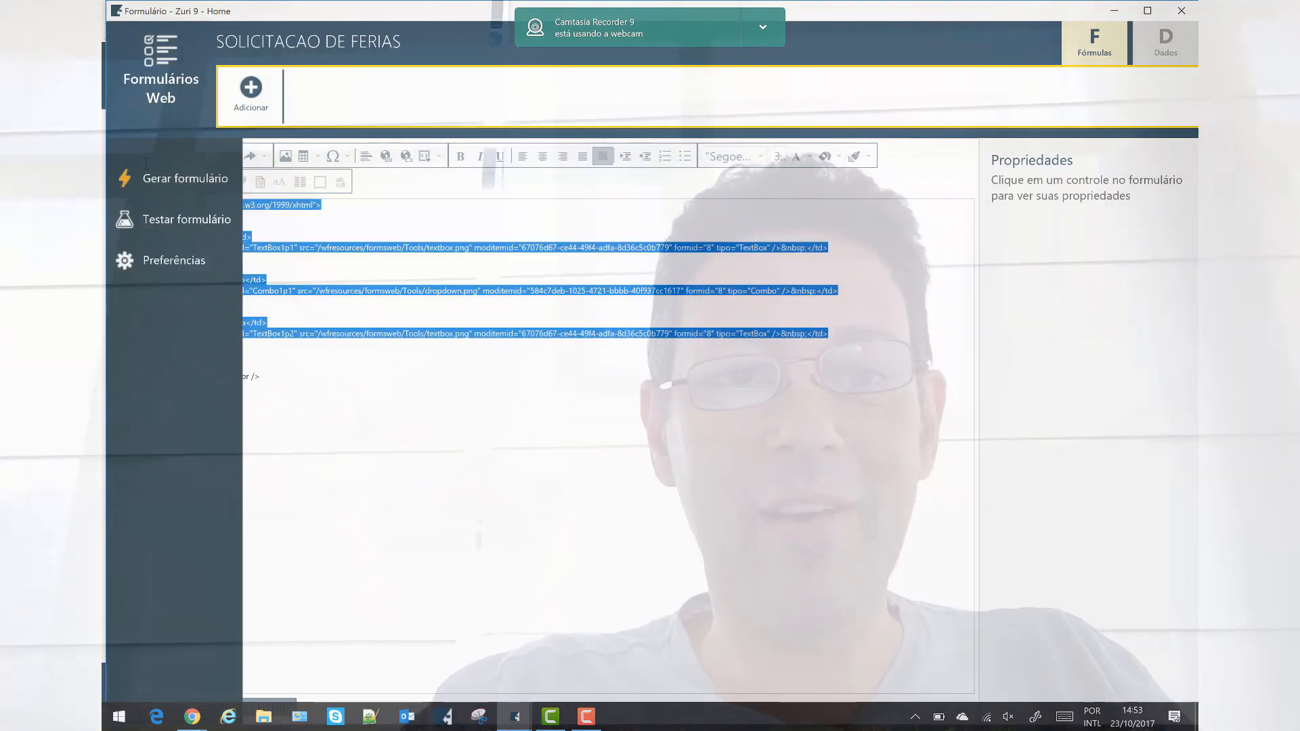
{"action": "key", "text": "Delete"}
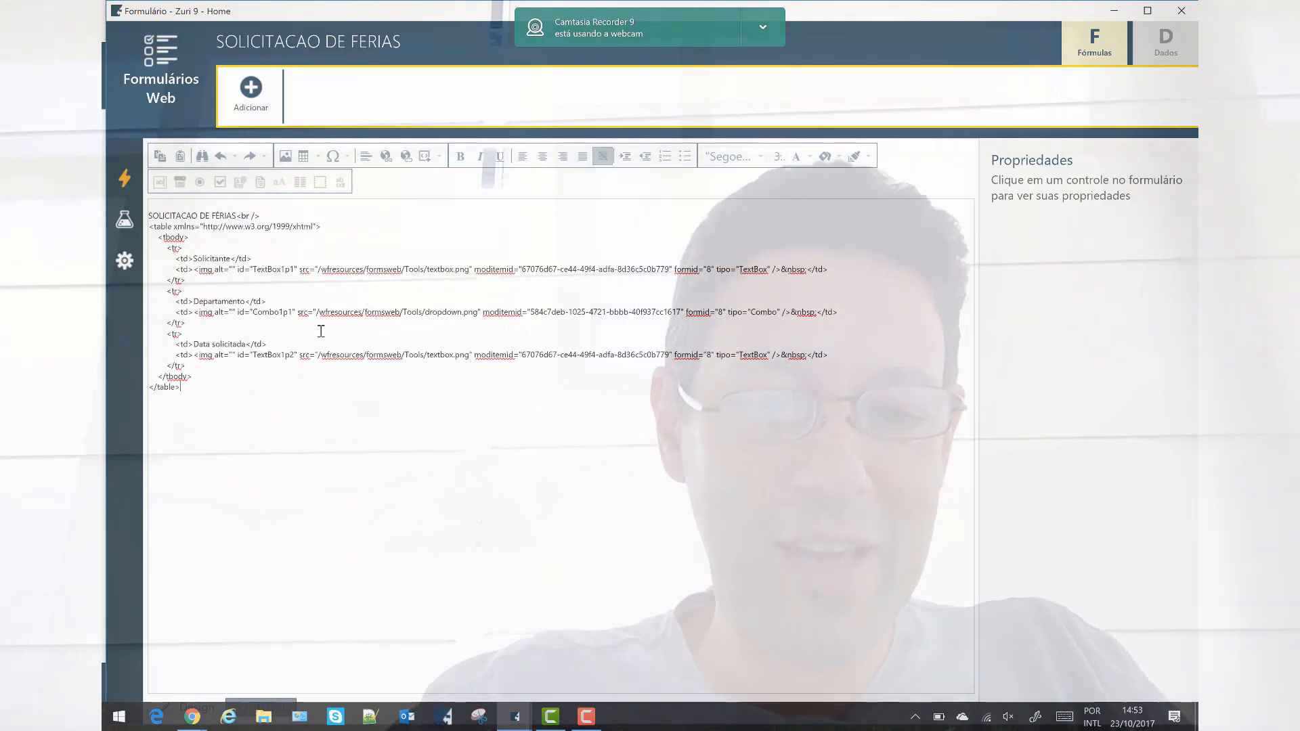
{"action": "left_click", "coordinate": [210, 701]}
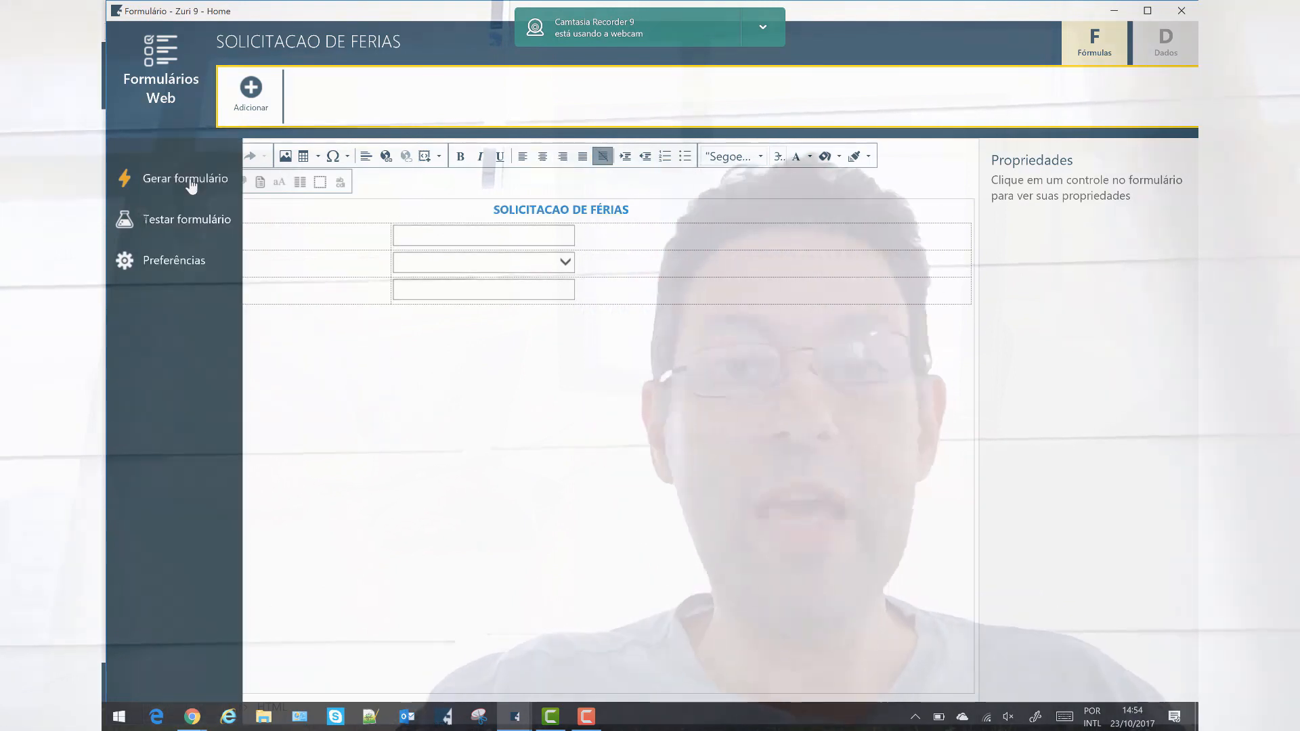
Regenerate the form with the new heading and return to the Solicitação de Férias process diagram.
{"action": "left_click", "coordinate": [192, 185]}
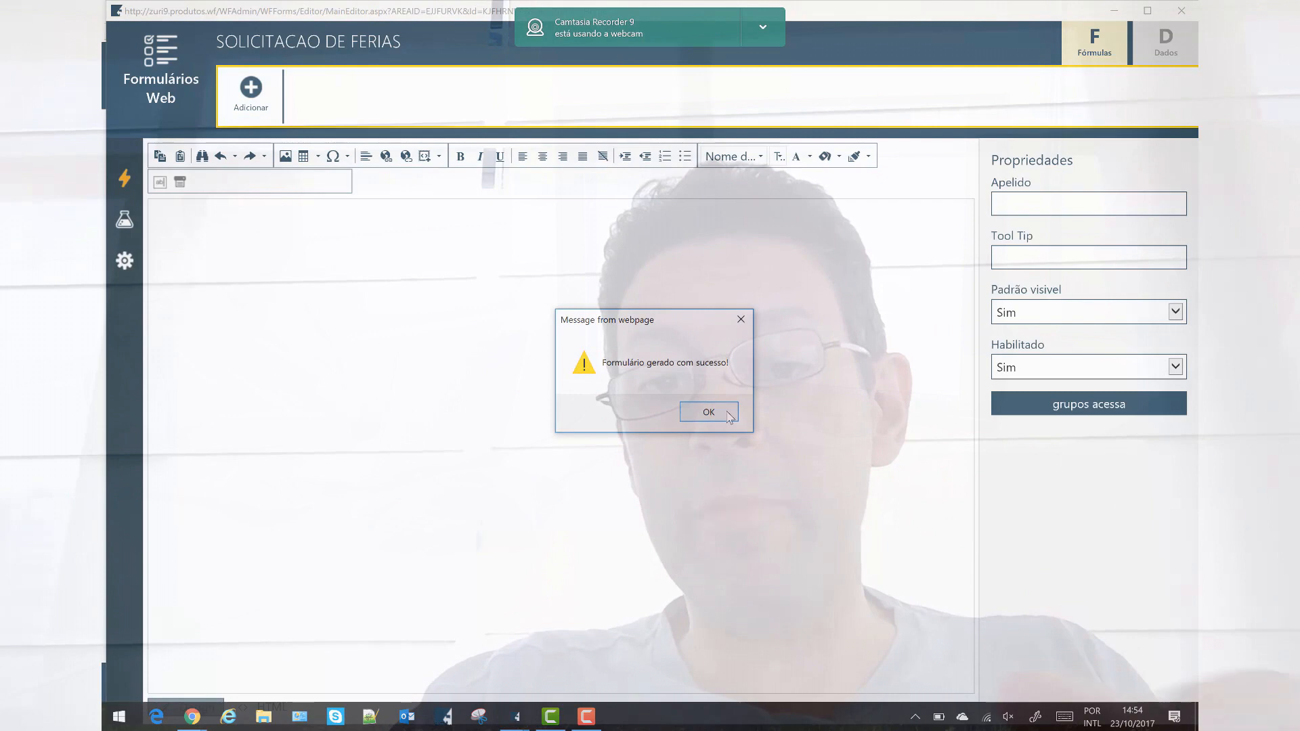
{"action": "left_click", "coordinate": [729, 415]}
{"action": "mouse_move", "coordinate": [135, 197]}
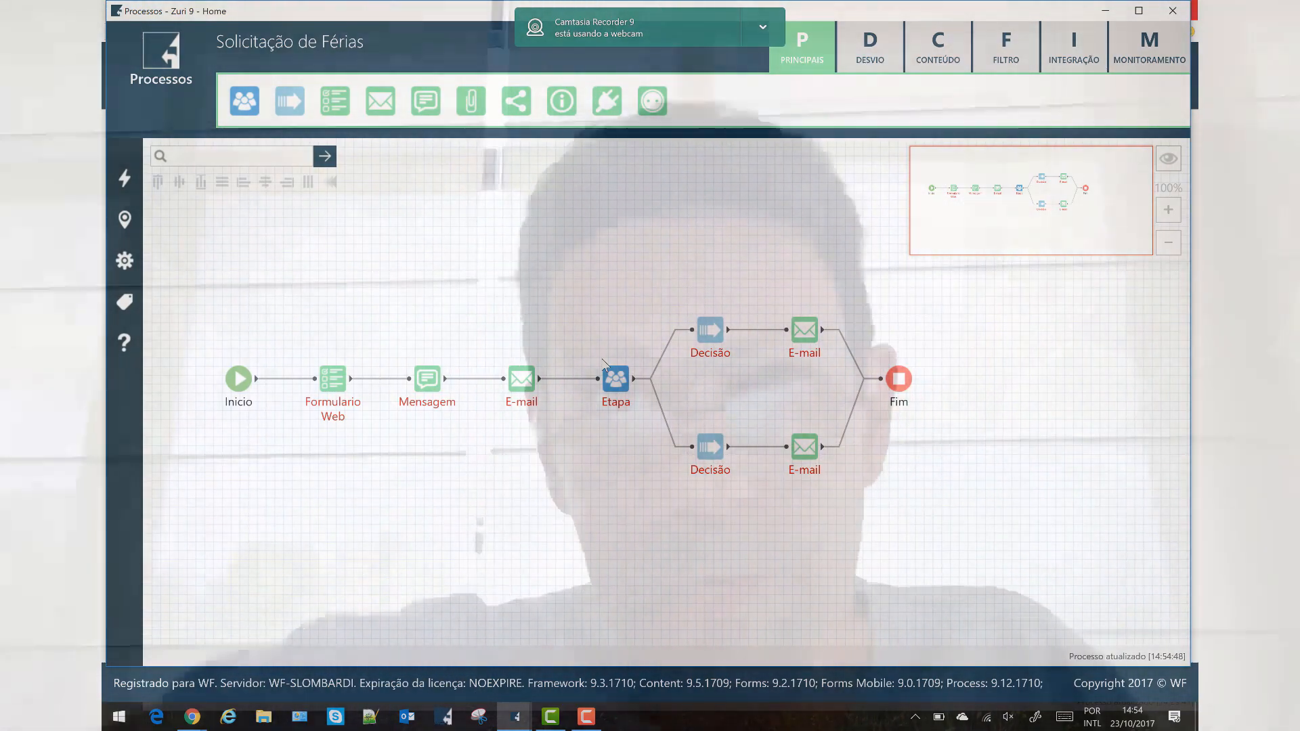
Link the Formulario Web step to the SOLICITACAO DE FERIAS form.
{"action": "double_click", "coordinate": [333, 392]}
{"action": "left_click_drag", "start_coordinate": [990, 224], "coordinate": [563, 66]}
{"action": "left_click", "coordinate": [485, 312]}
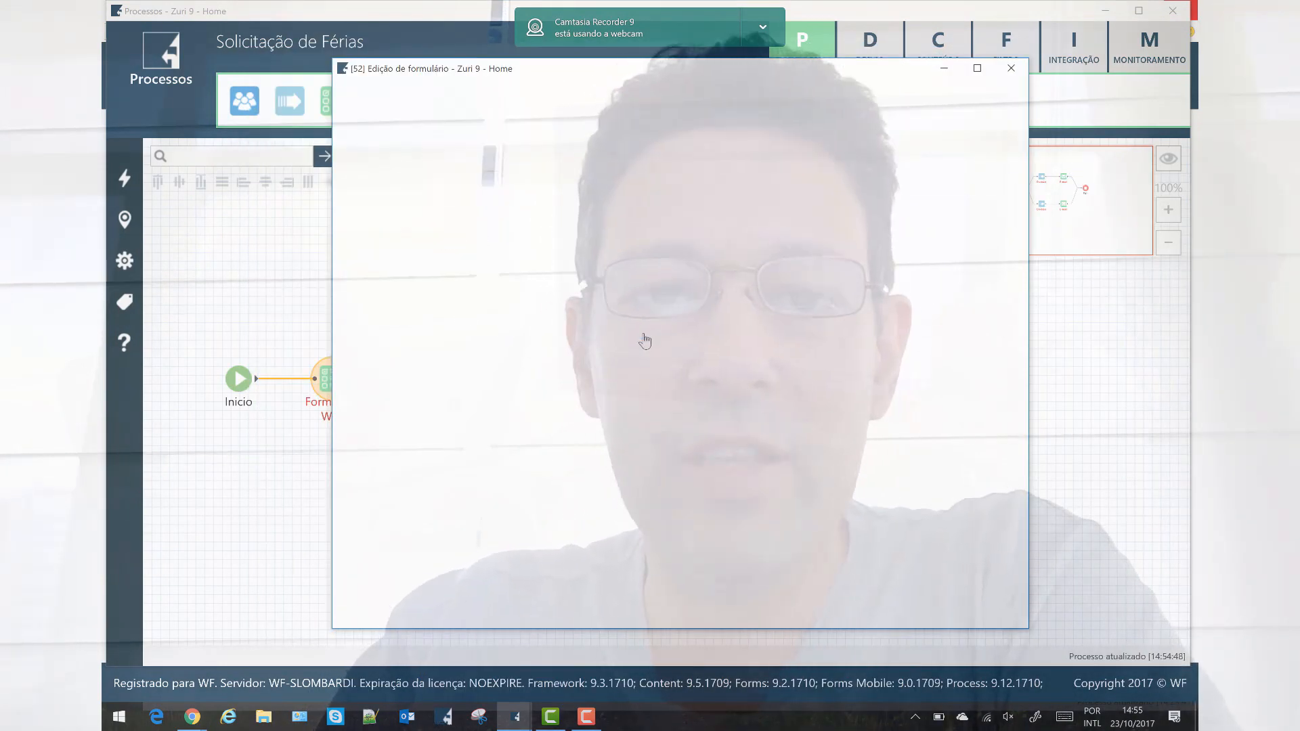
{"action": "left_click", "coordinate": [641, 338]}
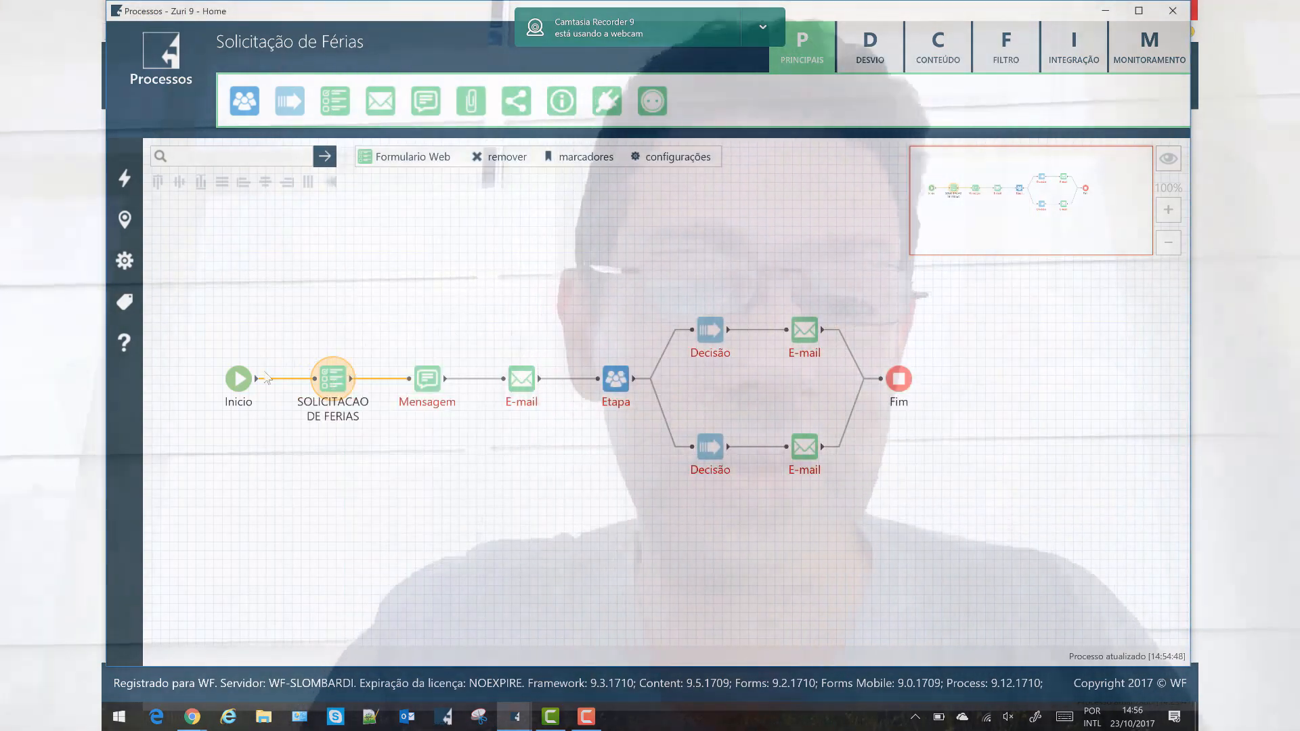
Review the Inicio start step's settings, accepting them unchanged.
{"action": "left_click", "coordinate": [236, 382]}
{"action": "double_click", "coordinate": [235, 383]}
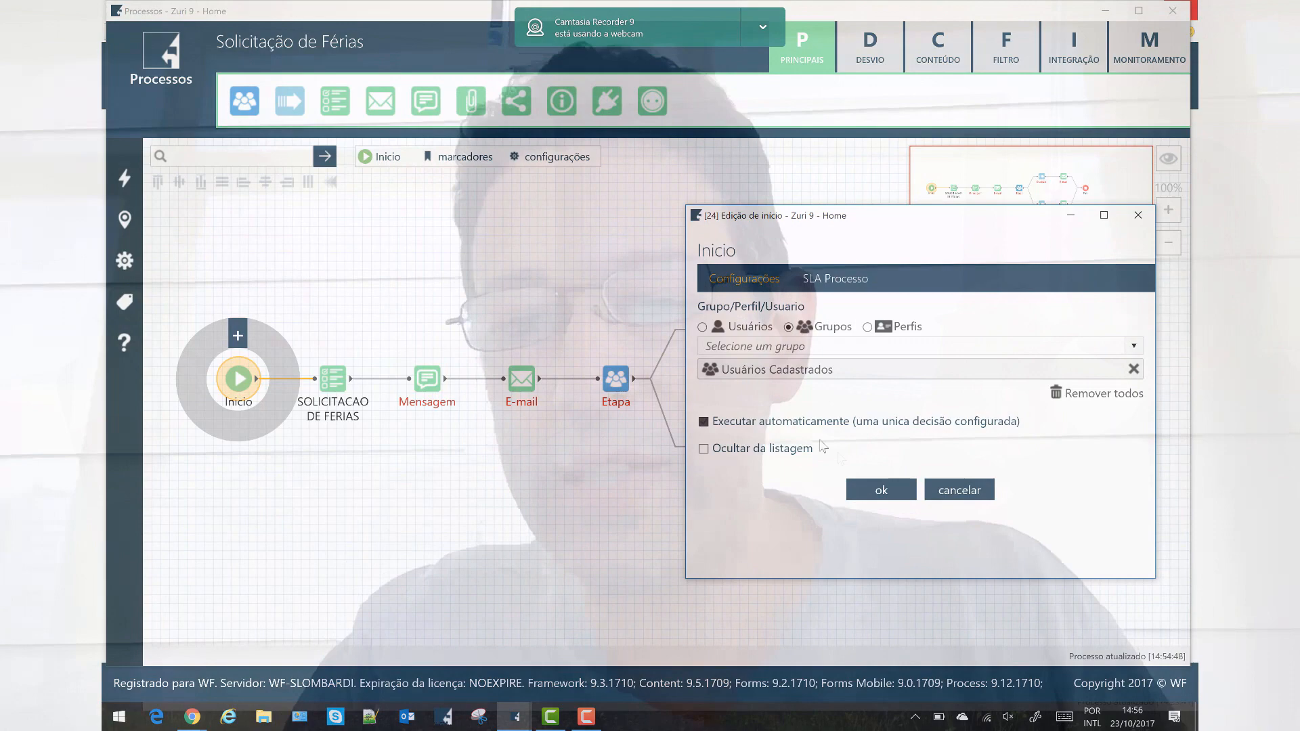
{"action": "left_click", "coordinate": [881, 499]}
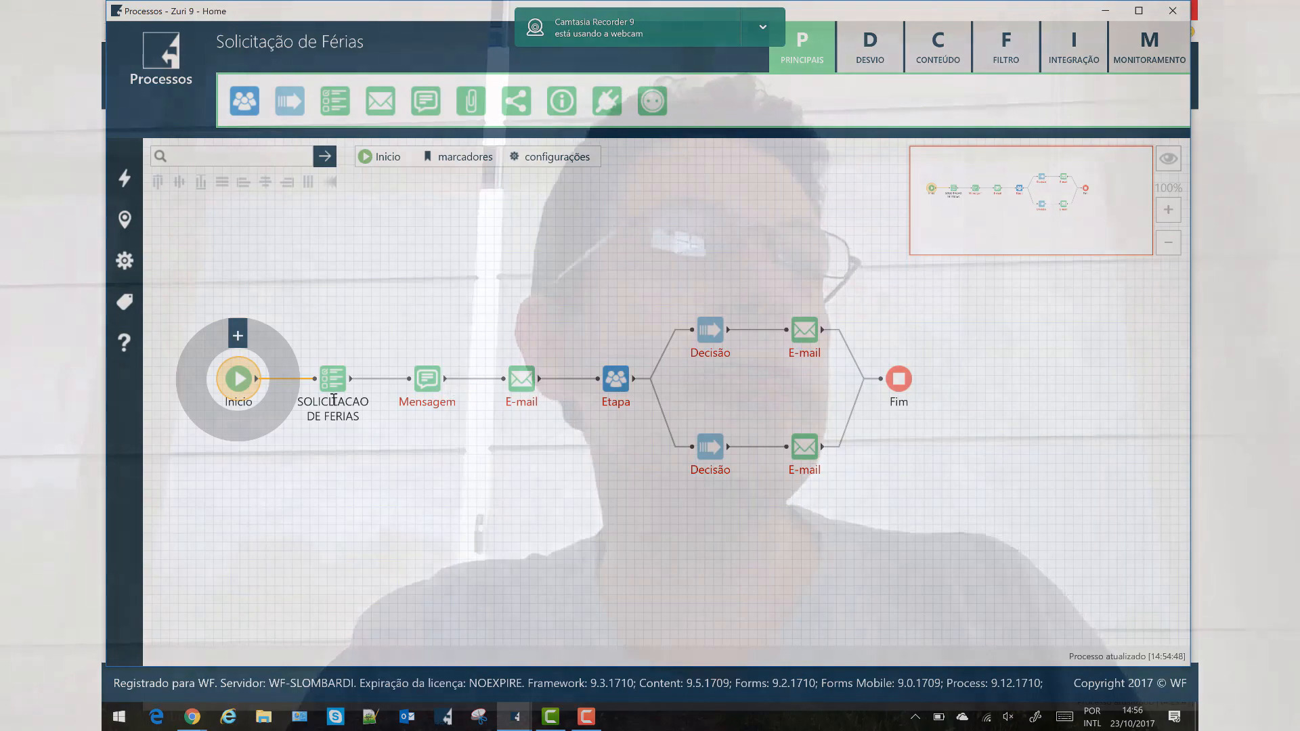
{"action": "left_click", "coordinate": [342, 381]}
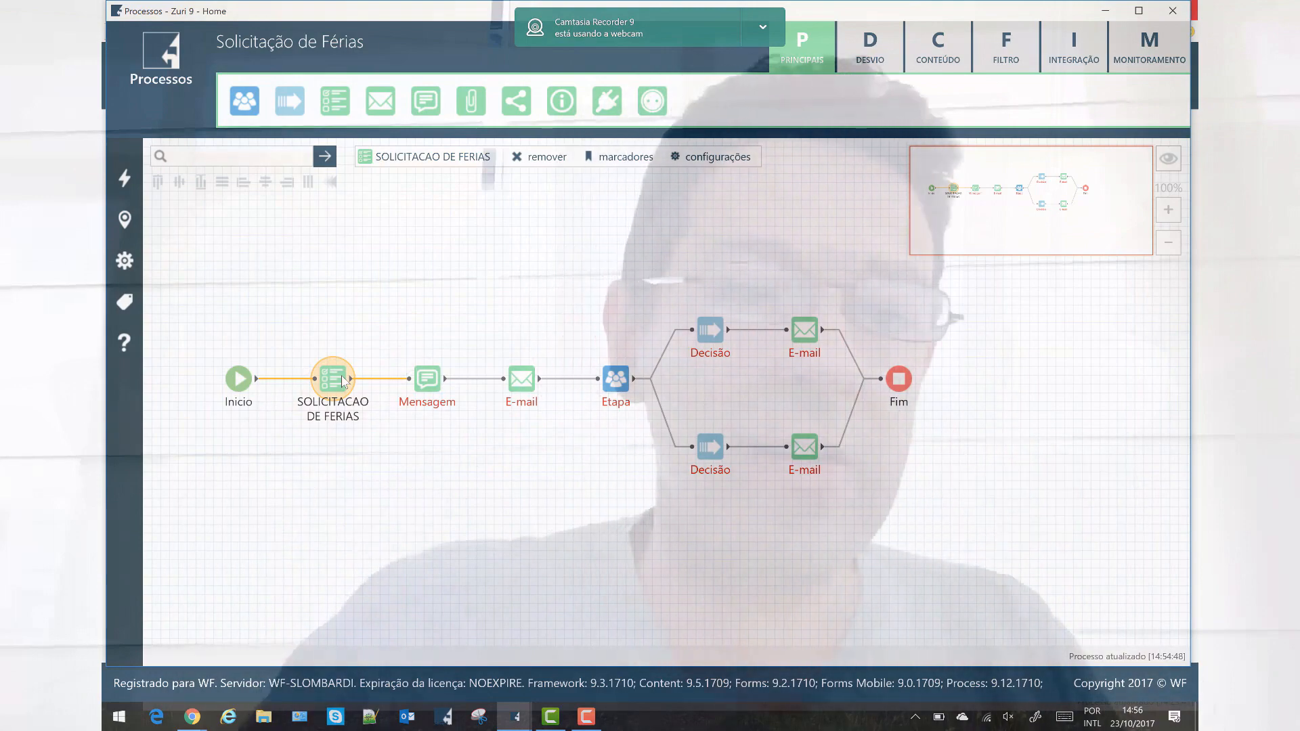
Browse the context variables, checking the field codes for the current date and DEPTO.
{"action": "left_click", "coordinate": [188, 313]}
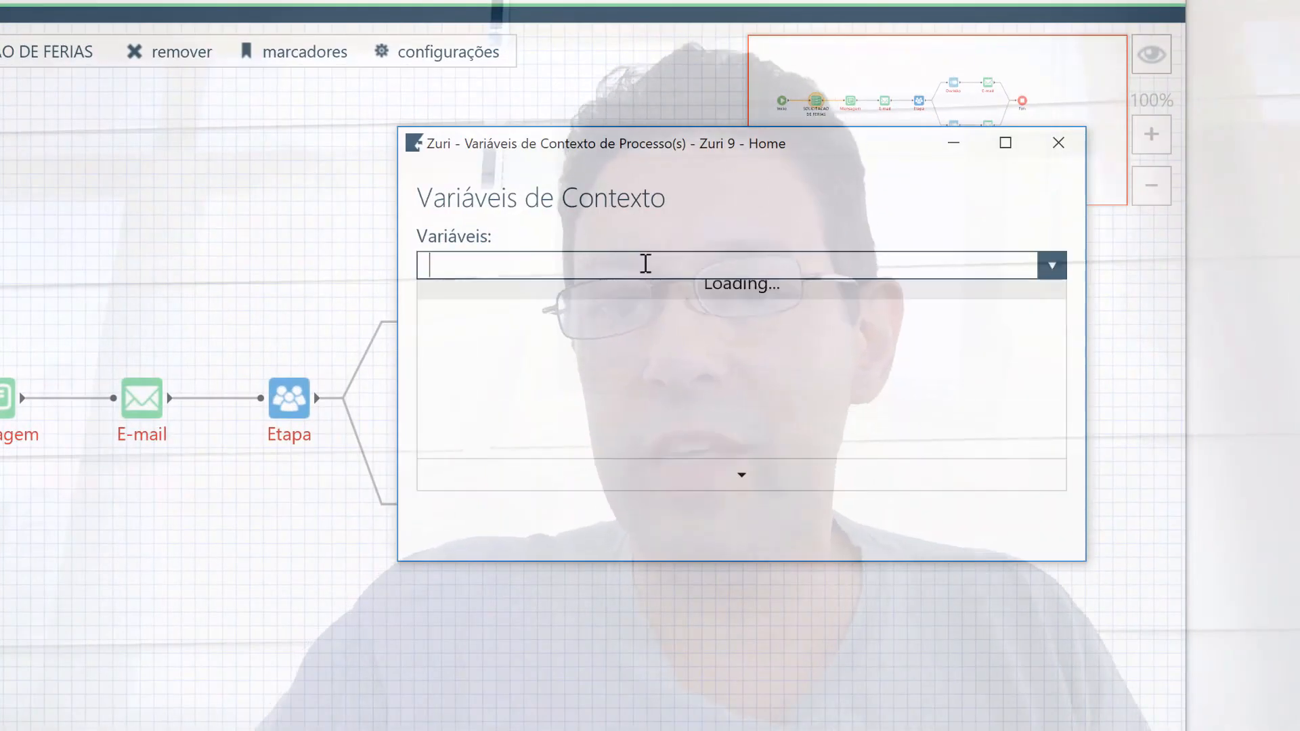
{"action": "scroll", "coordinate": [711, 342], "scroll_direction": "down", "scroll_amount": 1}
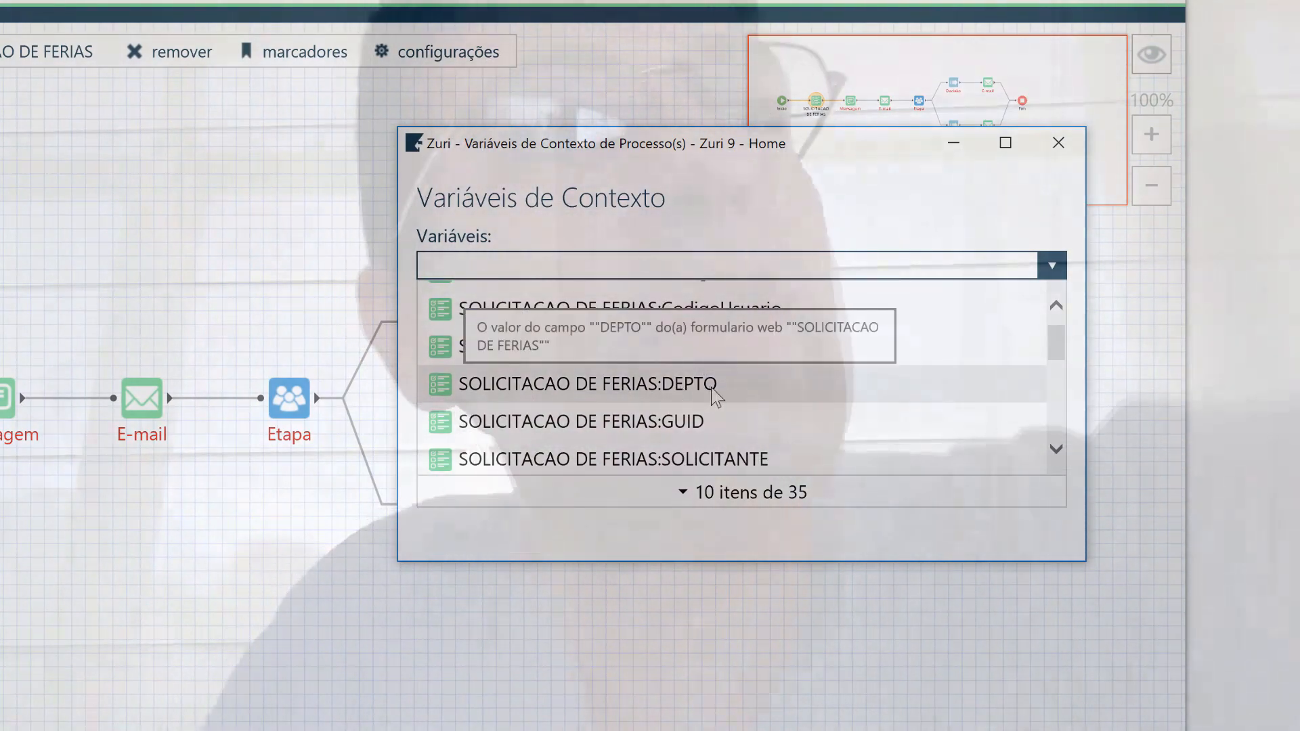
{"action": "scroll", "coordinate": [681, 403], "scroll_direction": "down", "scroll_amount": 6}
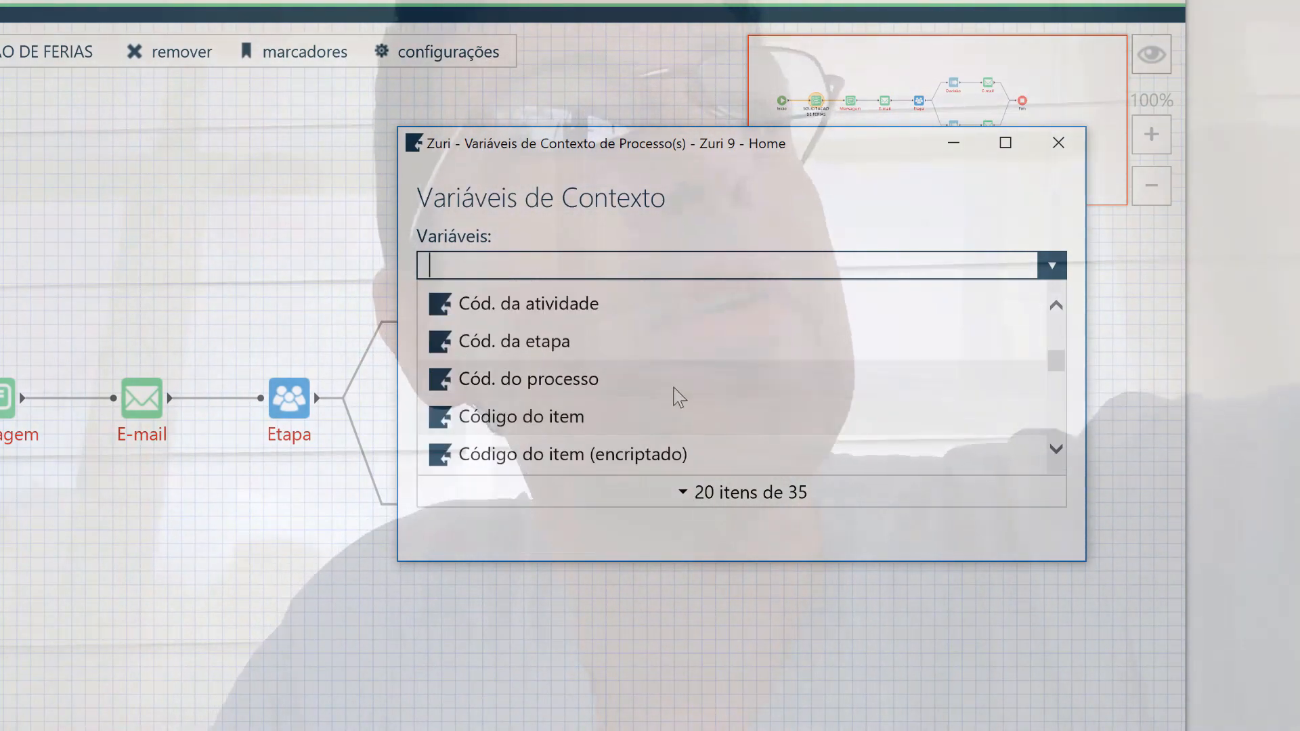
{"action": "scroll", "coordinate": [677, 392], "scroll_direction": "down", "scroll_amount": 7}
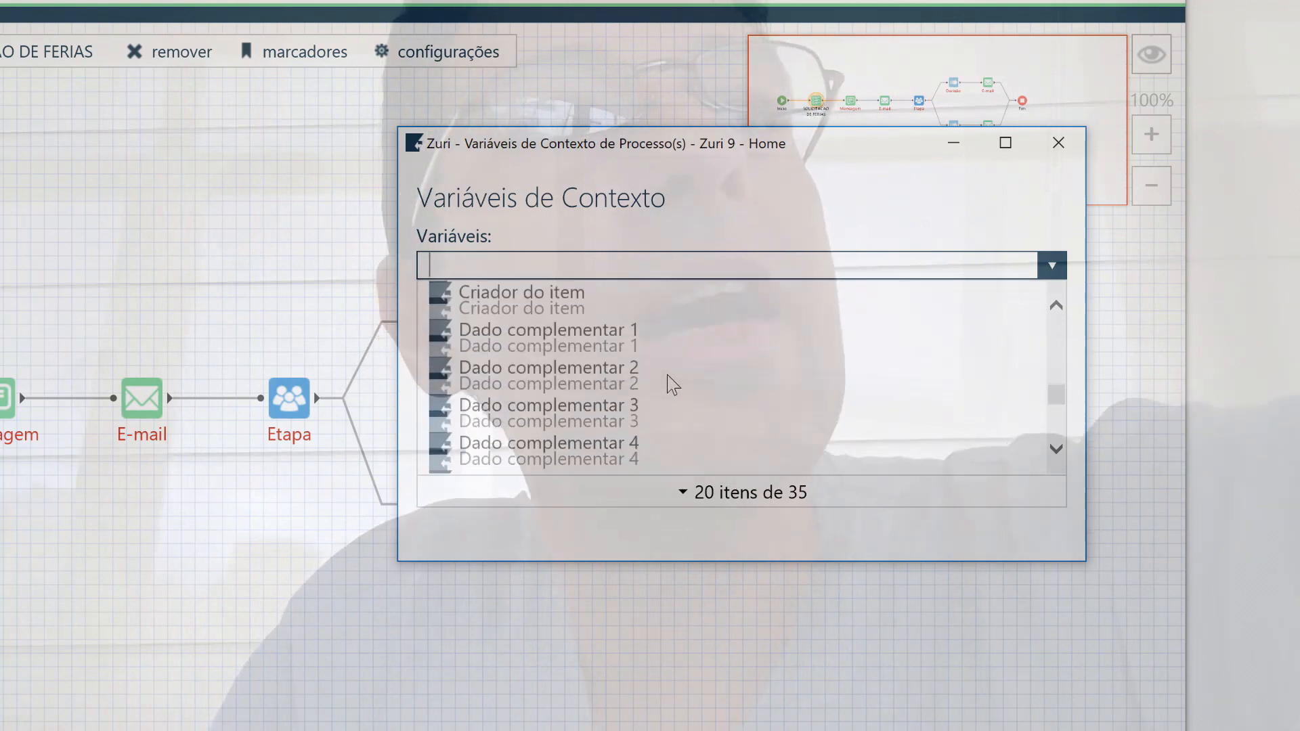
{"action": "scroll", "coordinate": [670, 383], "scroll_direction": "down", "scroll_amount": 5}
{"action": "left_click", "coordinate": [496, 365]}
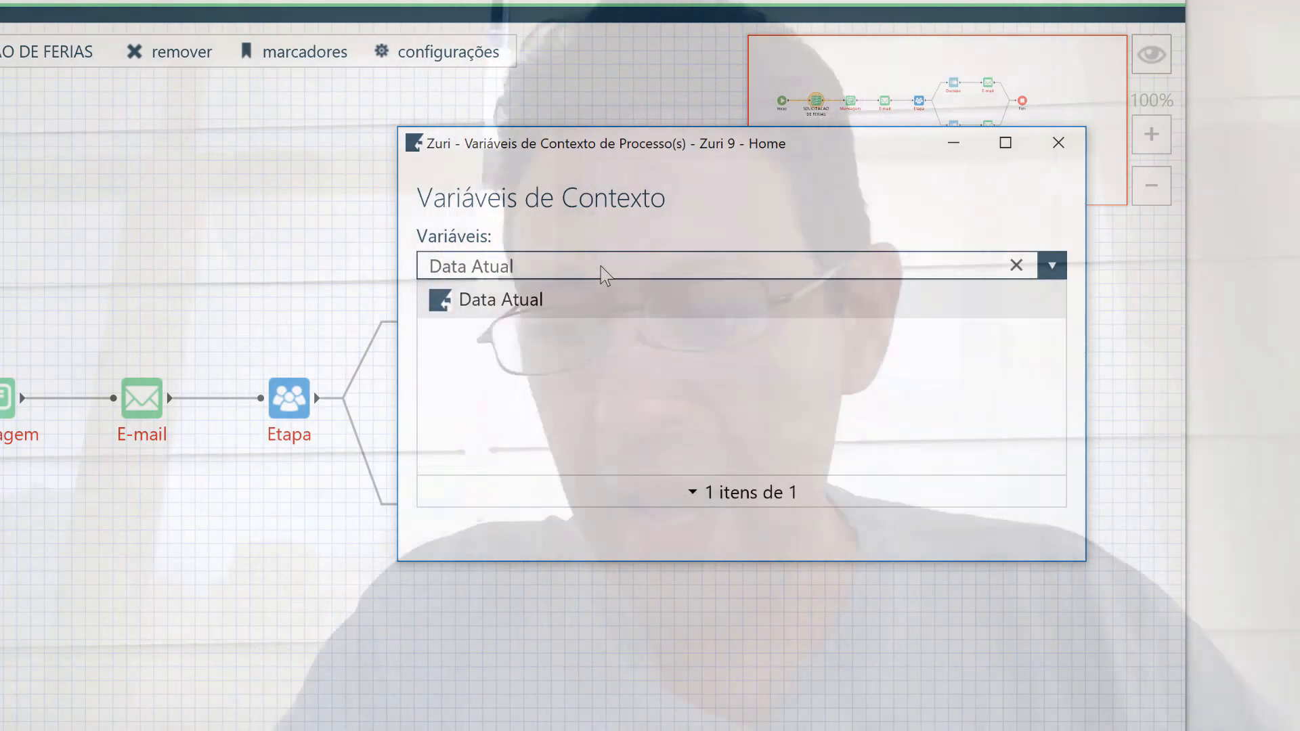
{"action": "key", "text": "BackSpace"}
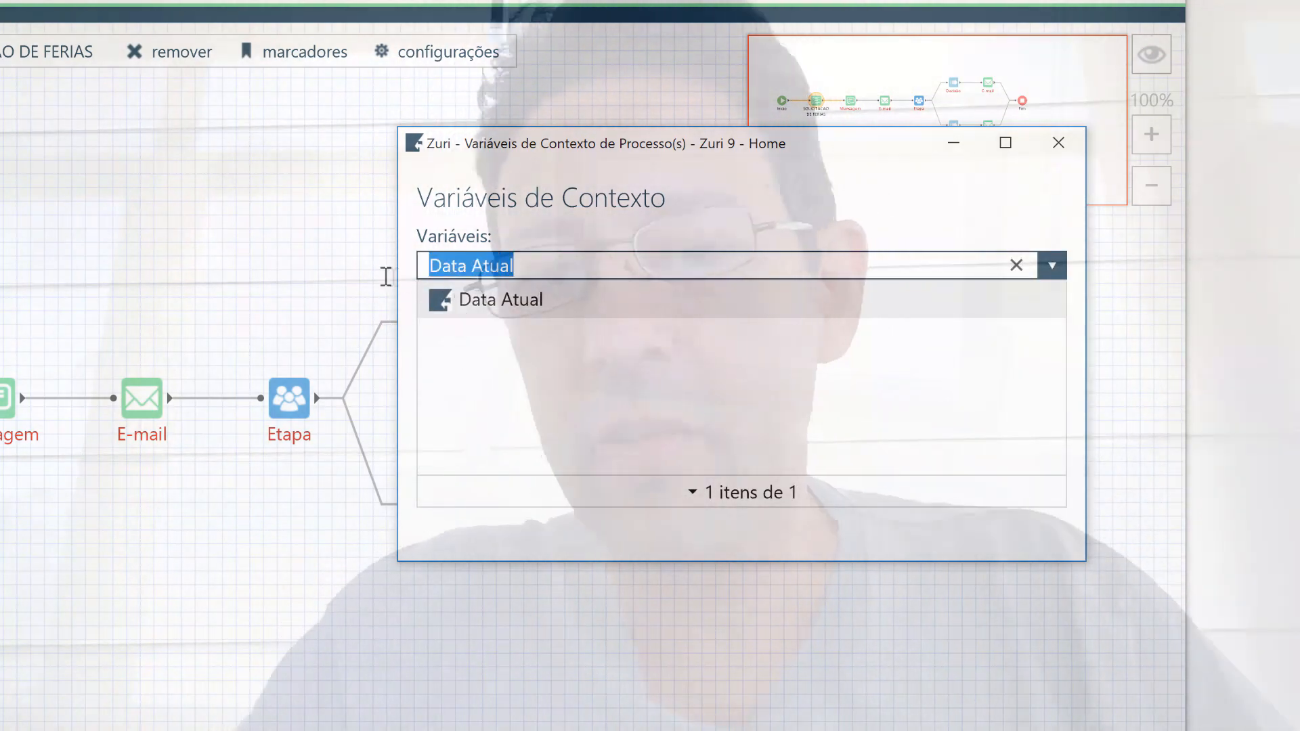
{"action": "key", "text": "BackSpace"}
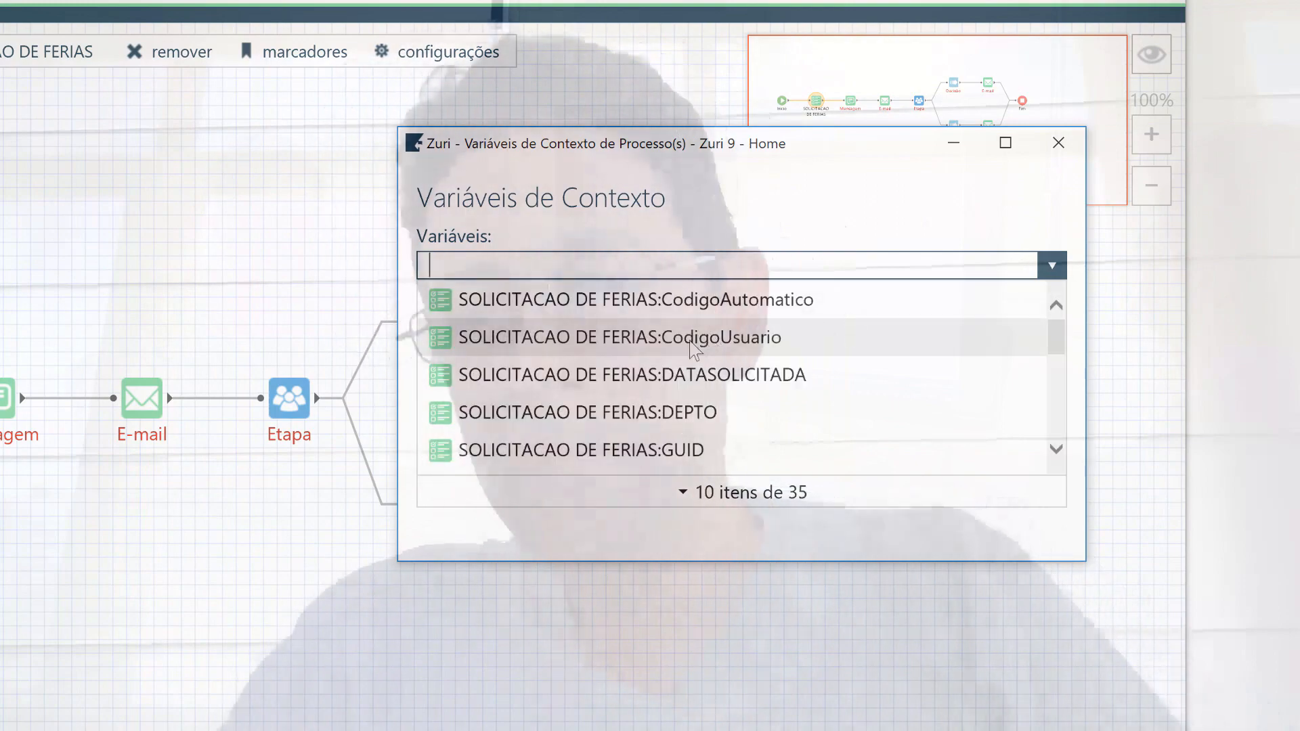
{"action": "scroll", "coordinate": [665, 388], "scroll_direction": "down", "scroll_amount": 1}
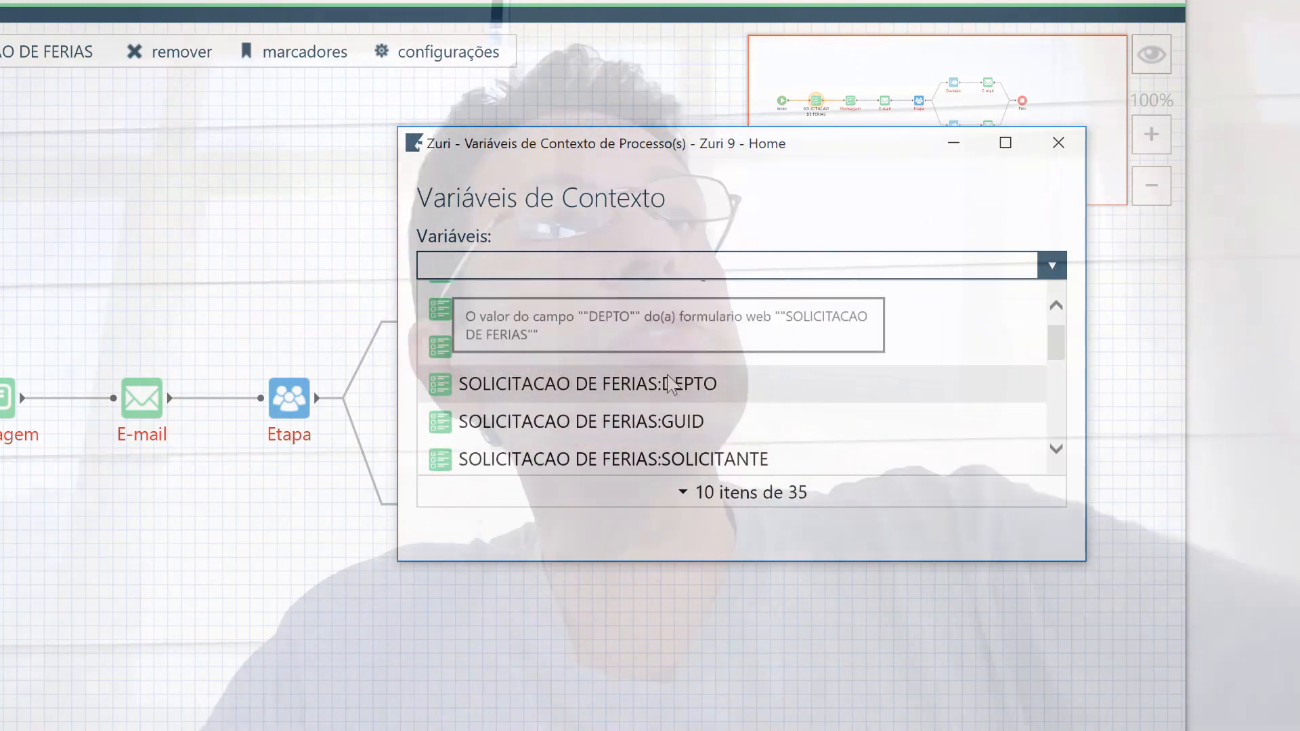
{"action": "scroll", "coordinate": [745, 420], "scroll_direction": "down", "scroll_amount": 1}
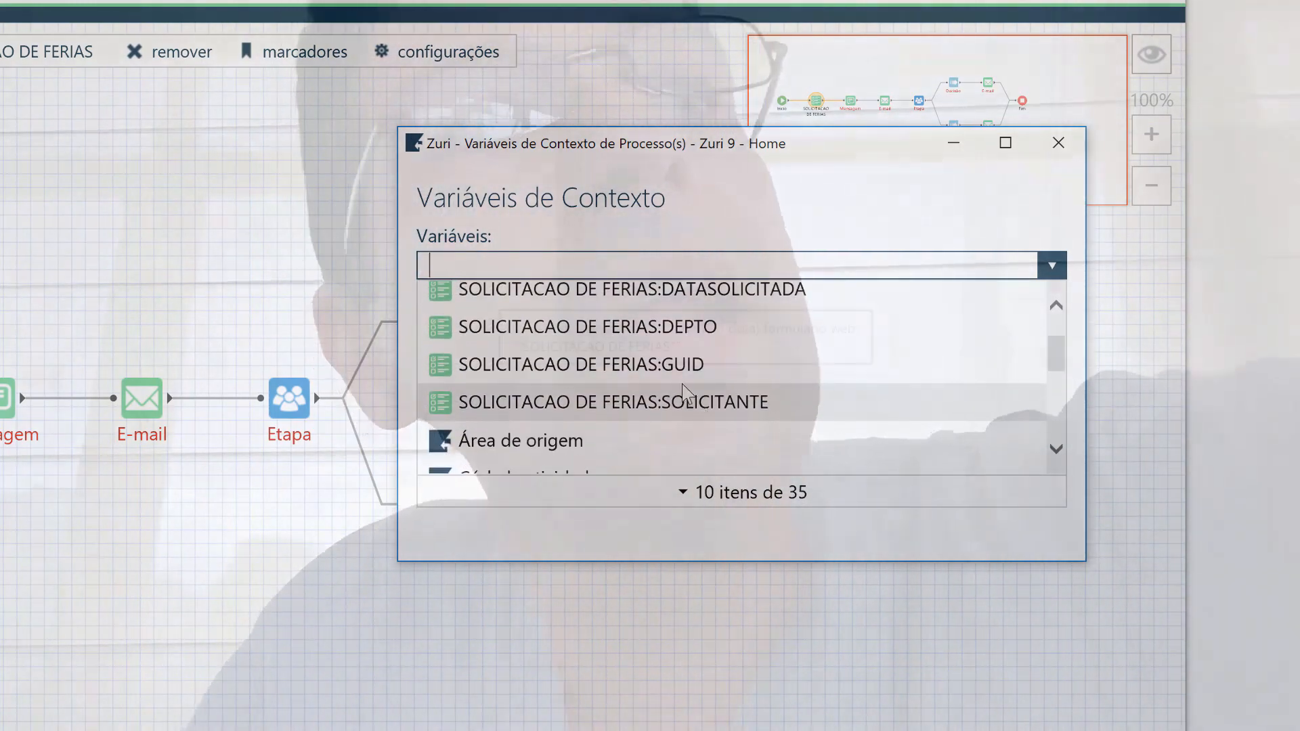
{"action": "scroll", "coordinate": [677, 382], "scroll_direction": "up", "scroll_amount": 1}
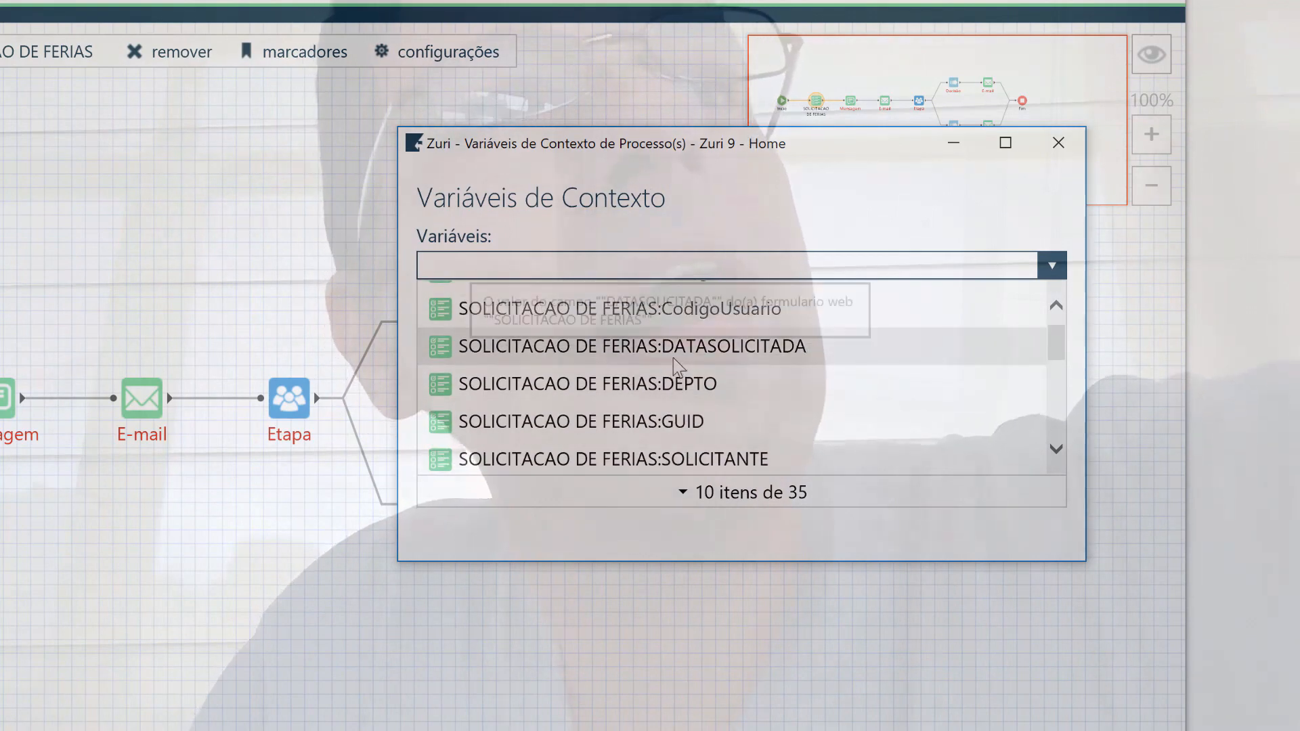
{"action": "left_click", "coordinate": [673, 386]}
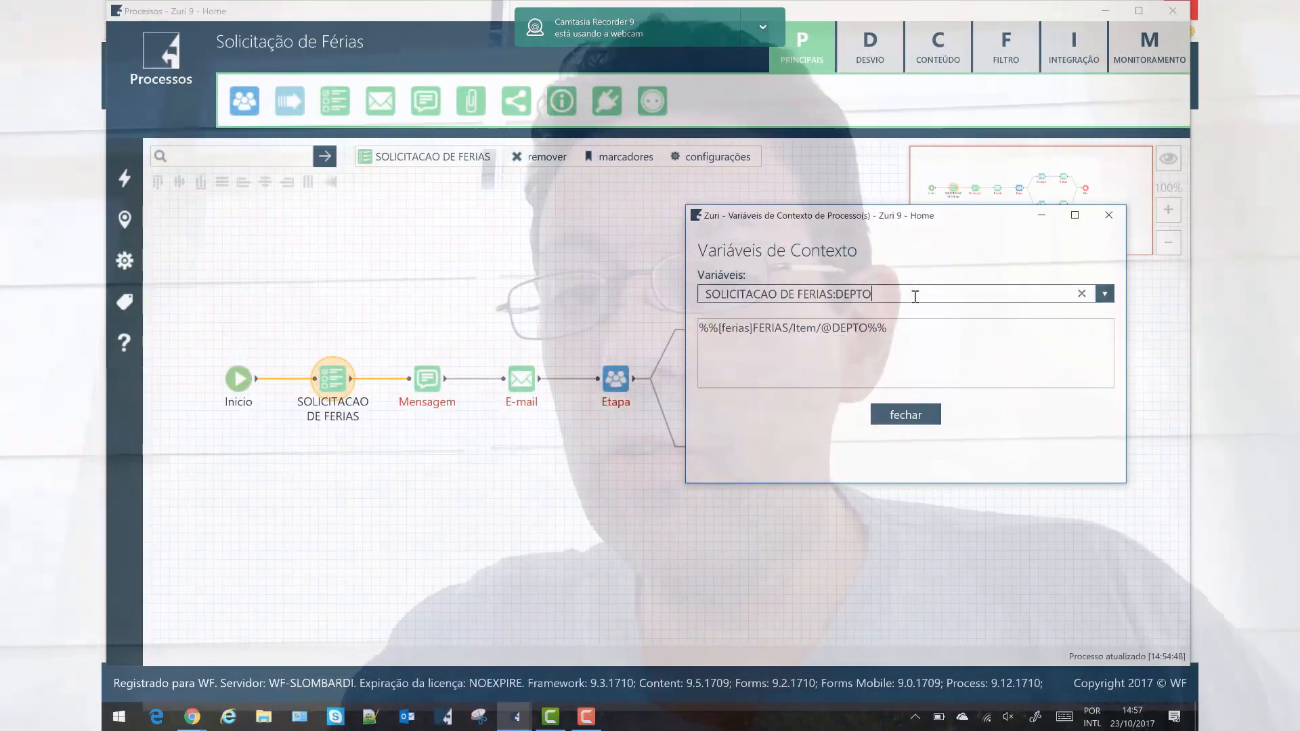
Copy the SOLICITACAO DE FERIAS:DATASOLICITADA field code and close the context variables window.
{"action": "left_click", "coordinate": [755, 266]}
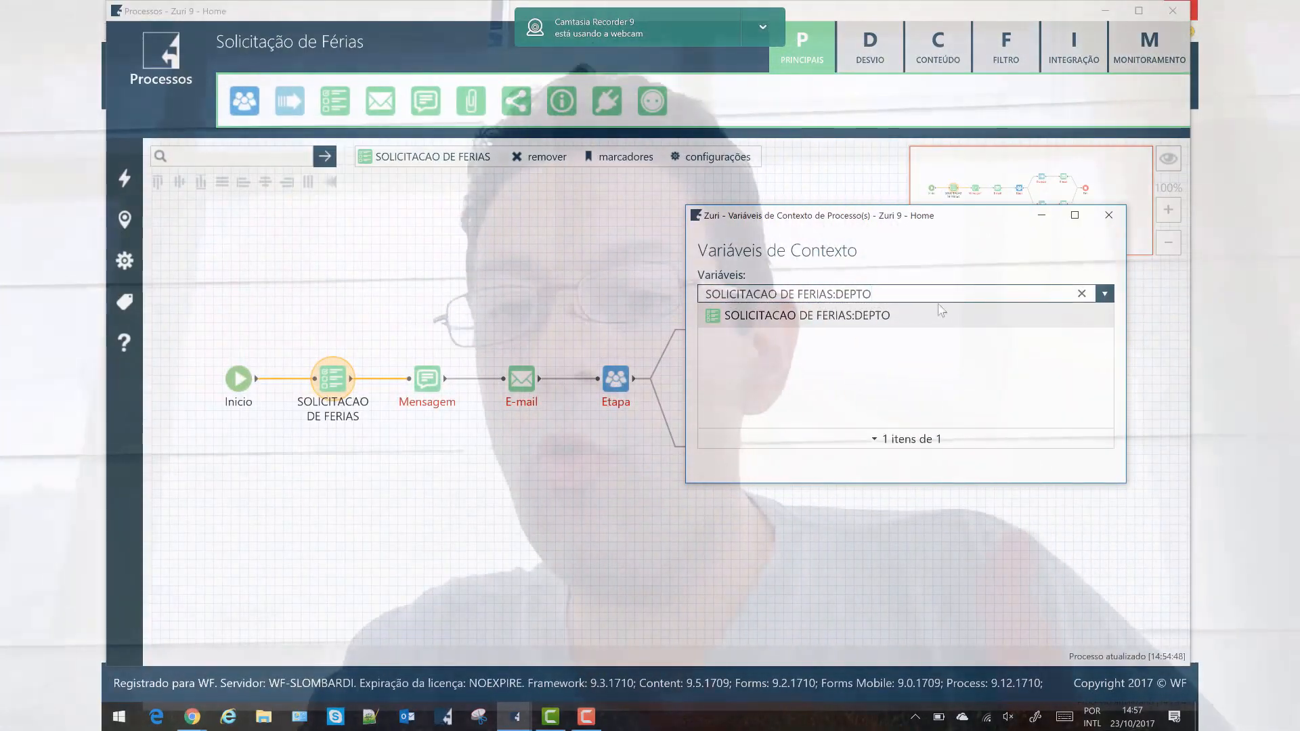
{"action": "left_click_drag", "start_coordinate": [894, 293], "coordinate": [676, 287]}
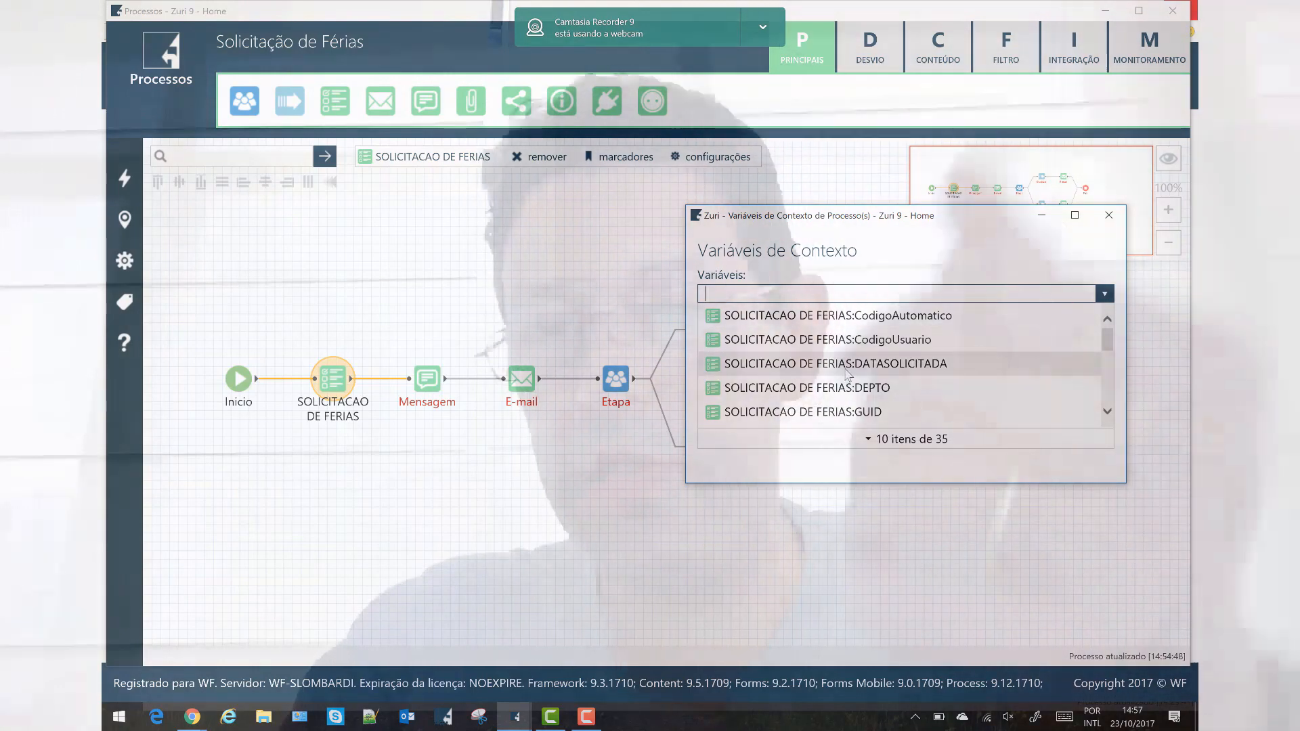
{"action": "left_click", "coordinate": [845, 369]}
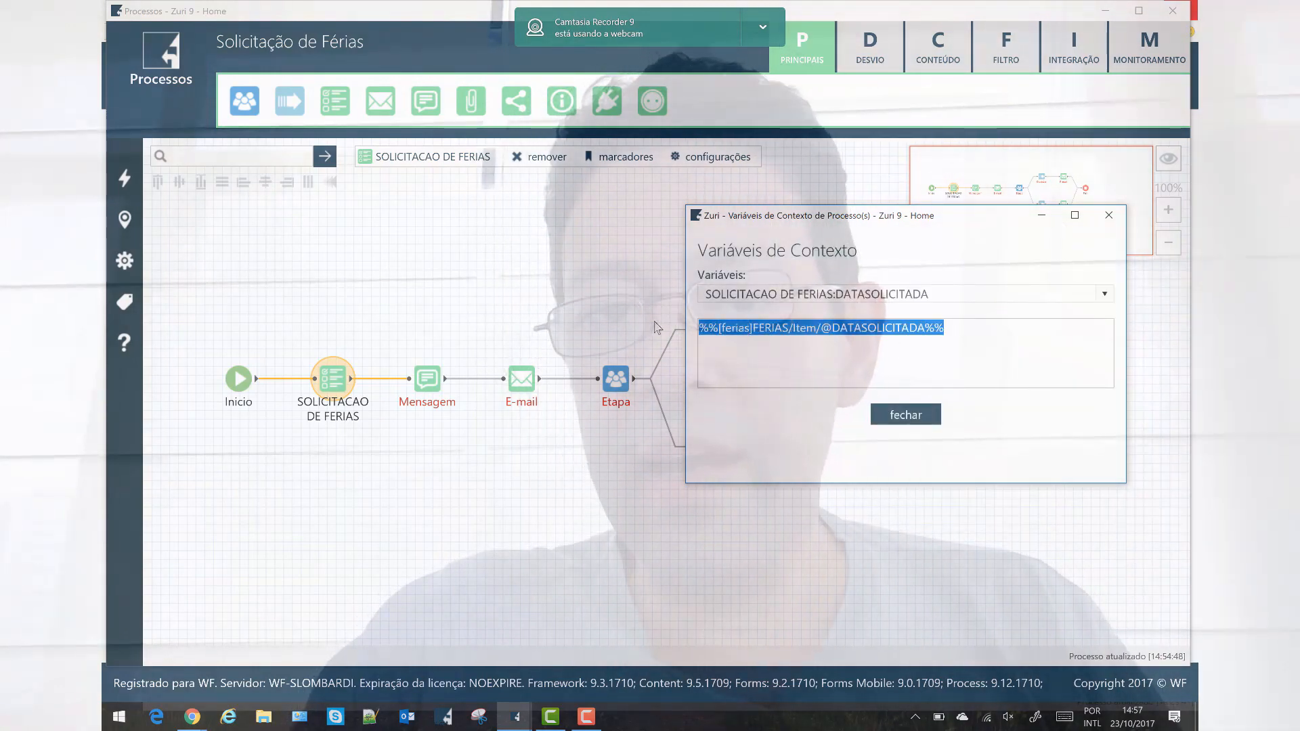
{"action": "left_click", "coordinate": [1108, 215]}
{"action": "double_click", "coordinate": [433, 376]}
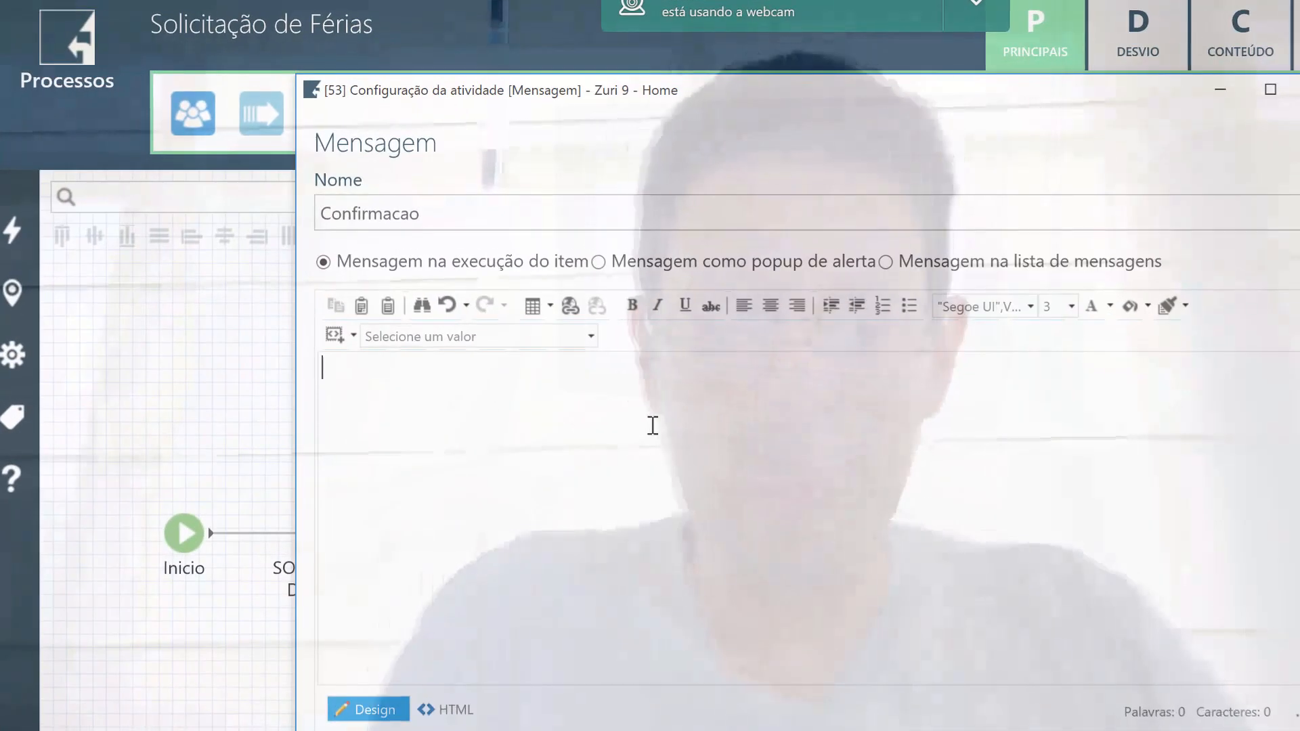
Name the message step Confirmacao, with a confirmation text ending in the DATASOLICITADA code in bold red.
{"action": "type", "text": "Con"}
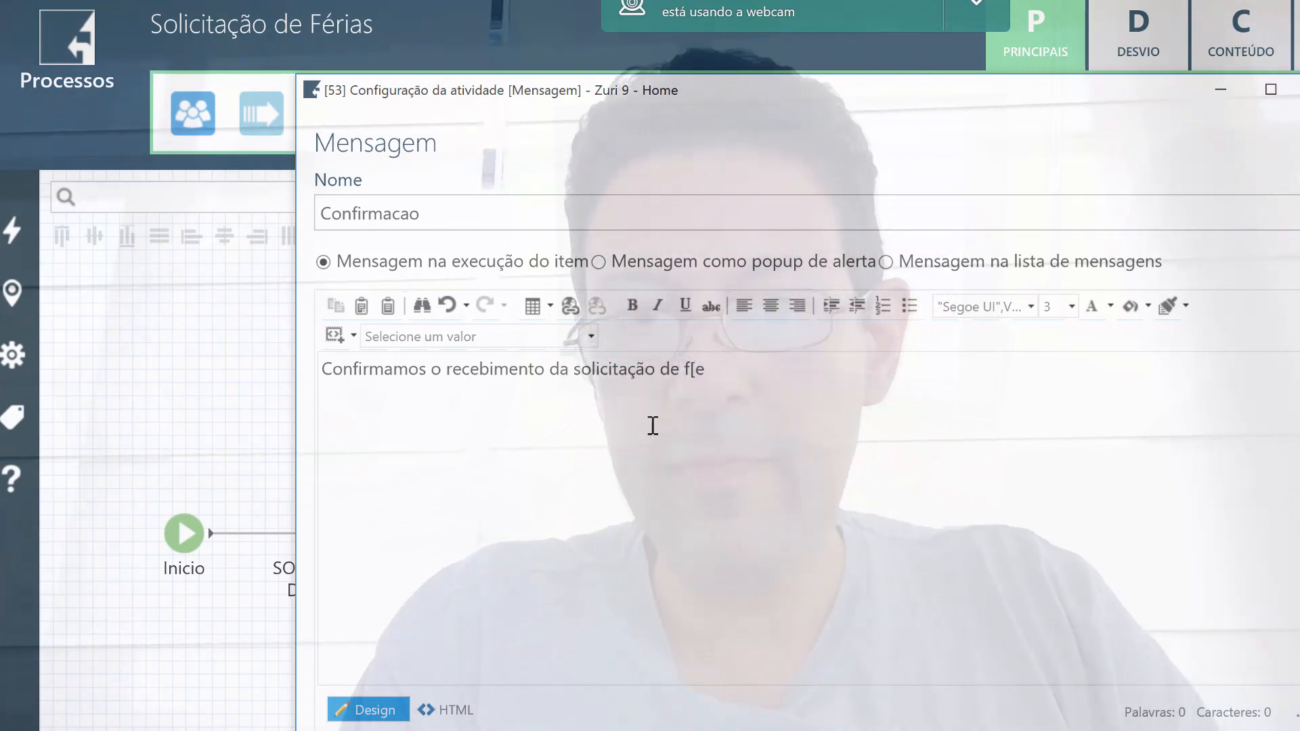
{"action": "type", "text": "ias "}
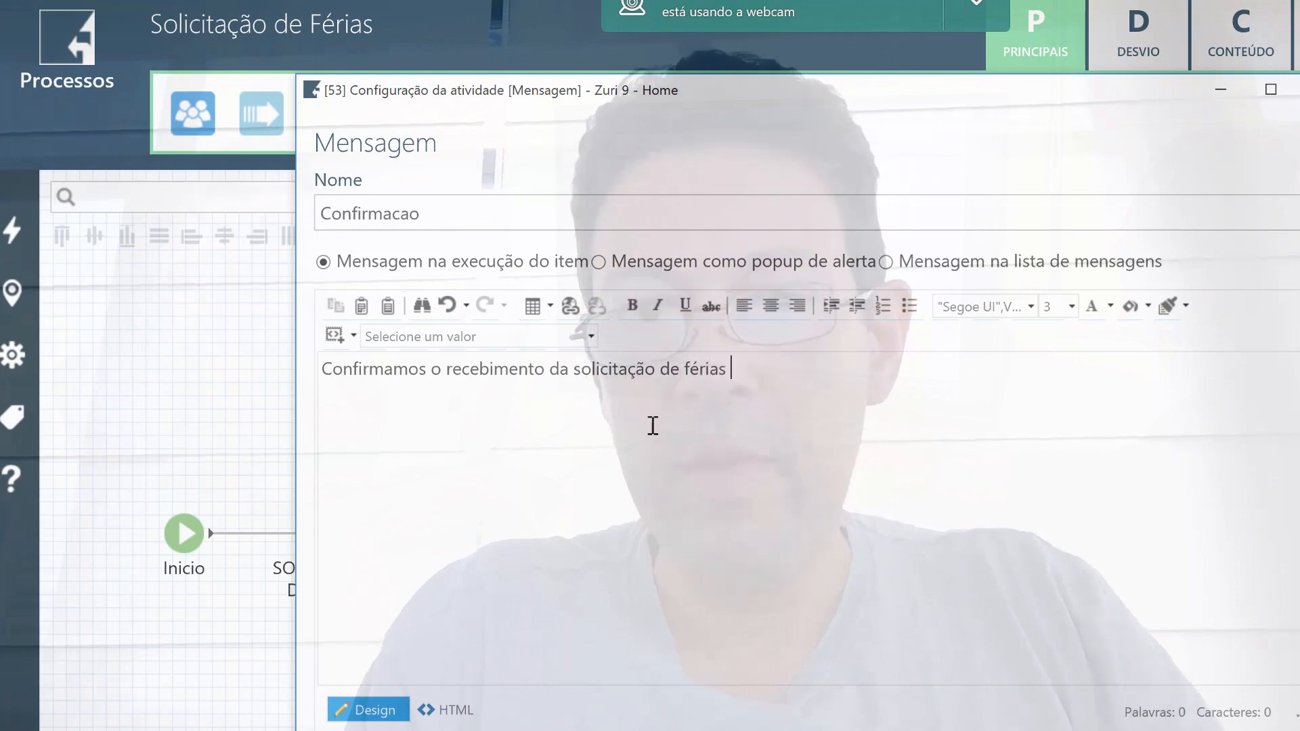
{"action": "type", "text": "para a data"}
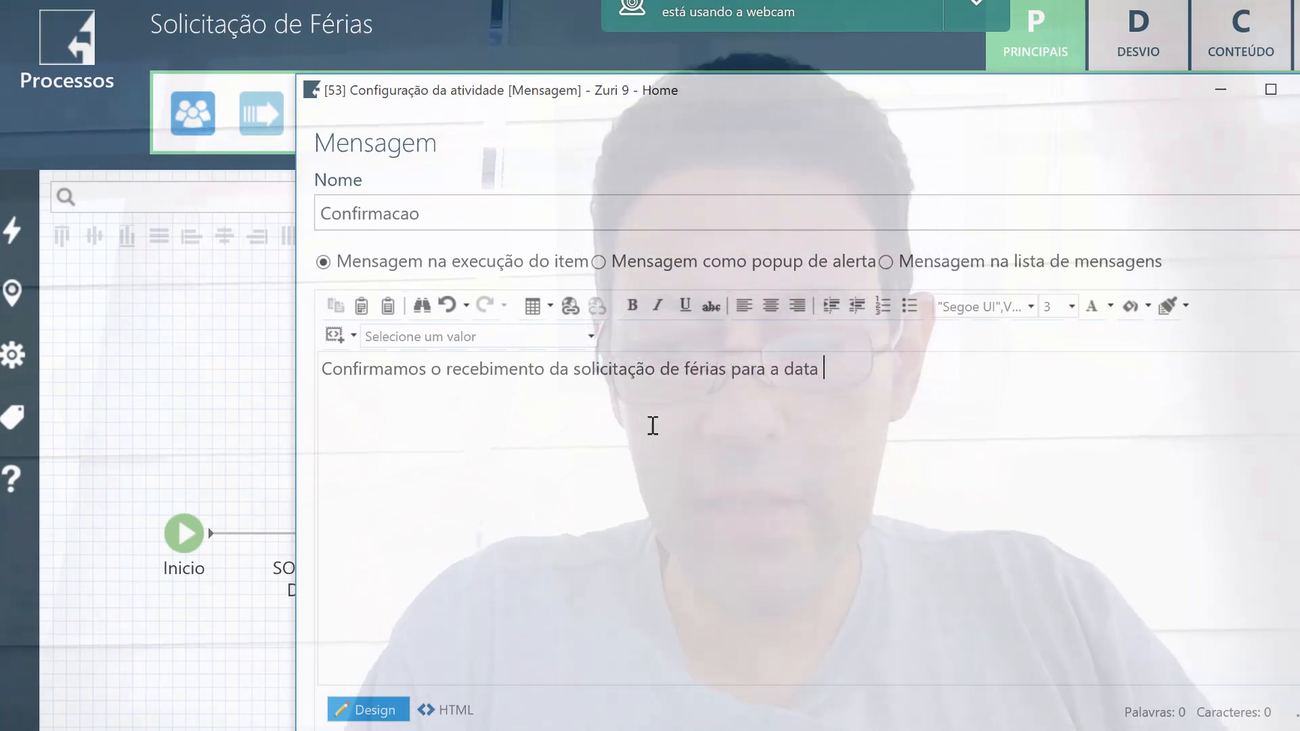
{"action": "type", "text": "%%[ferias]FERIAS/Item/@DATASOLICITADA%%"}
{"action": "type", "text": "."}
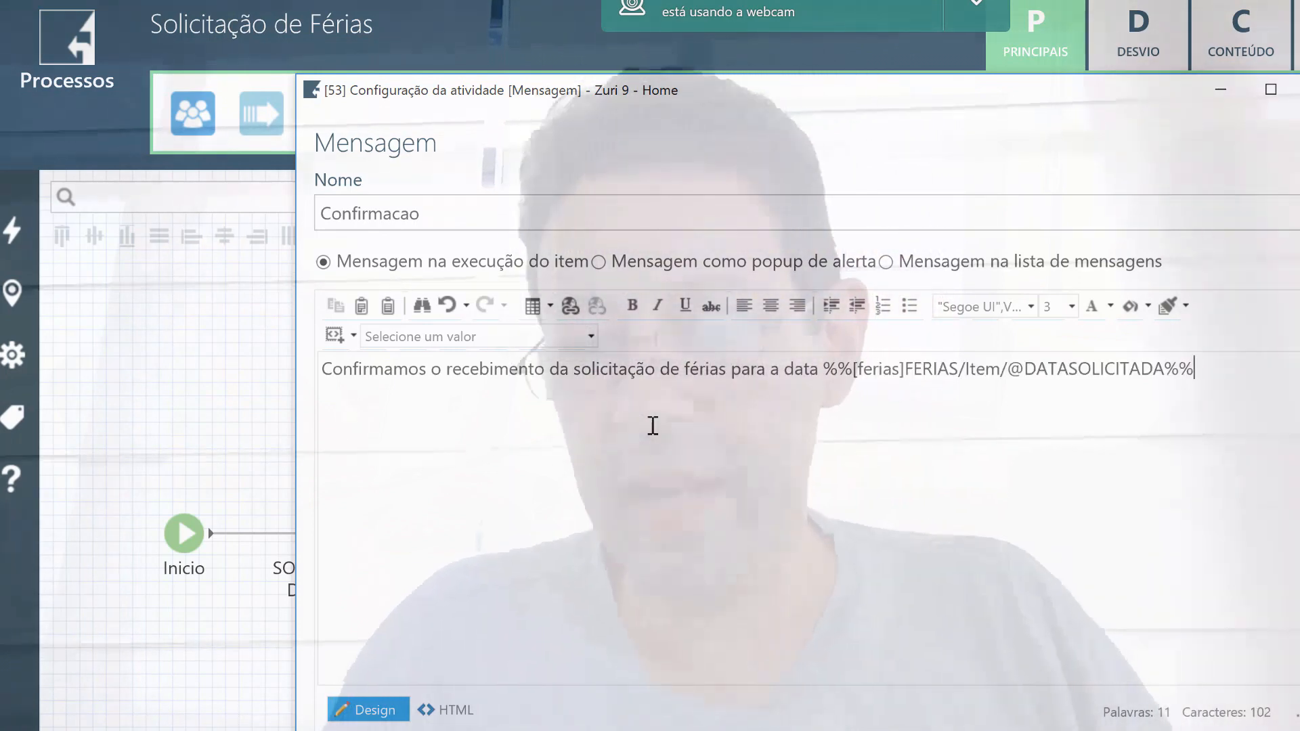
{"action": "key", "text": "shift+Left"}
{"action": "key", "text": "shift+Left"}
{"action": "key", "text": "shift+Left"}
{"action": "key", "text": "shift+Left"}
{"action": "key", "text": "shift+Left"}
{"action": "key", "text": "shift+Left"}
{"action": "key", "text": "shift+Left"}
{"action": "key", "text": "shift+Left"}
{"action": "key", "text": "shift+Left"}
{"action": "key", "text": "shift+Left"}
{"action": "key", "text": "shift+Left"}
{"action": "key", "text": "shift+Left"}
{"action": "key", "text": "shift+Left"}
{"action": "key", "text": "shift+Left"}
{"action": "key", "text": "shift+Left"}
{"action": "key", "text": "shift+Left"}
{"action": "key", "text": "shift+Left"}
{"action": "key", "text": "shift+Left"}
{"action": "key", "text": "shift+Left"}
{"action": "key", "text": "shift+Left"}
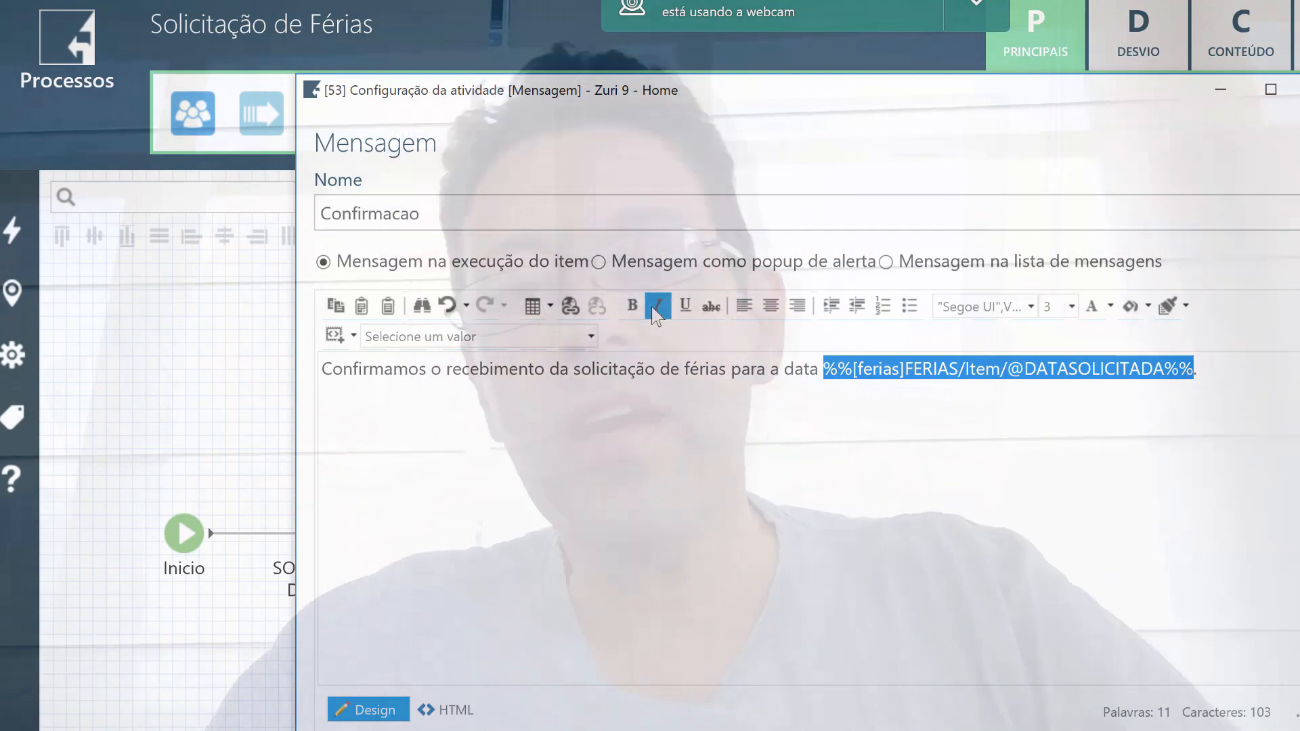
{"action": "left_click", "coordinate": [632, 306]}
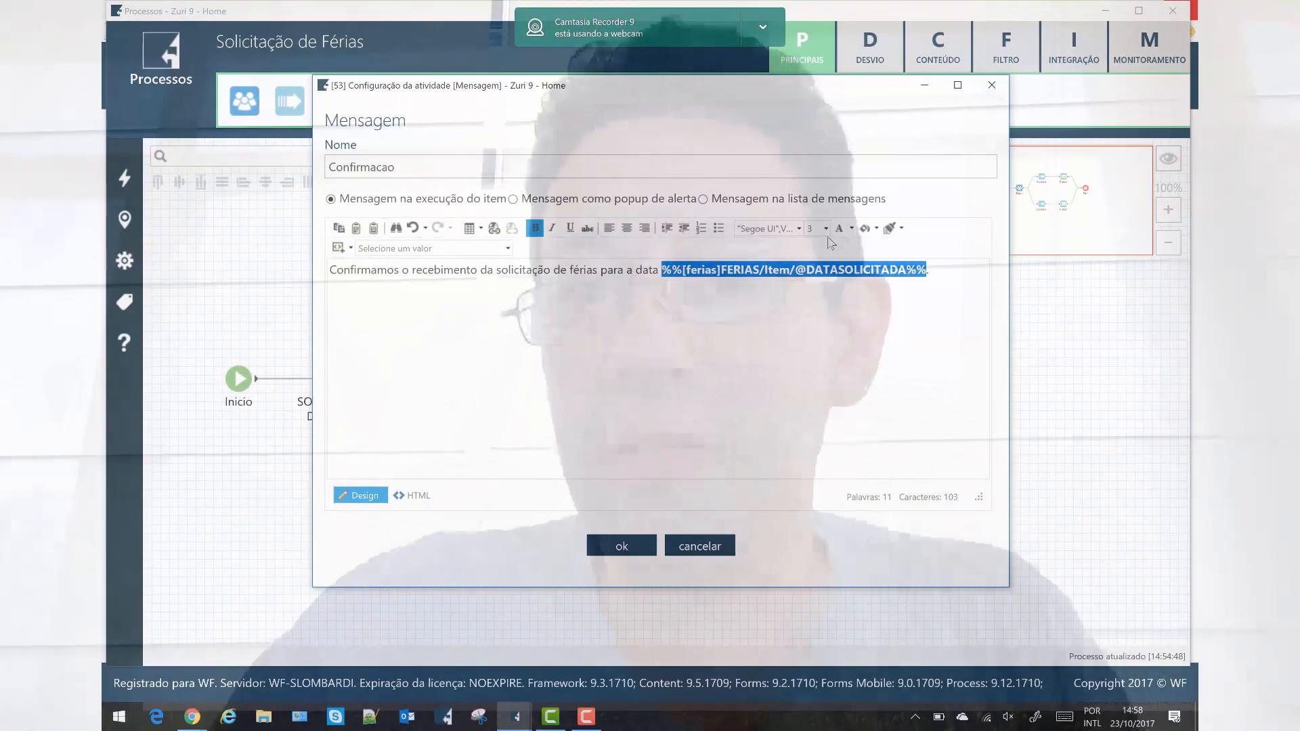
{"action": "left_click", "coordinate": [846, 231]}
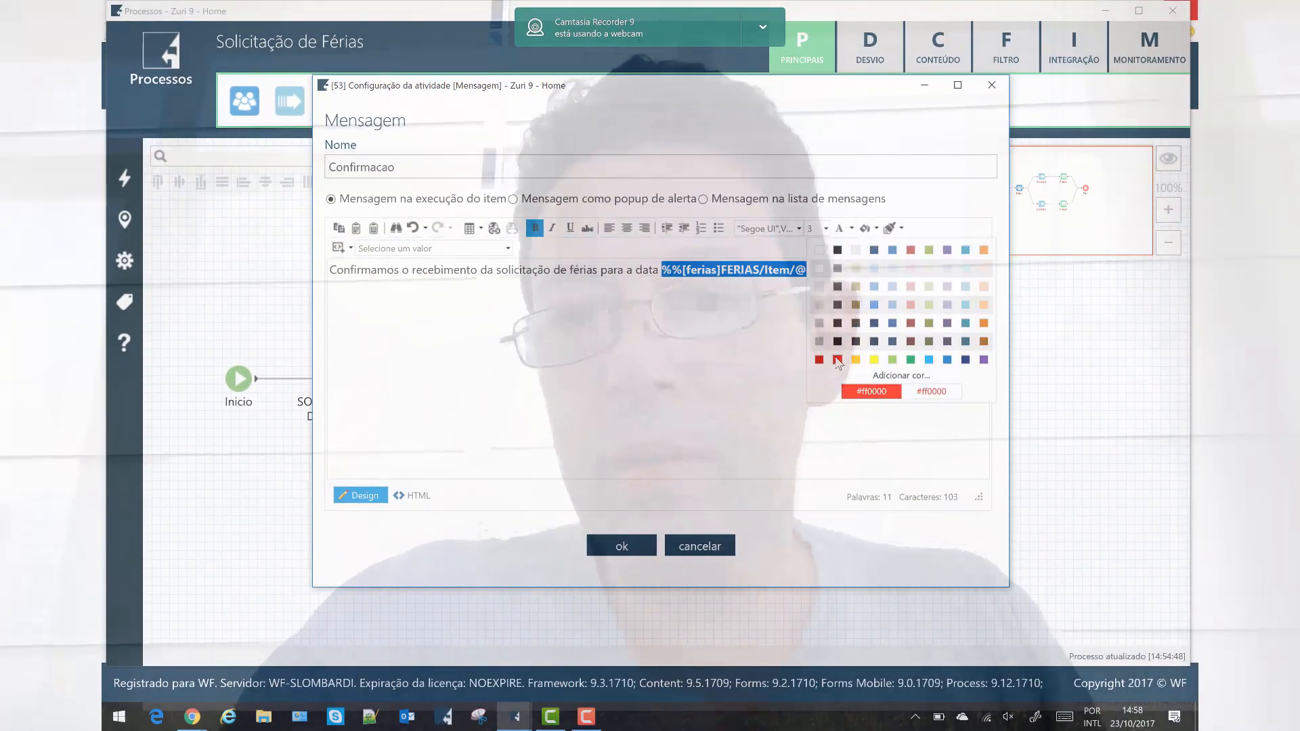
{"action": "left_click", "coordinate": [721, 356]}
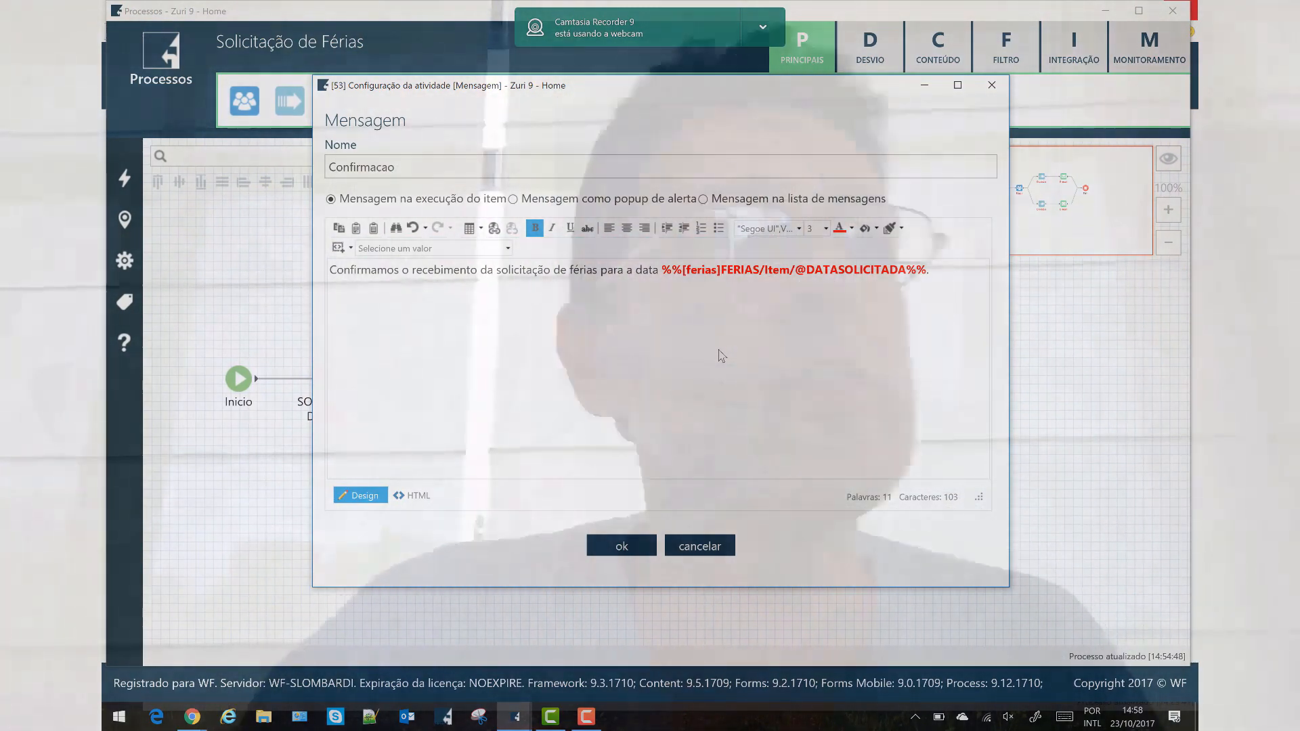
{"action": "left_click", "coordinate": [642, 550]}
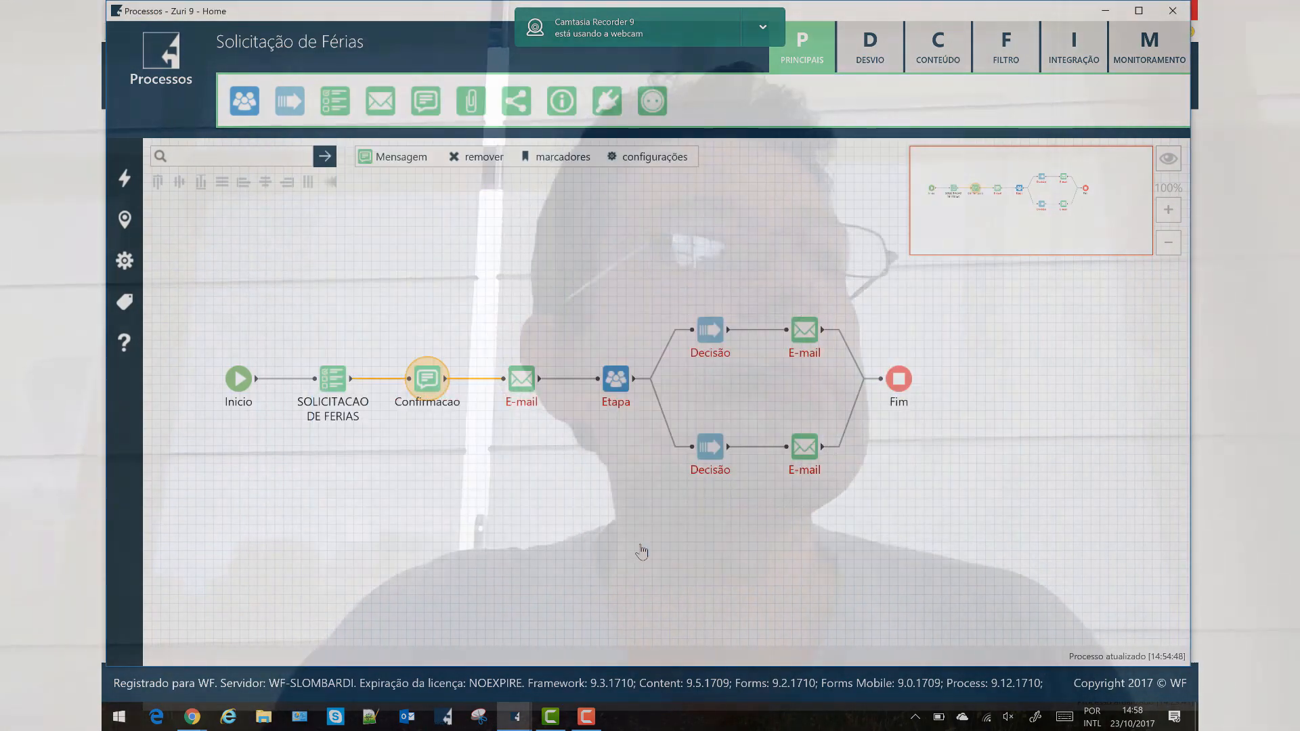
Make the e-mail step Confirmacao por e-mail to Solicitante, subject Solicitacao recebida, with the confirmation body.
{"action": "double_click", "coordinate": [425, 384]}
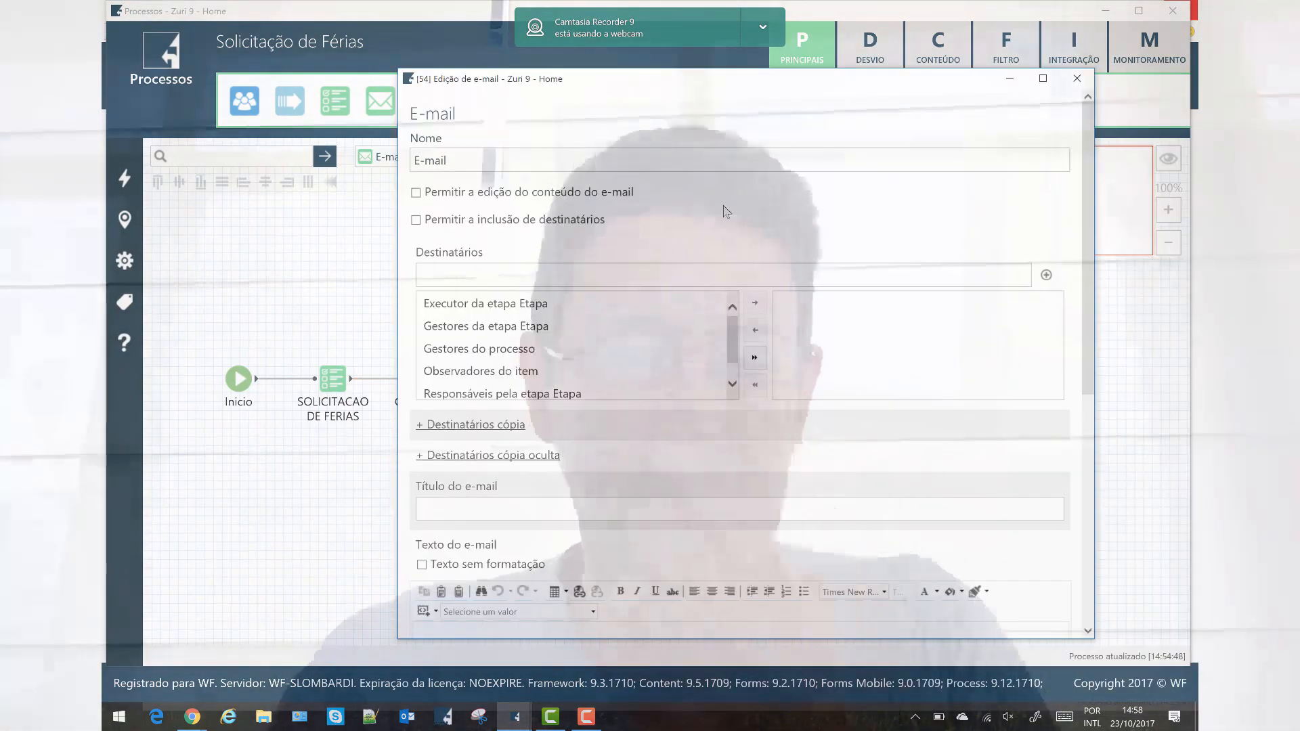
{"action": "scroll", "coordinate": [527, 323], "scroll_direction": "down", "scroll_amount": 3}
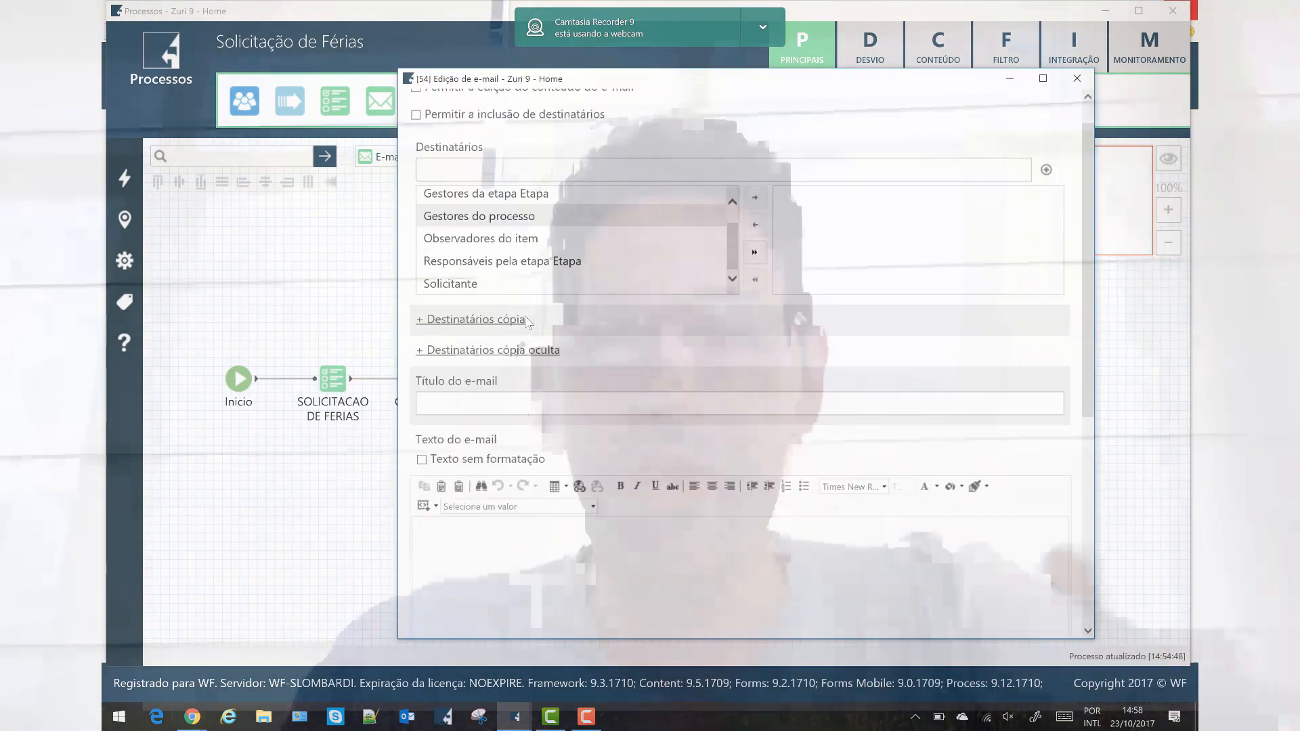
{"action": "scroll", "coordinate": [527, 323], "scroll_direction": "down", "scroll_amount": 5}
{"action": "scroll", "coordinate": [518, 314], "scroll_direction": "up", "scroll_amount": 8}
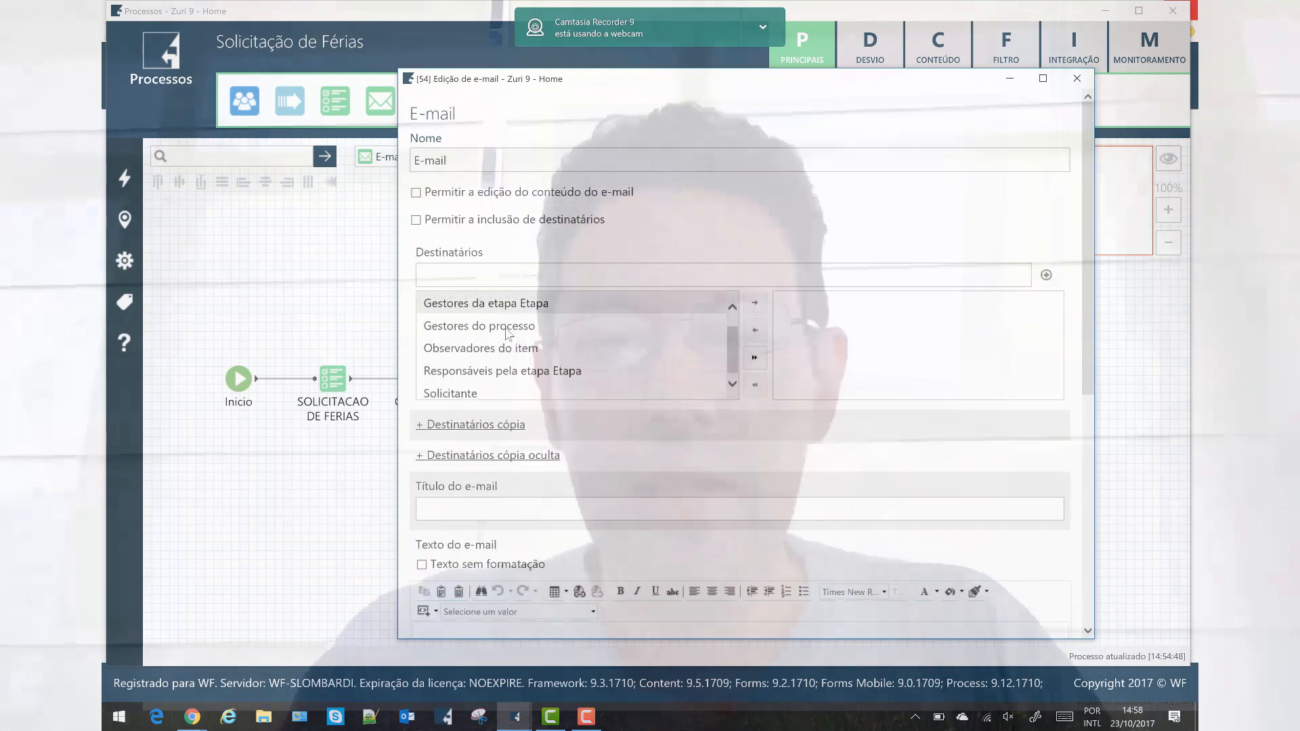
{"action": "left_click", "coordinate": [473, 390]}
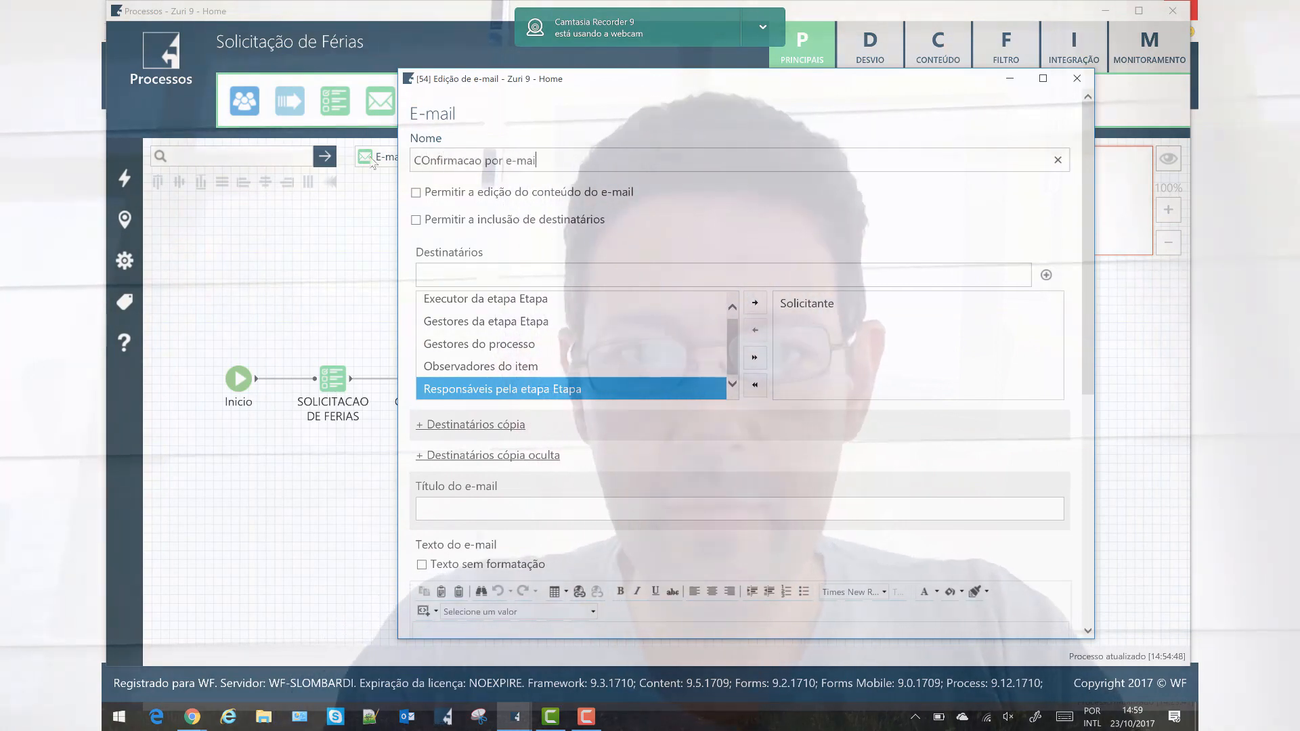
{"action": "scroll", "coordinate": [579, 464], "scroll_direction": "down", "scroll_amount": 3}
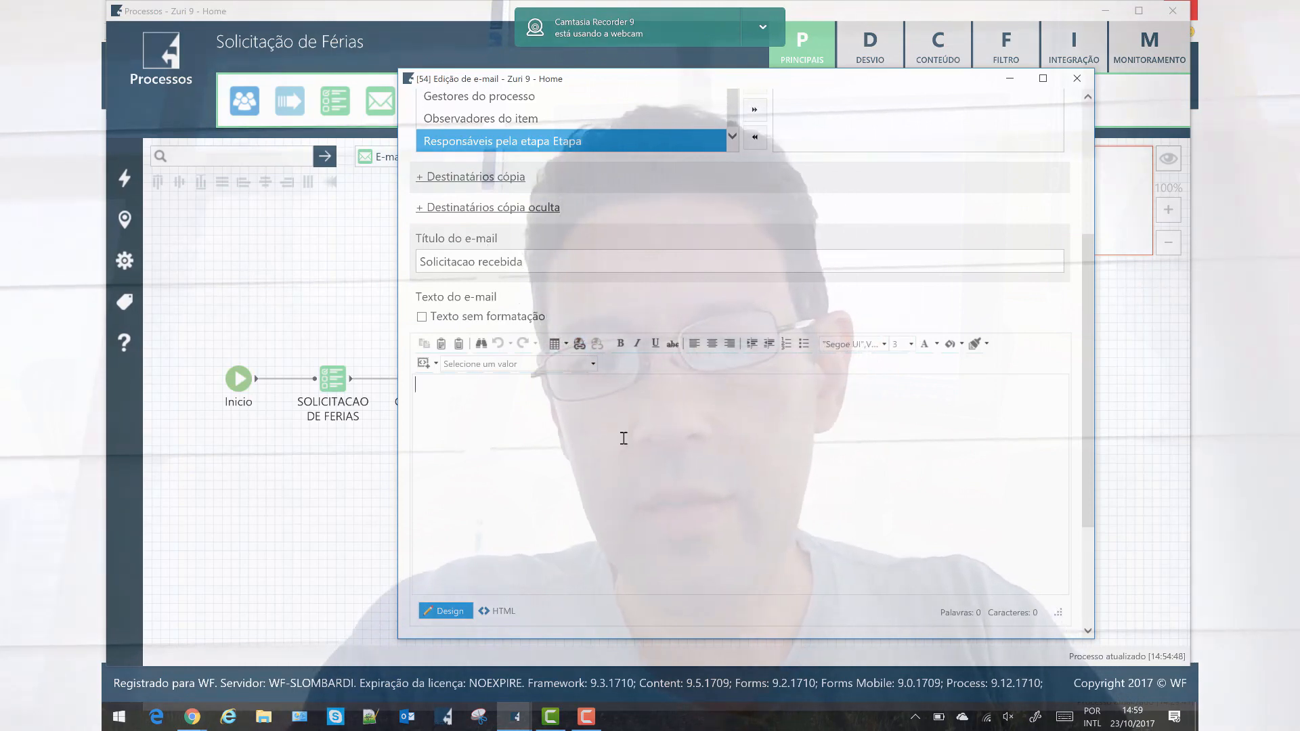
{"action": "type", "text": "Confirmamos o recebimento da solicitação de férias para a data %%[ferias]FERIAS/Item/@DATASOLICITADA%%."}
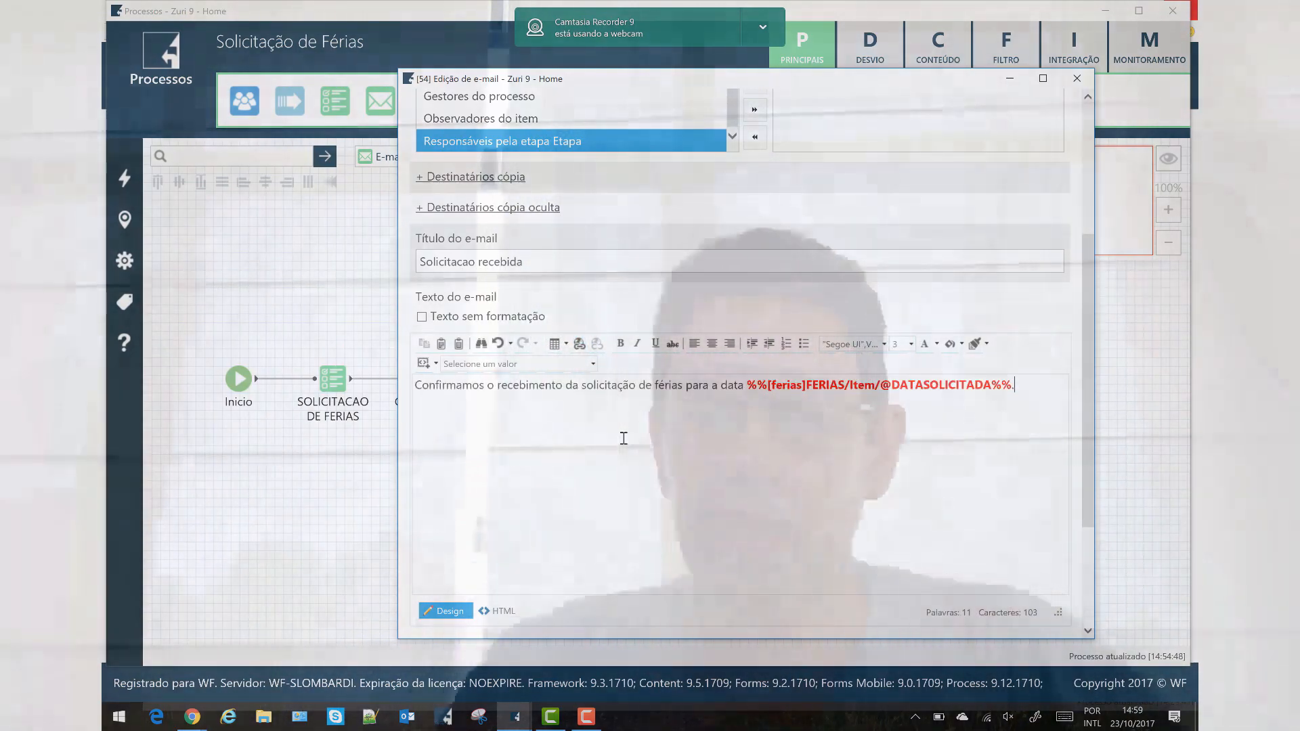
{"action": "scroll", "coordinate": [677, 461], "scroll_direction": "down", "scroll_amount": 3}
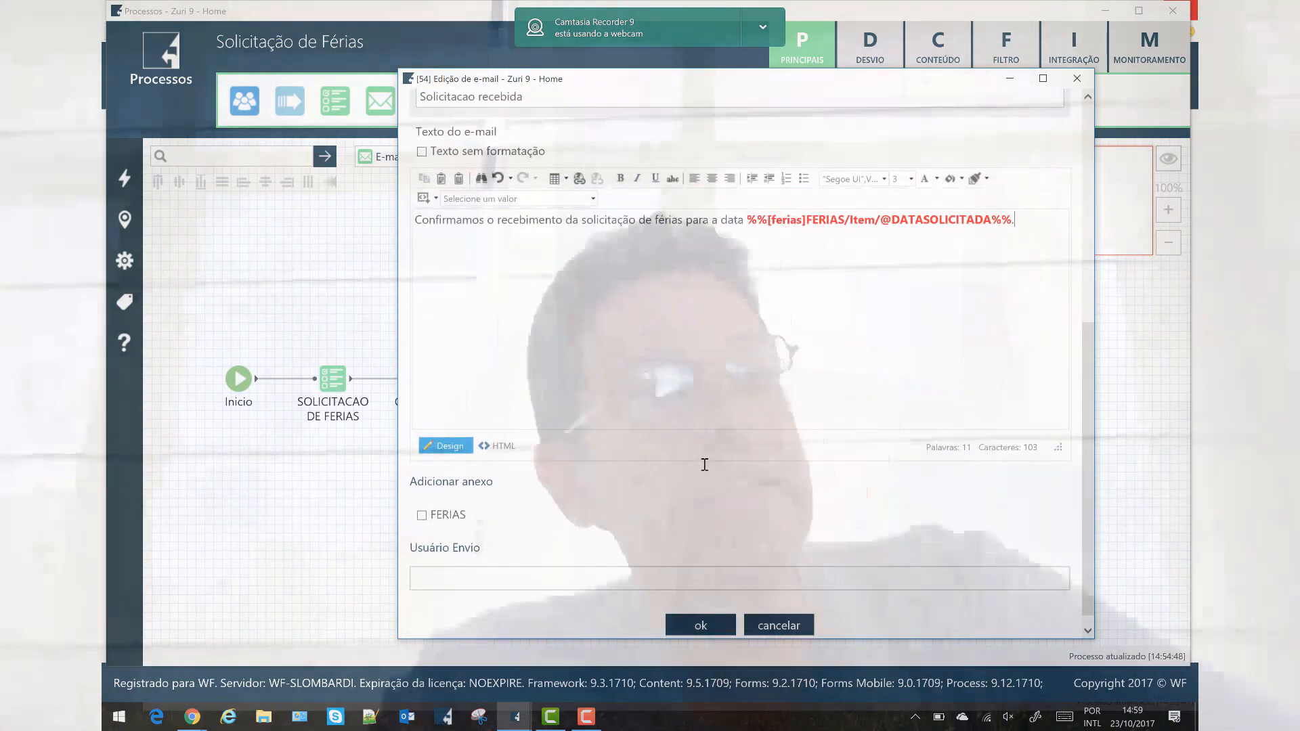
{"action": "scroll", "coordinate": [653, 450], "scroll_direction": "up", "scroll_amount": 3}
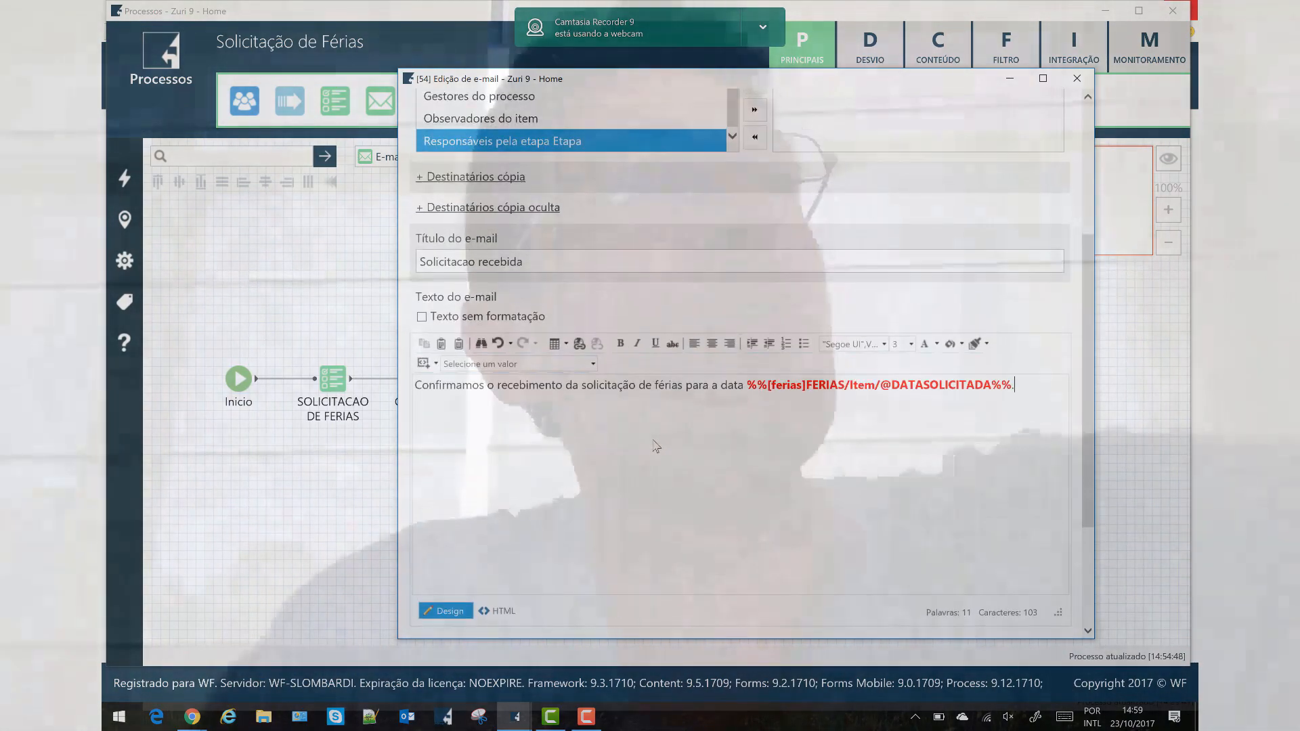
{"action": "scroll", "coordinate": [704, 467], "scroll_direction": "down", "scroll_amount": 3}
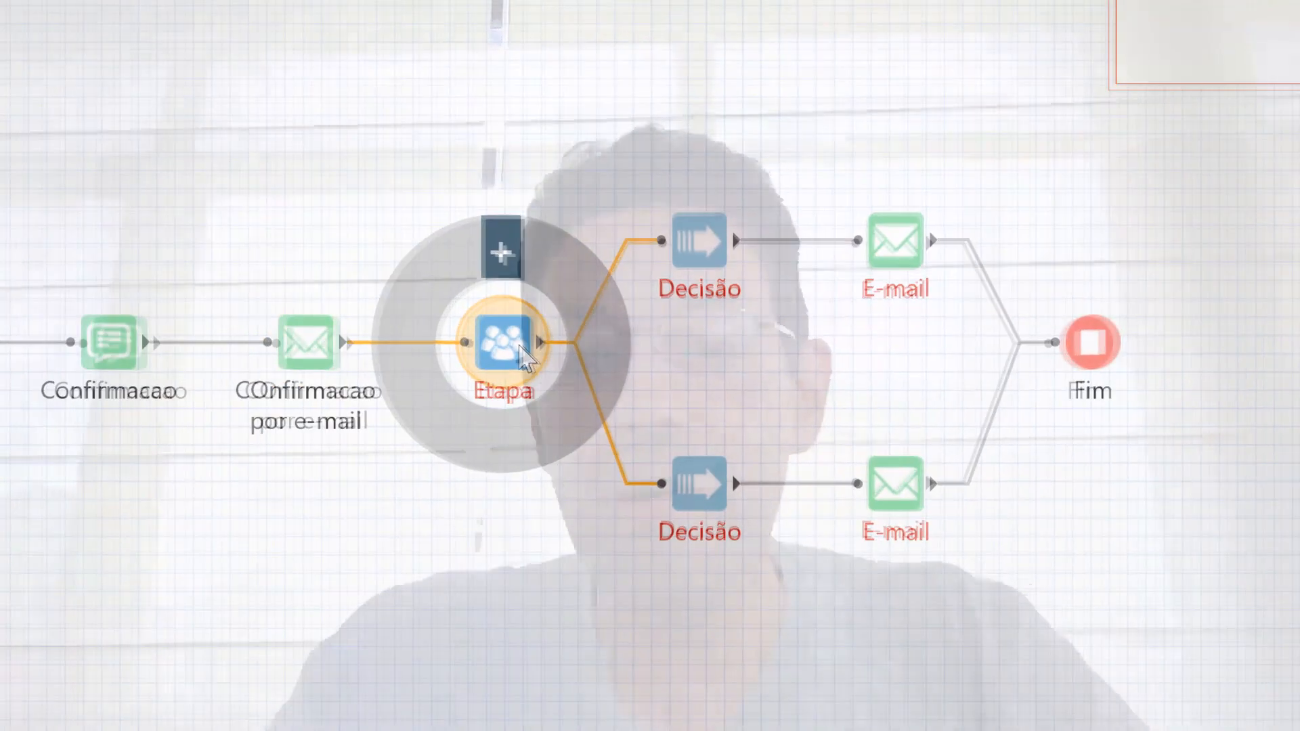
Name the new step Analise and assign it to the Gerentes [Processos] group.
{"action": "left_click", "coordinate": [602, 374]}
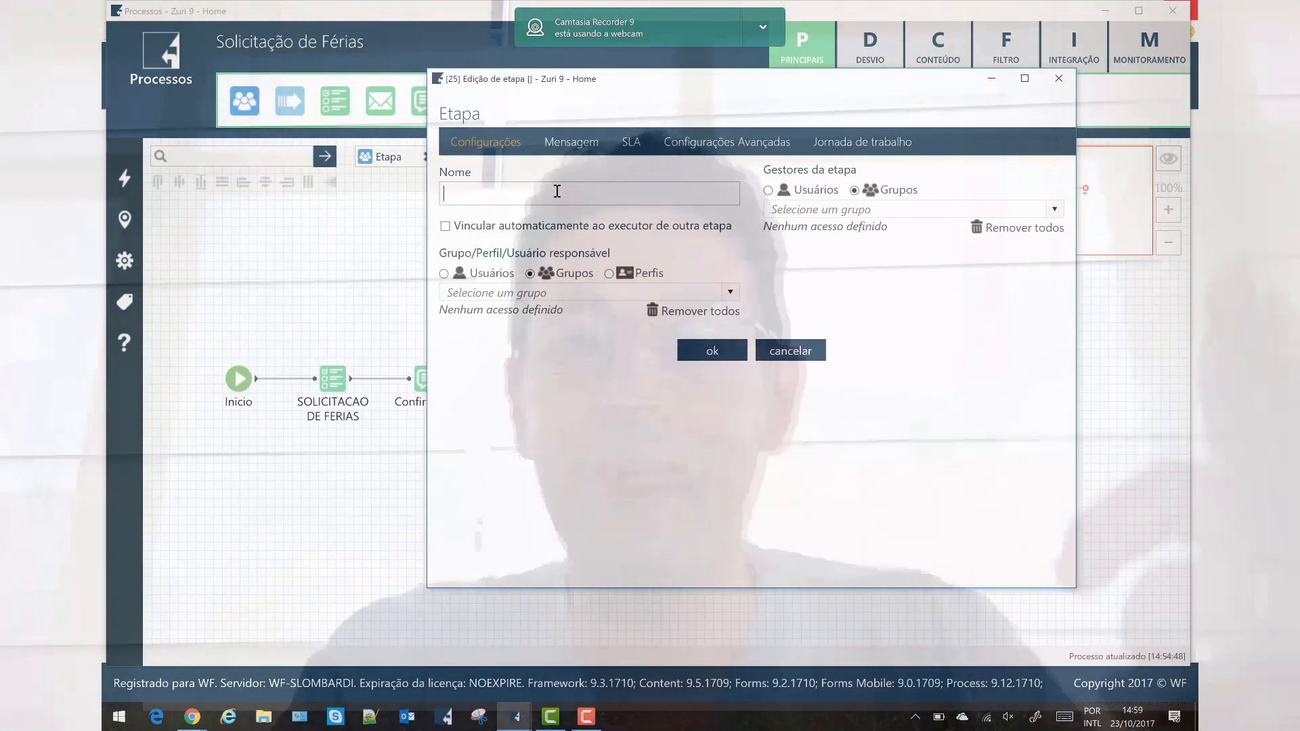
{"action": "left_click", "coordinate": [556, 192]}
{"action": "type", "text": "Analise"}
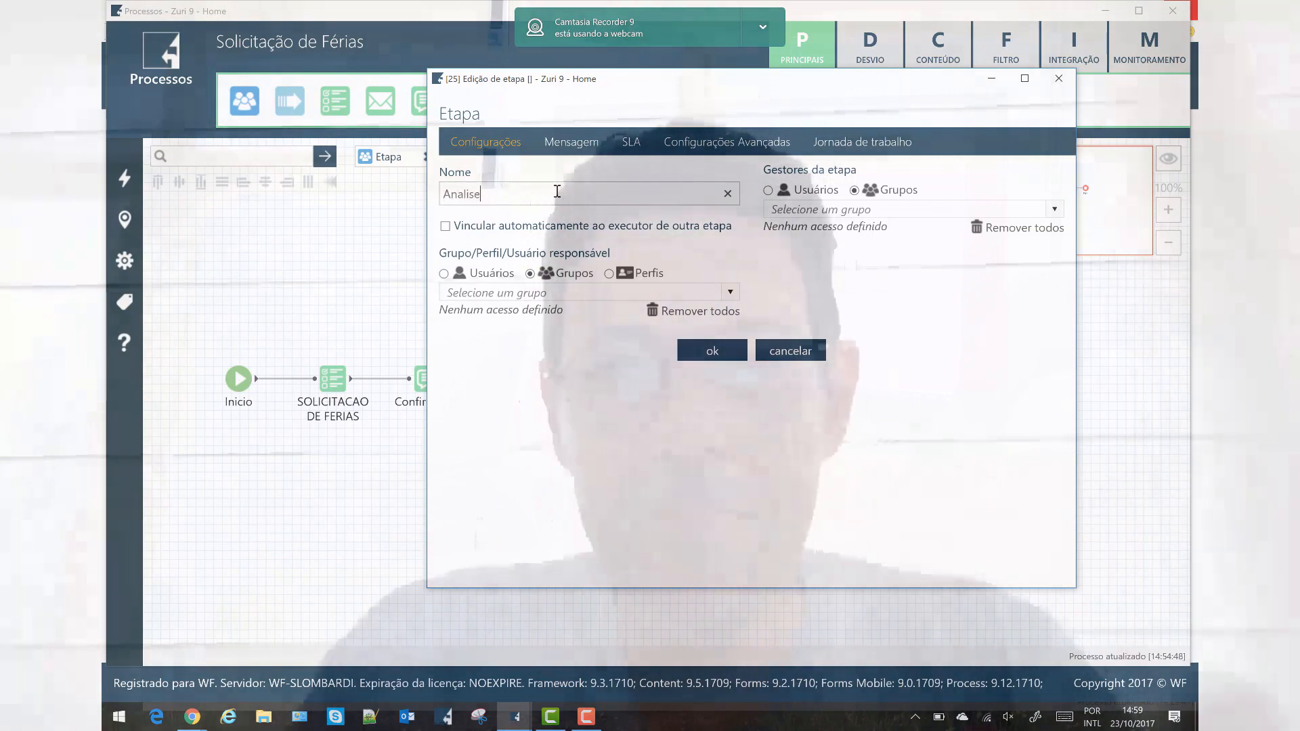
{"action": "left_click", "coordinate": [727, 295]}
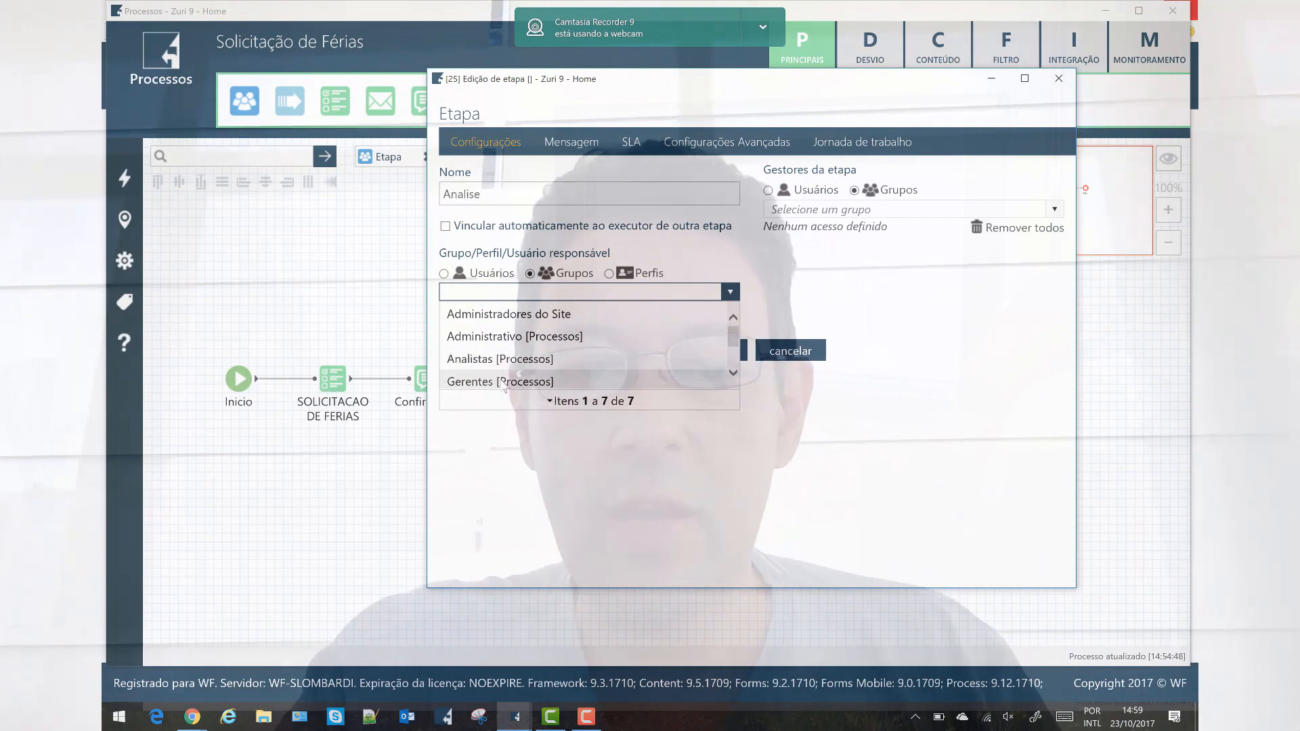
{"action": "left_click", "coordinate": [504, 380]}
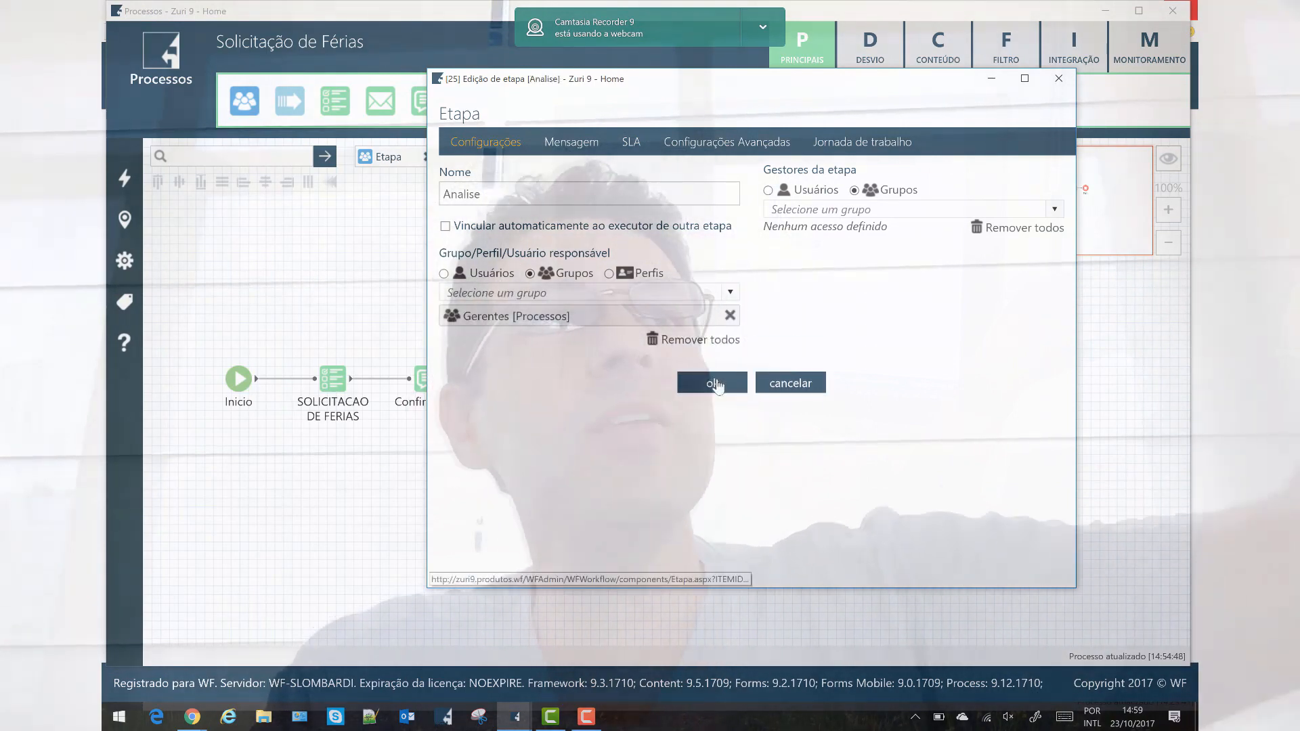
{"action": "left_click", "coordinate": [716, 384]}
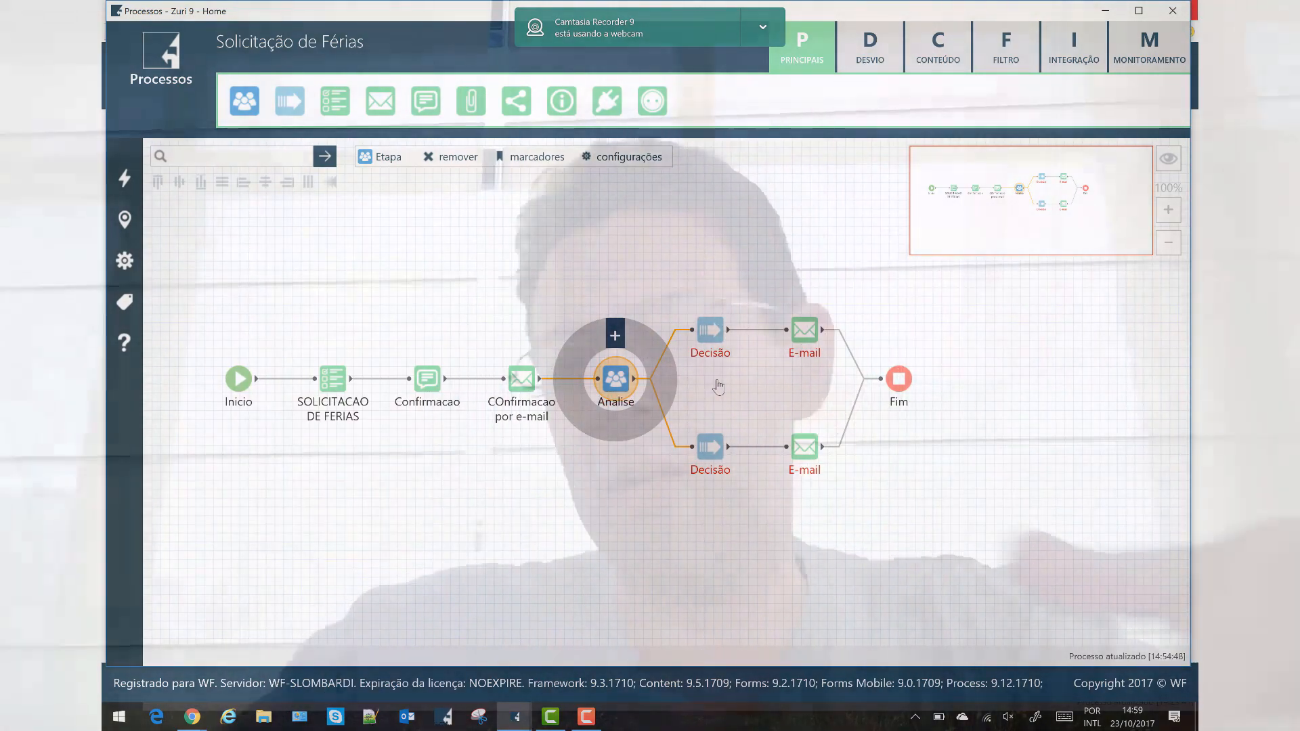
Name the upper decision Aprovar and the lower decision Reprovar.
{"action": "left_click", "coordinate": [710, 330]}
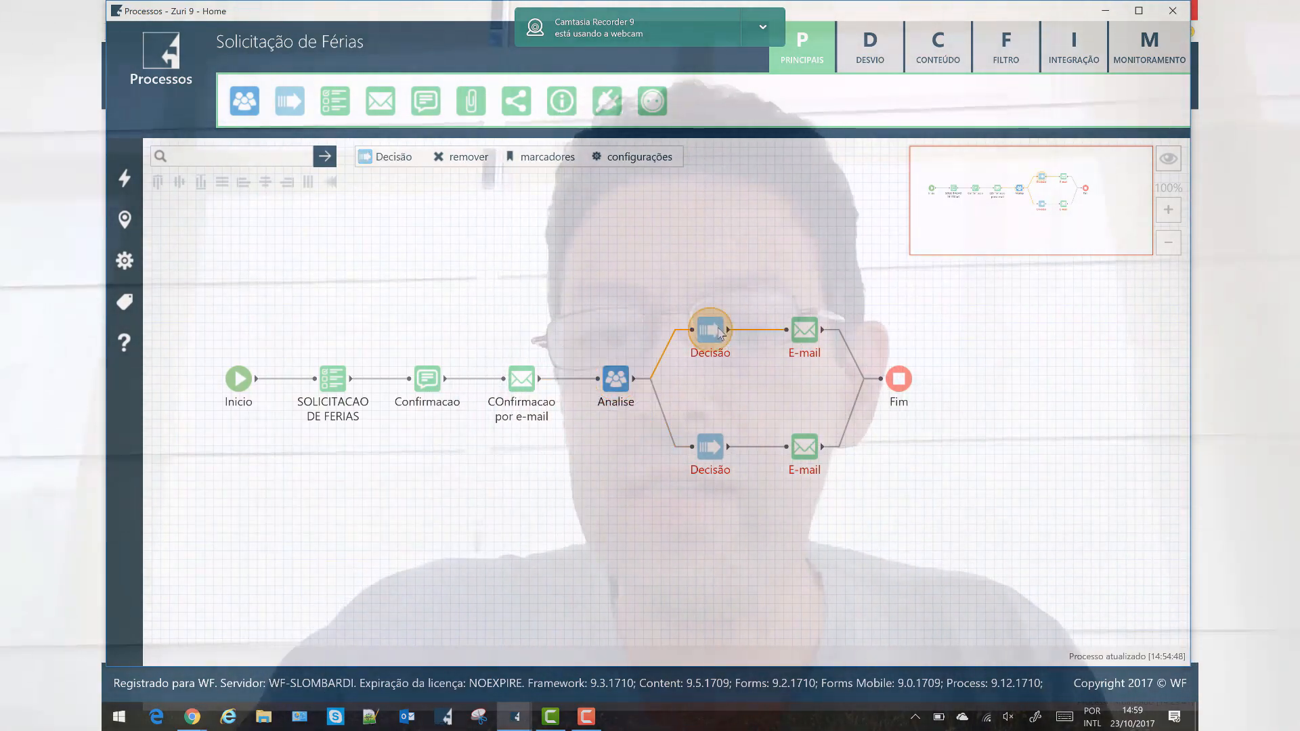
{"action": "double_click", "coordinate": [721, 332]}
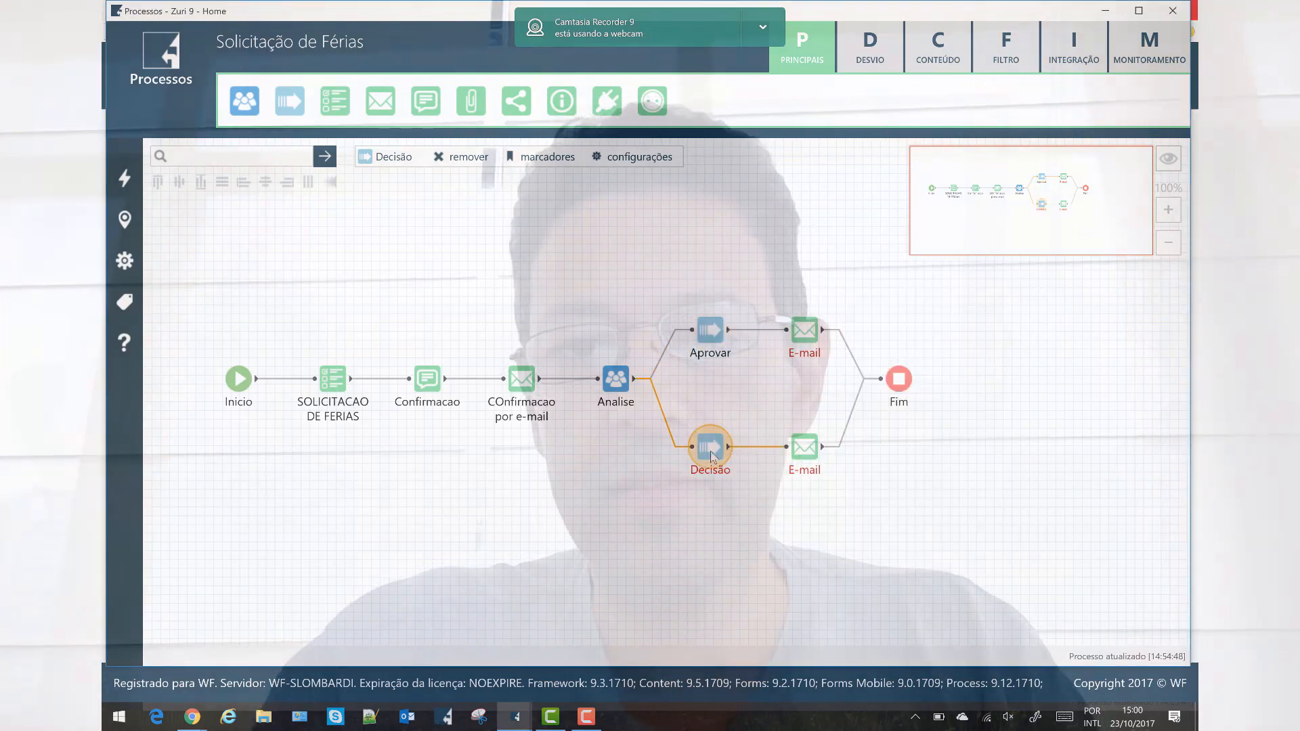
{"action": "double_click", "coordinate": [710, 450]}
{"action": "double_click", "coordinate": [740, 301]}
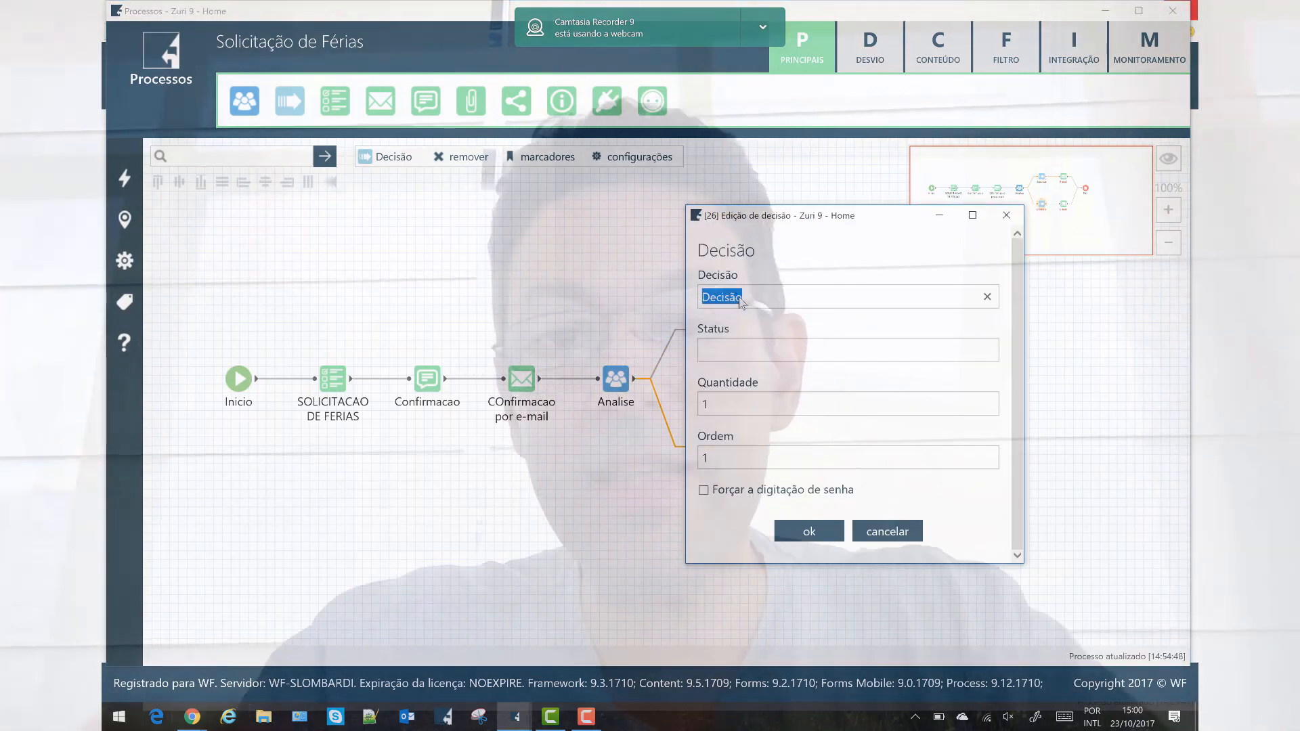
{"action": "type", "text": "Reprovar"}
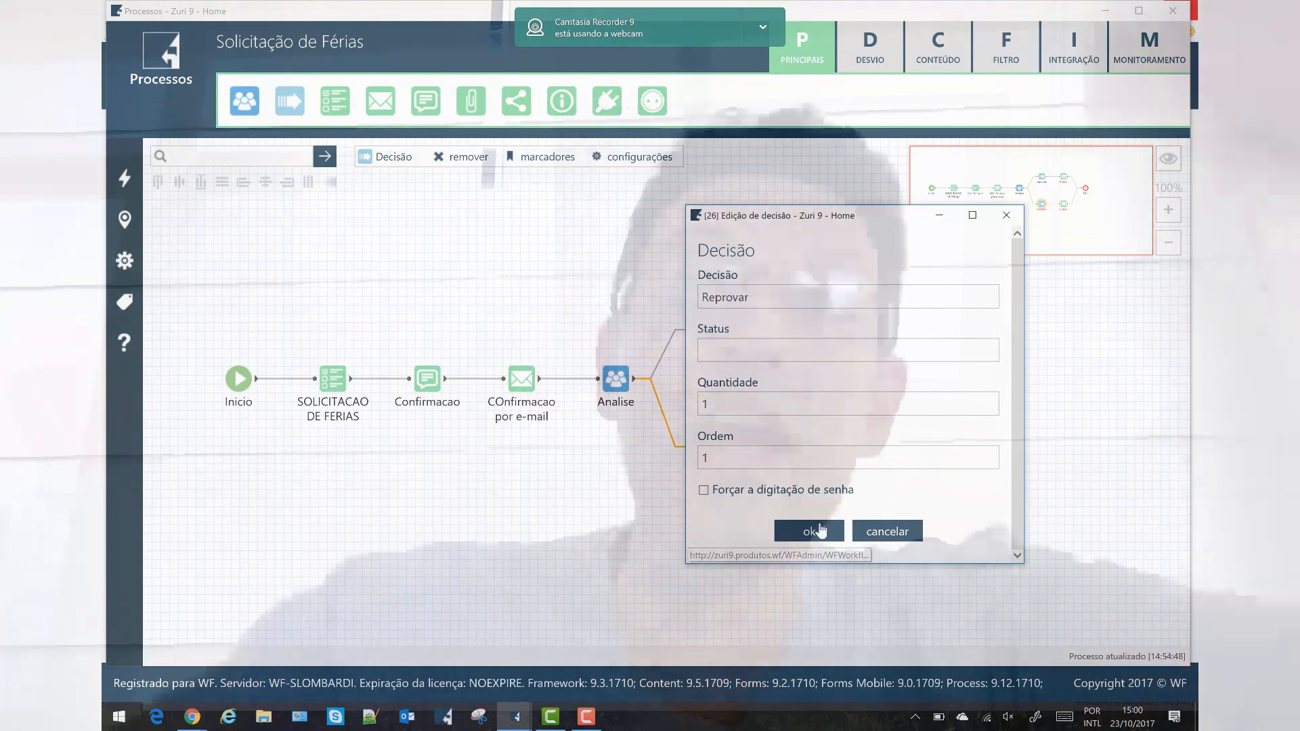
{"action": "left_click", "coordinate": [820, 530]}
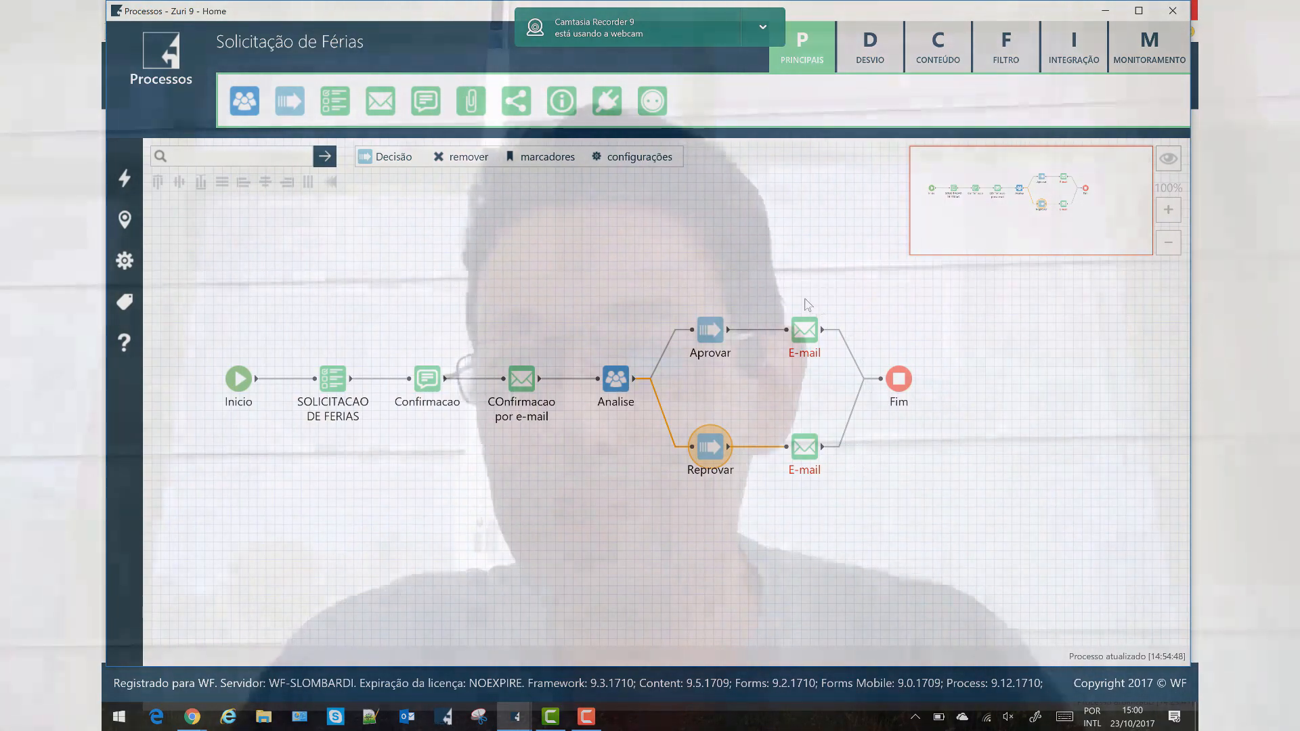
{"action": "left_click", "coordinate": [814, 330]}
{"action": "double_click", "coordinate": [814, 330]}
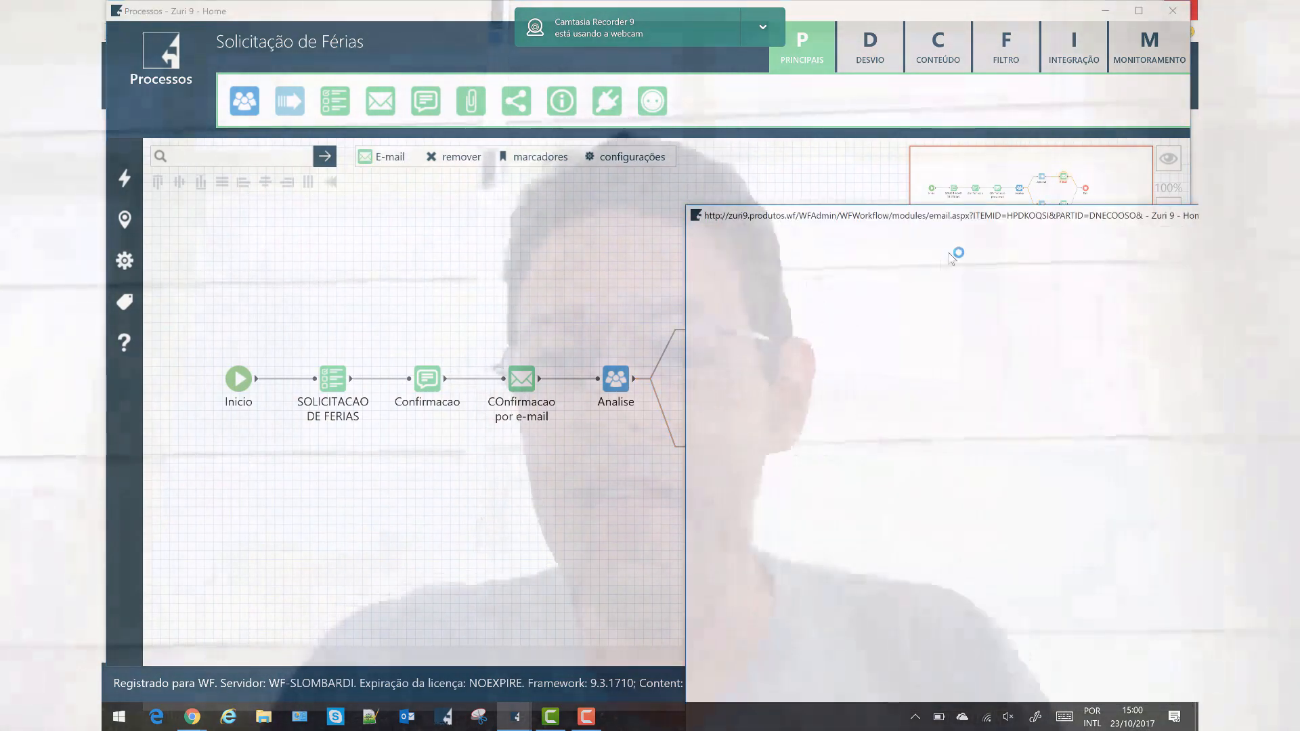
Name the approval e-mail Confirma aprovacao and send it to the Solicitante plus one typed address.
{"action": "left_click", "coordinate": [998, 202]}
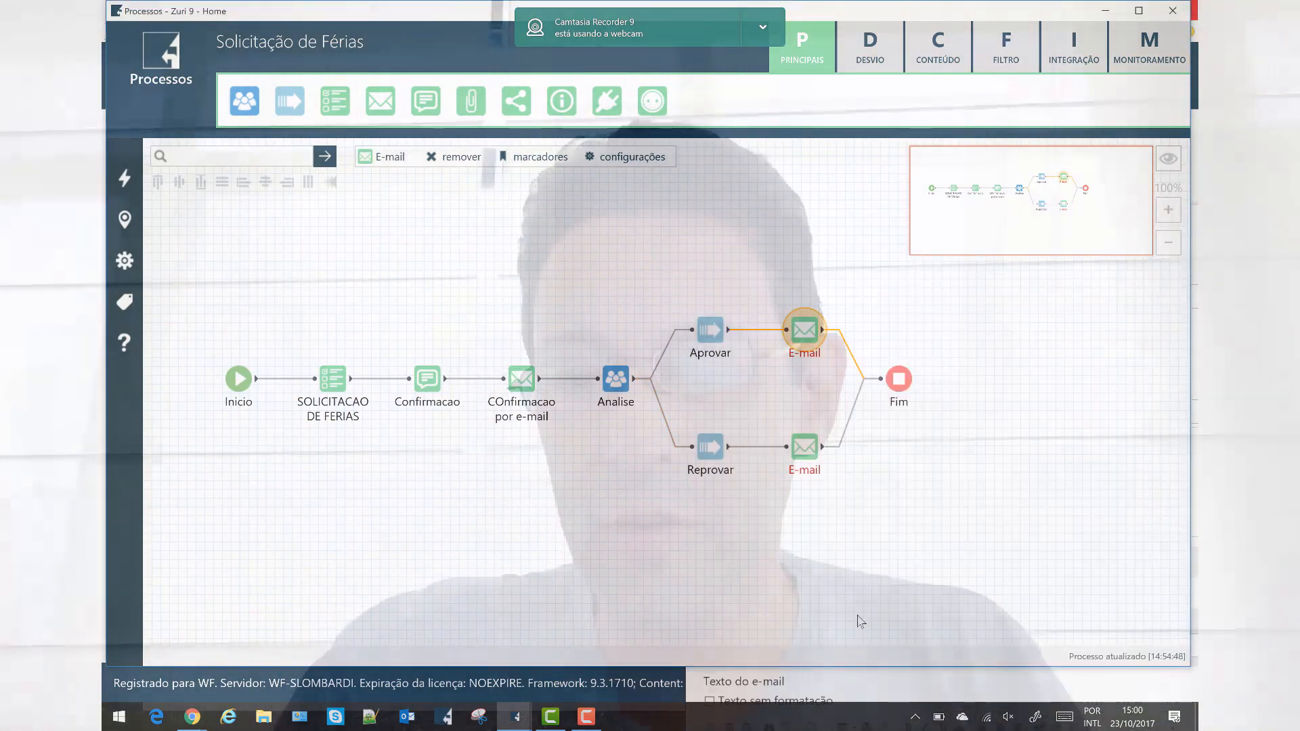
{"action": "left_click", "coordinate": [857, 696]}
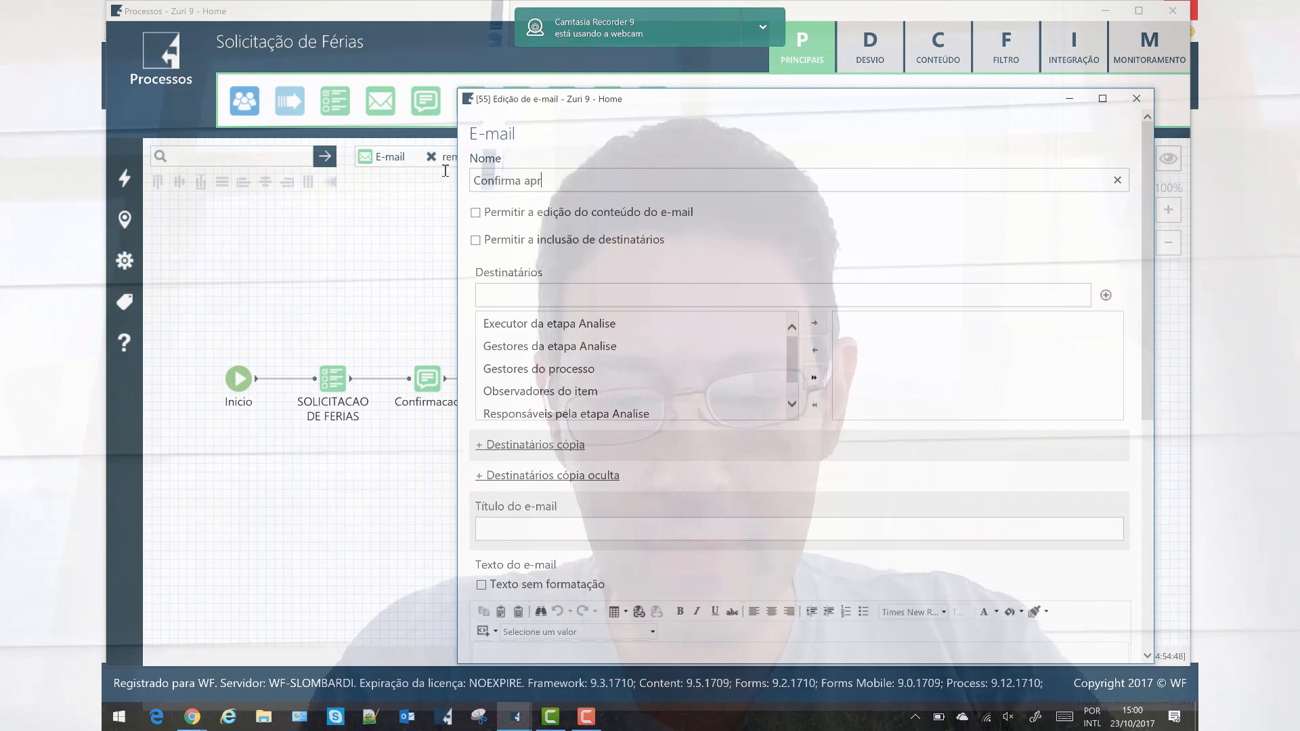
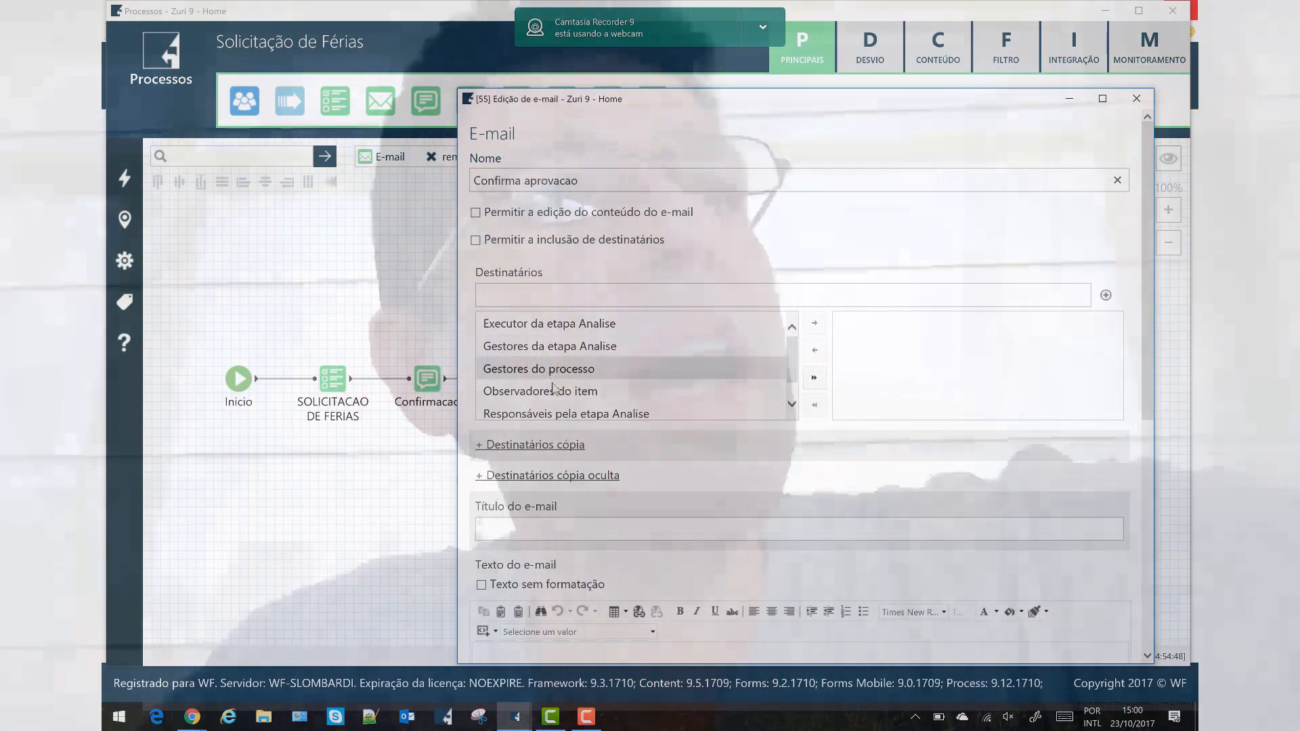
{"action": "scroll", "coordinate": [575, 383], "scroll_direction": "down", "scroll_amount": 6}
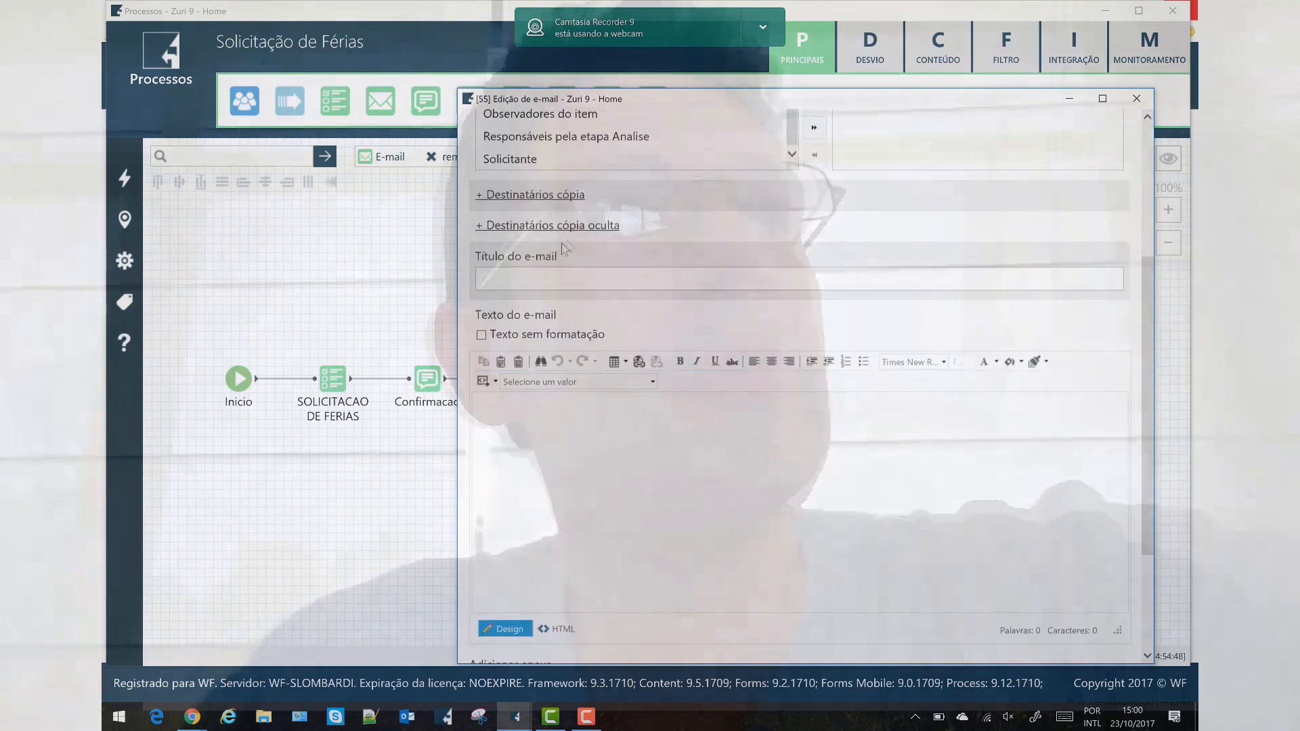
{"action": "left_click", "coordinate": [535, 161]}
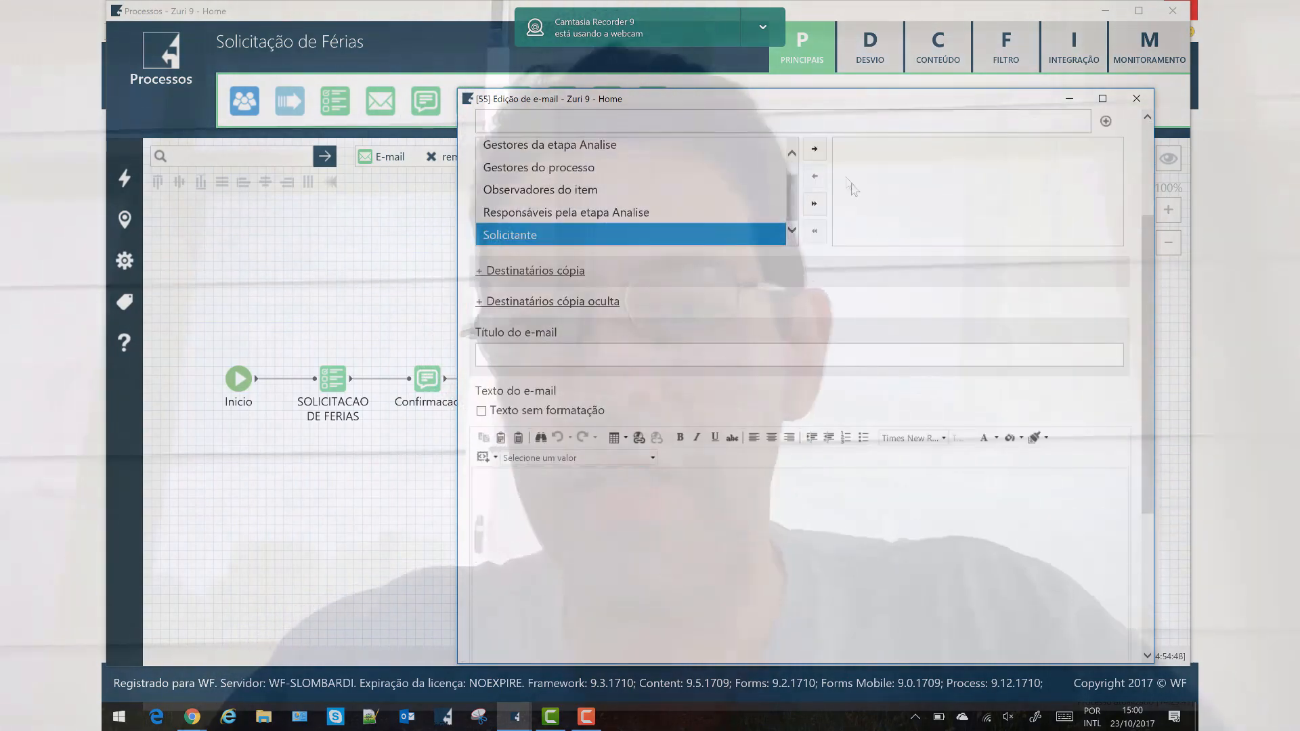
{"action": "left_click", "coordinate": [814, 149]}
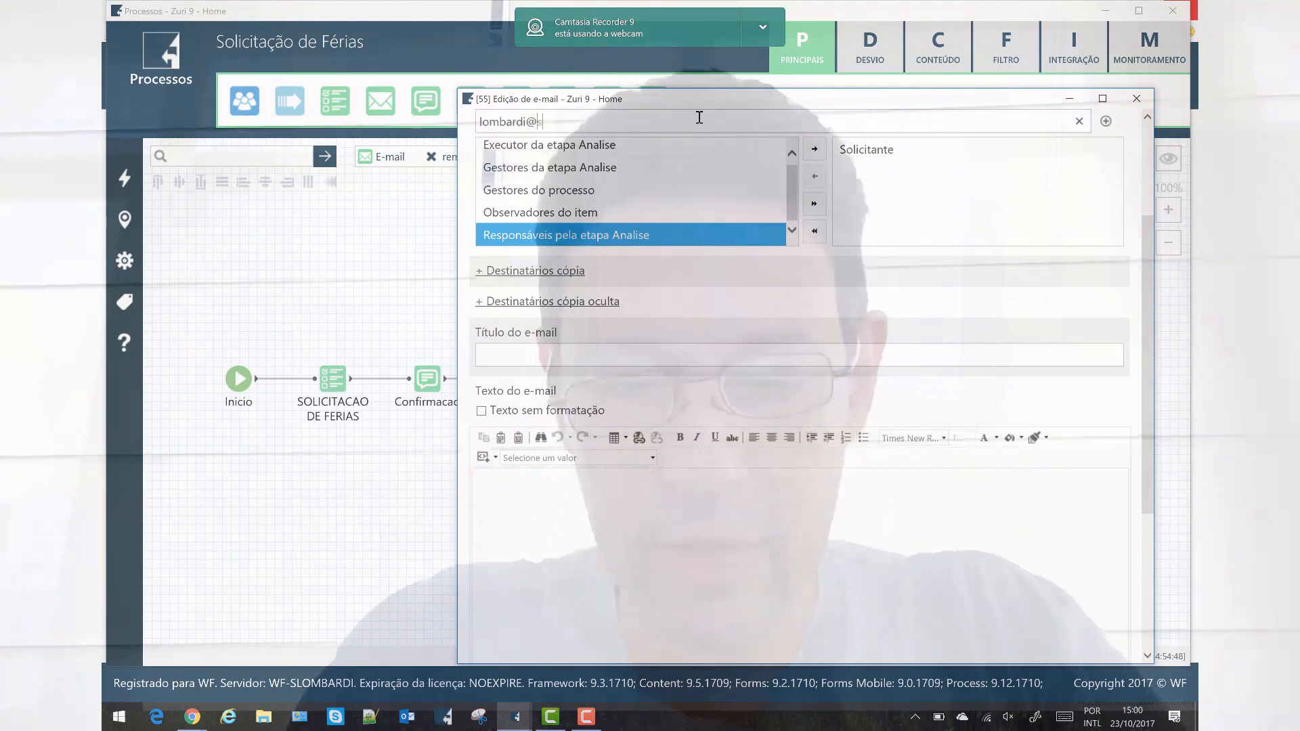
{"action": "type", "text": ".wf"}
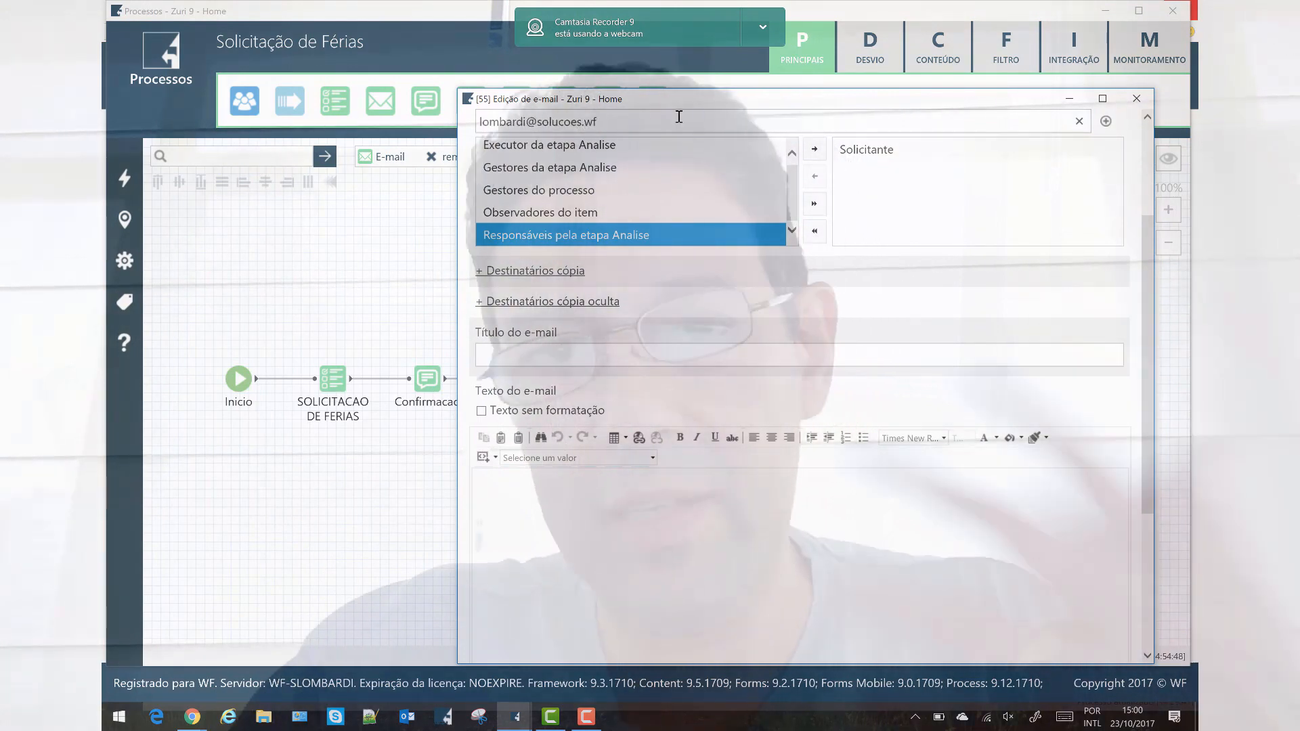
{"action": "left_click", "coordinate": [1106, 122]}
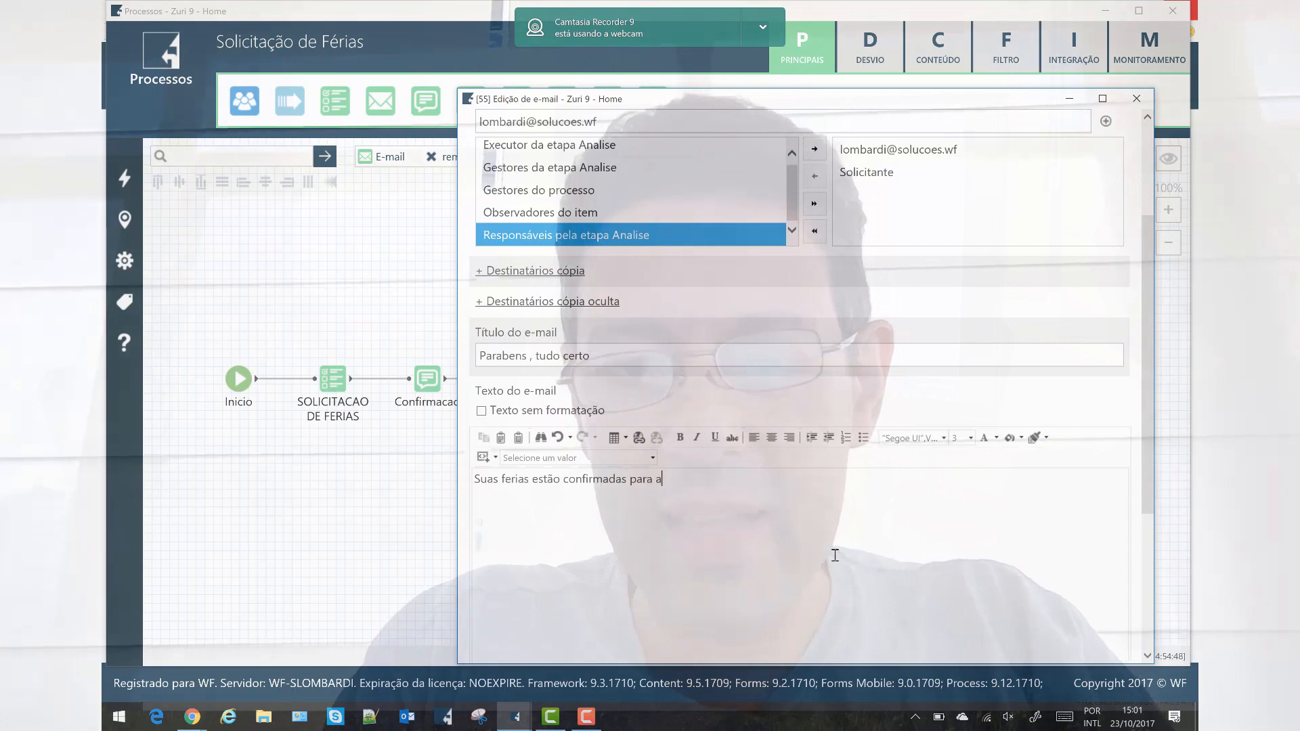
Give it the title Parabens , tudo certo and a body ending with the DATASOLICITADA field.
{"action": "type", "text": "ata"}
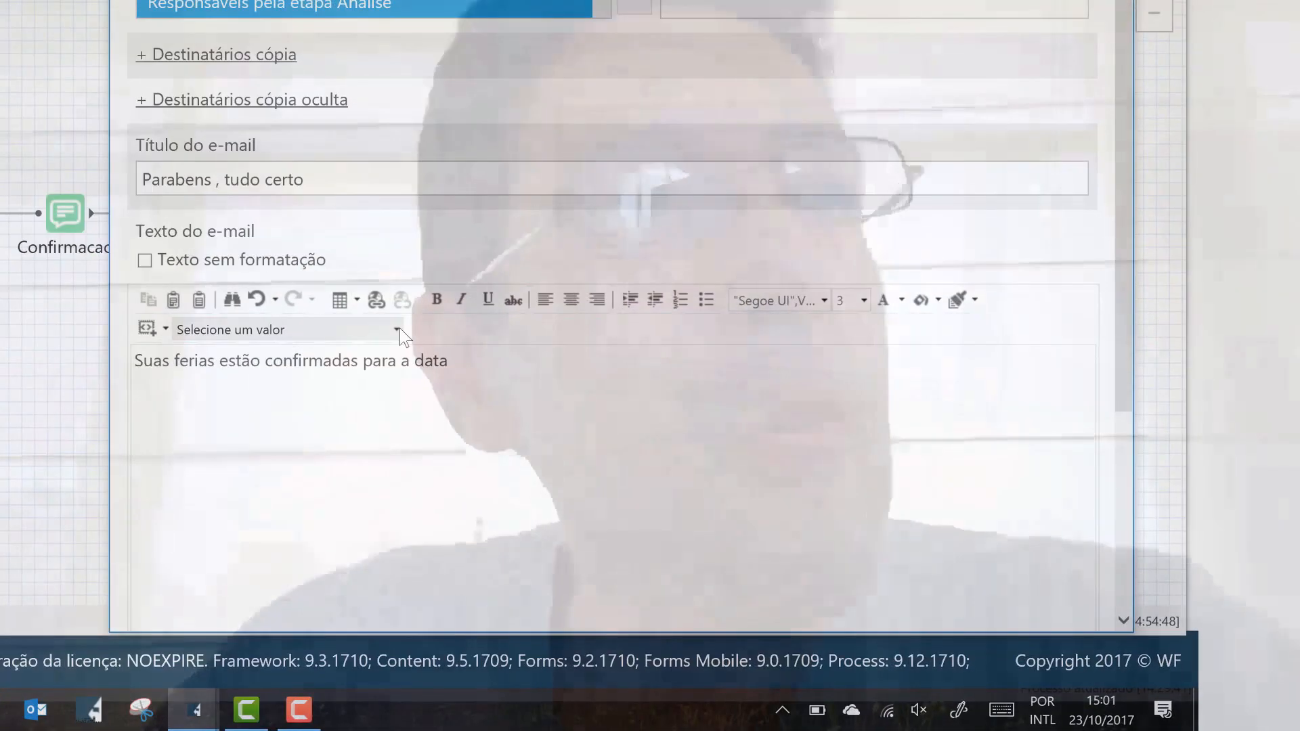
{"action": "left_click", "coordinate": [397, 329]}
{"action": "scroll", "coordinate": [319, 376], "scroll_direction": "down", "scroll_amount": 2}
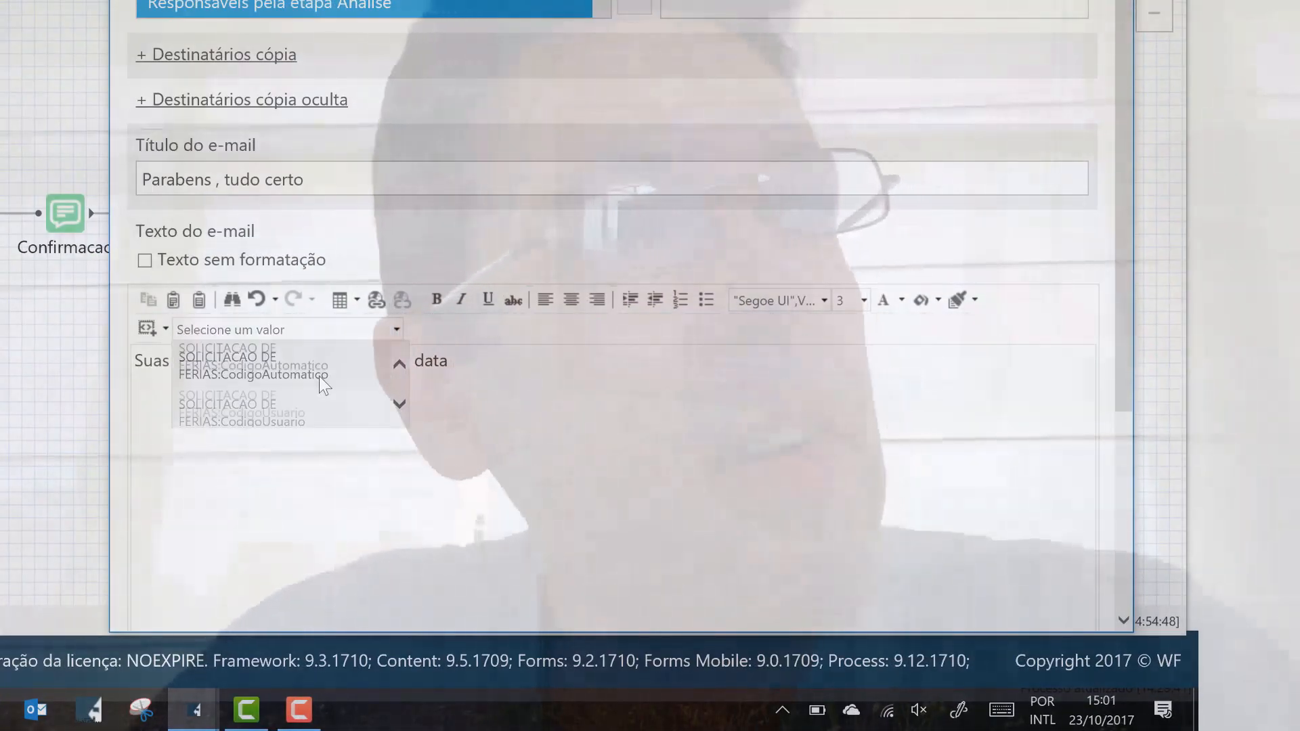
{"action": "scroll", "coordinate": [319, 374], "scroll_direction": "down", "scroll_amount": 1}
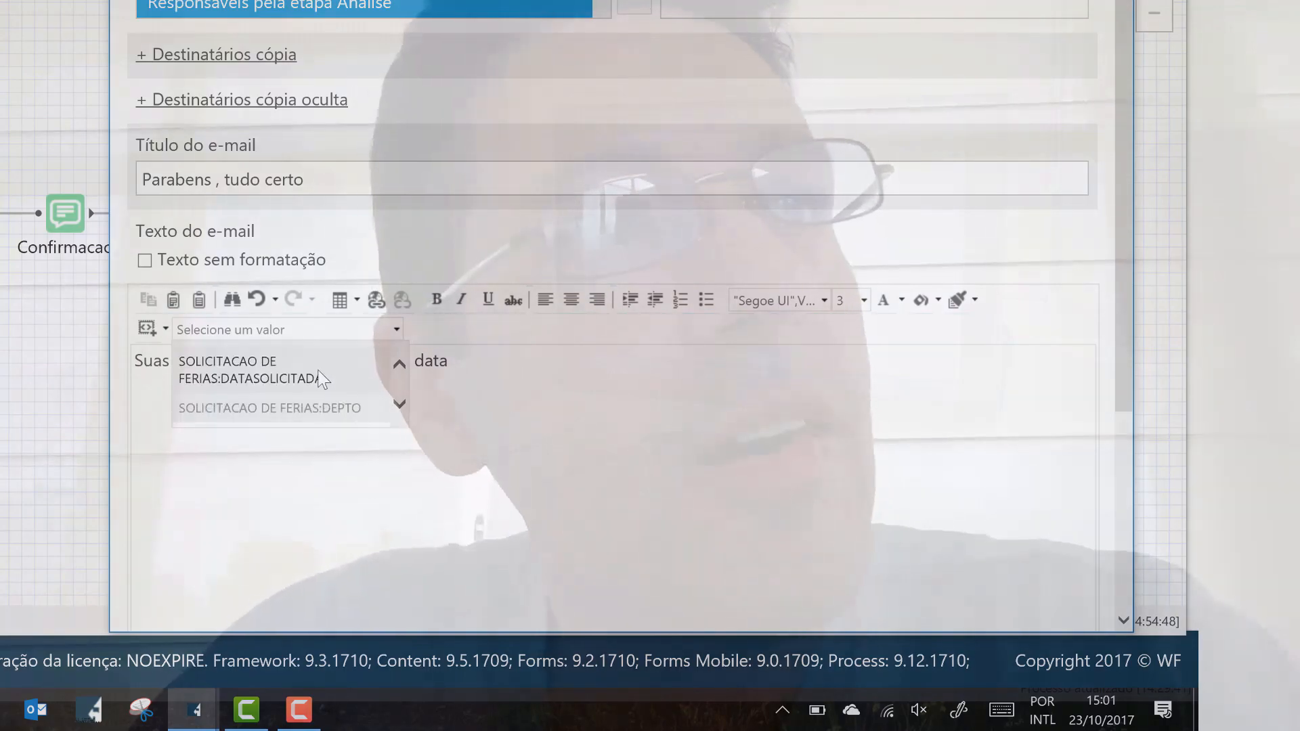
{"action": "left_click", "coordinate": [318, 374]}
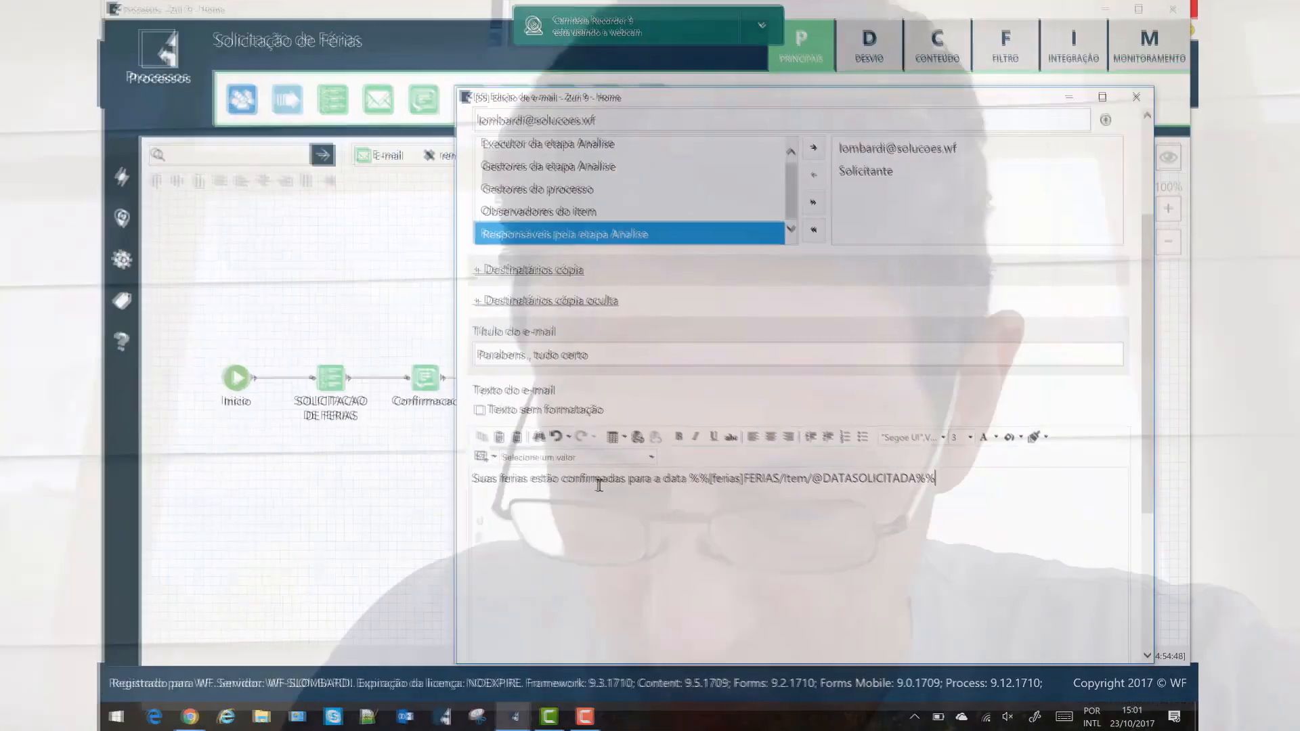
{"action": "type", "text": "."}
{"action": "scroll", "coordinate": [804, 546], "scroll_direction": "down", "scroll_amount": 4}
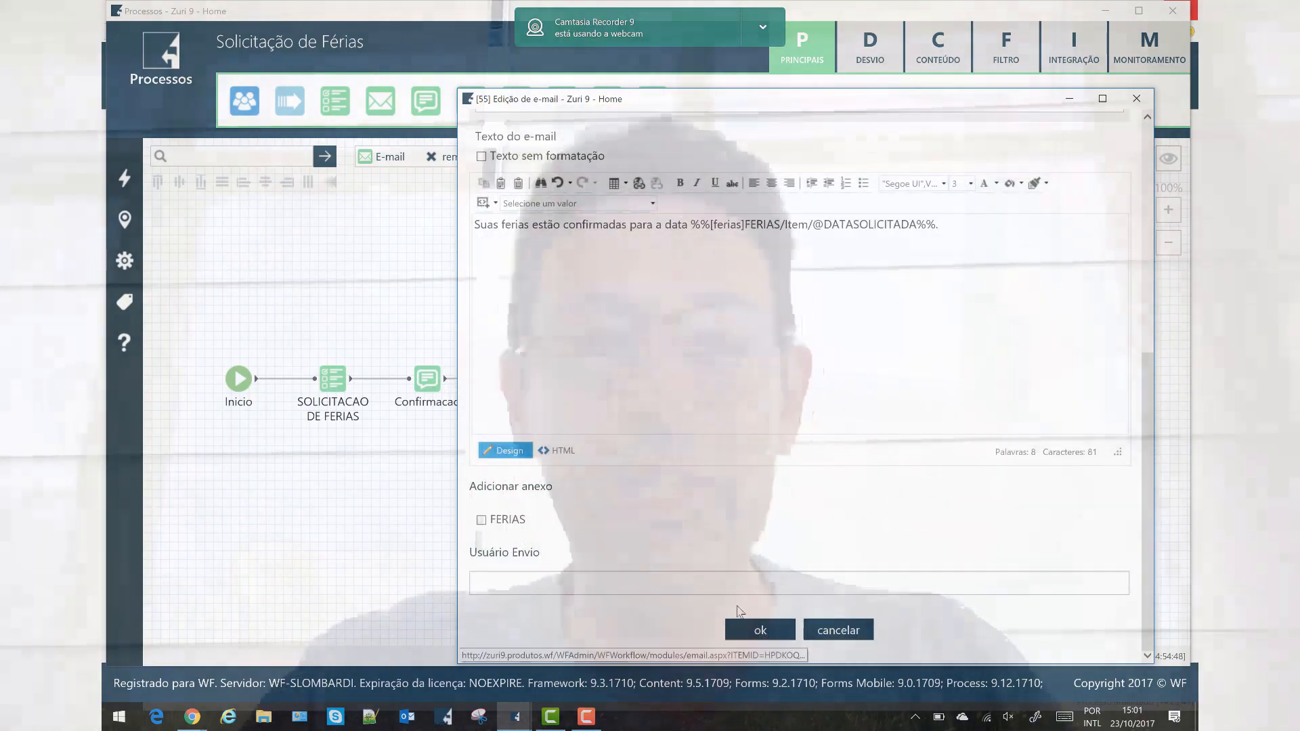
{"action": "left_click", "coordinate": [744, 629]}
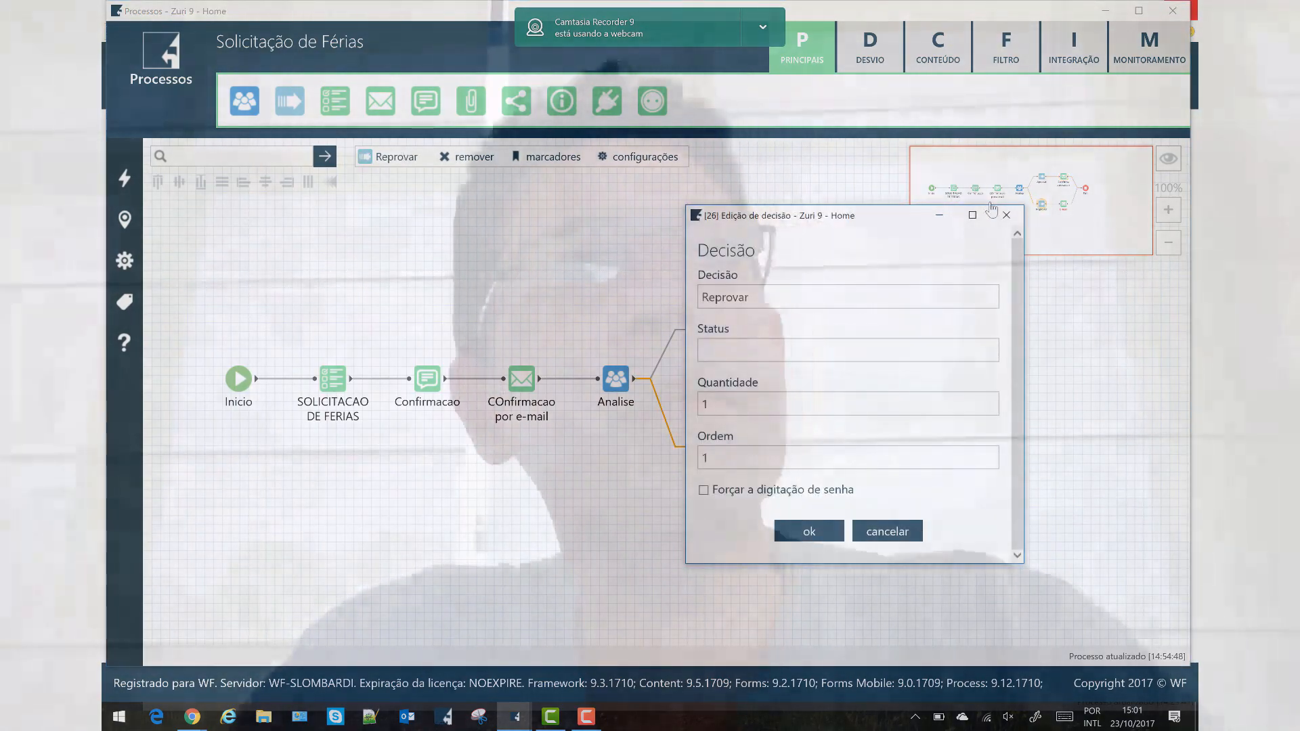
Set the rejection e-mail to Notifica reprovacao, subject Ferias canceladas, body quoting the DATASOLICITADA date.
{"action": "left_click", "coordinate": [1006, 217]}
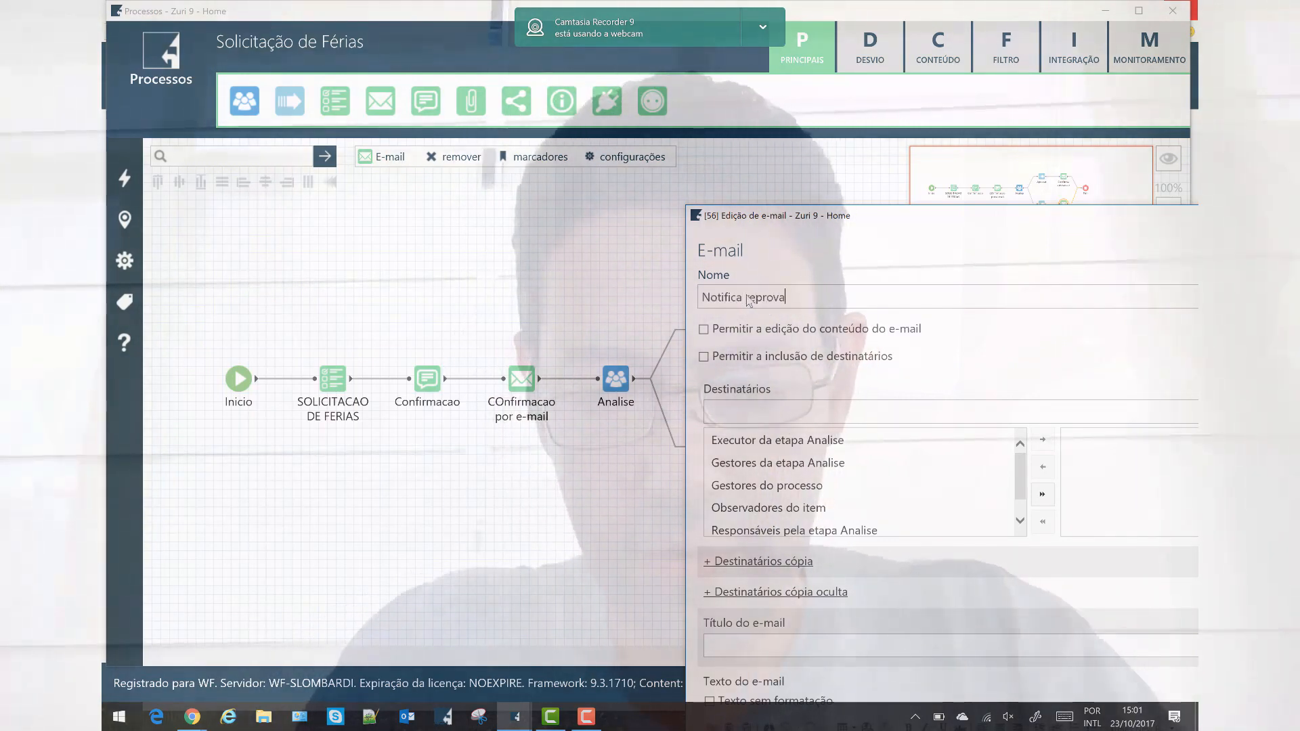
{"action": "left_click_drag", "start_coordinate": [943, 222], "coordinate": [673, 157]}
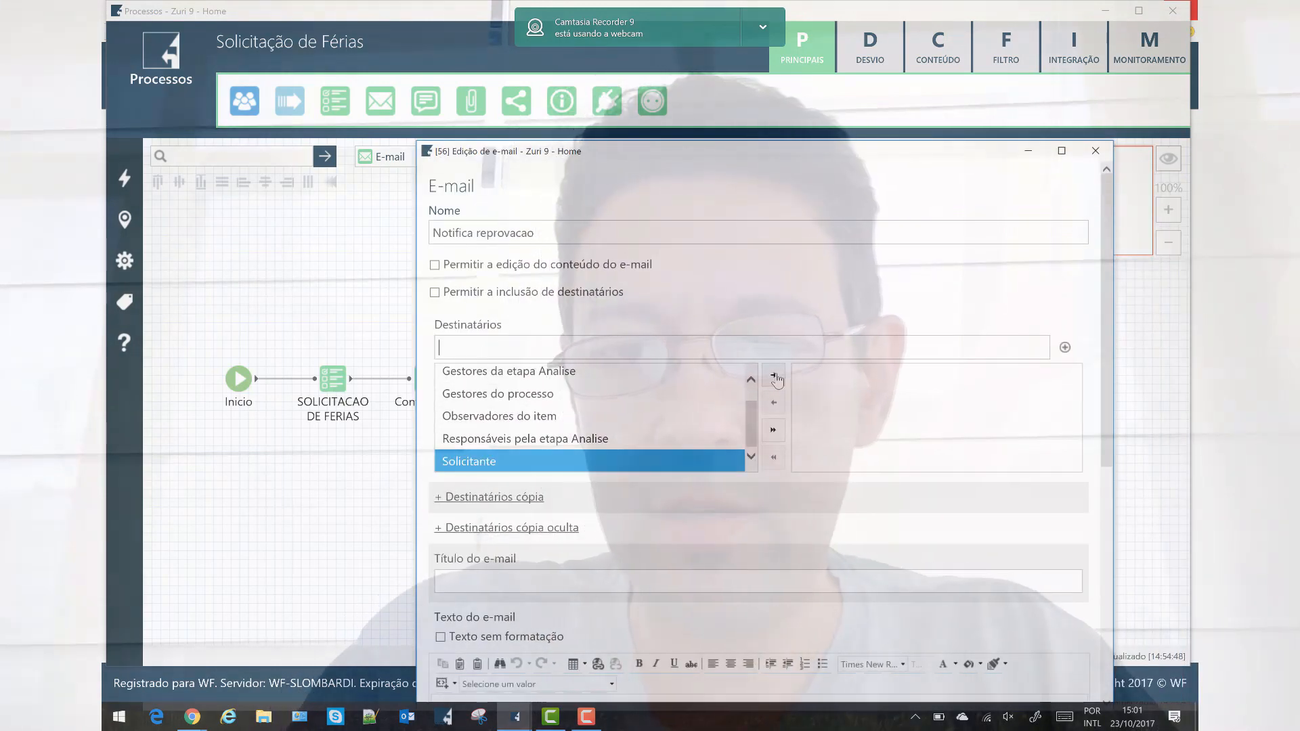
{"action": "left_click", "coordinate": [639, 580]}
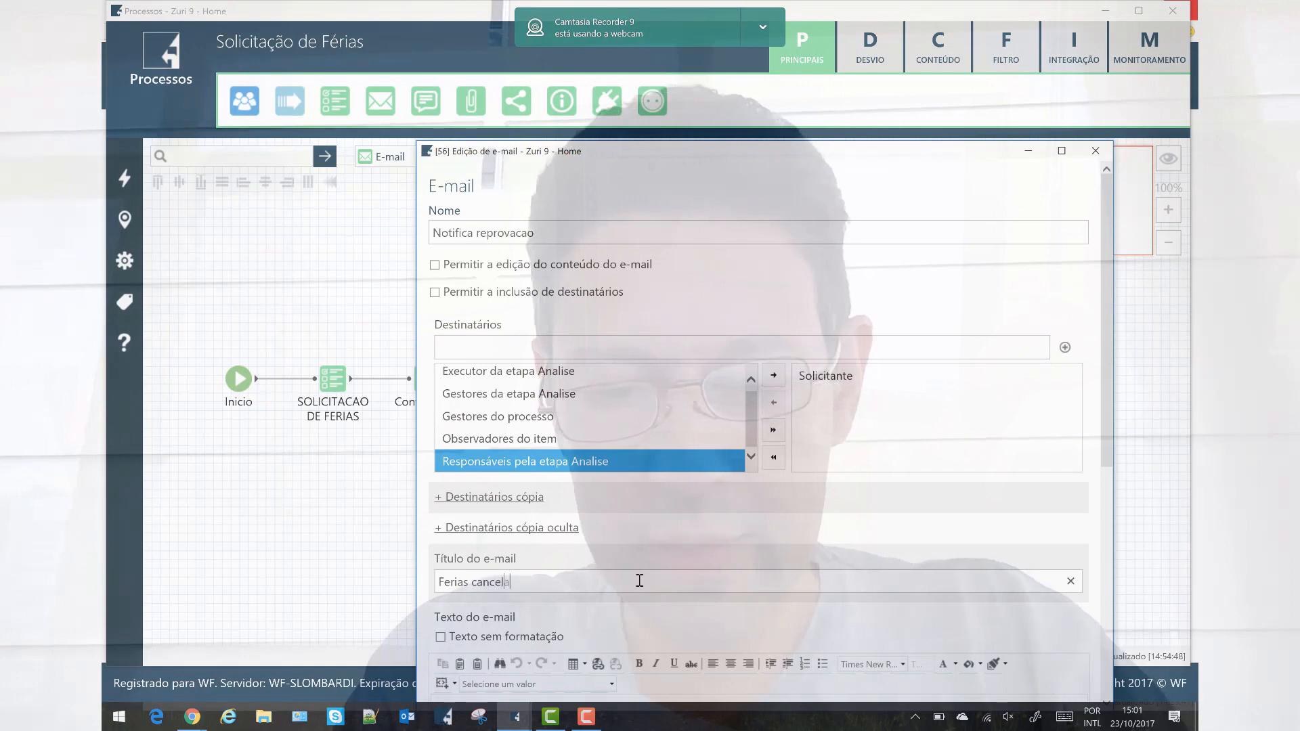
{"action": "scroll", "coordinate": [865, 485], "scroll_direction": "down", "scroll_amount": 3}
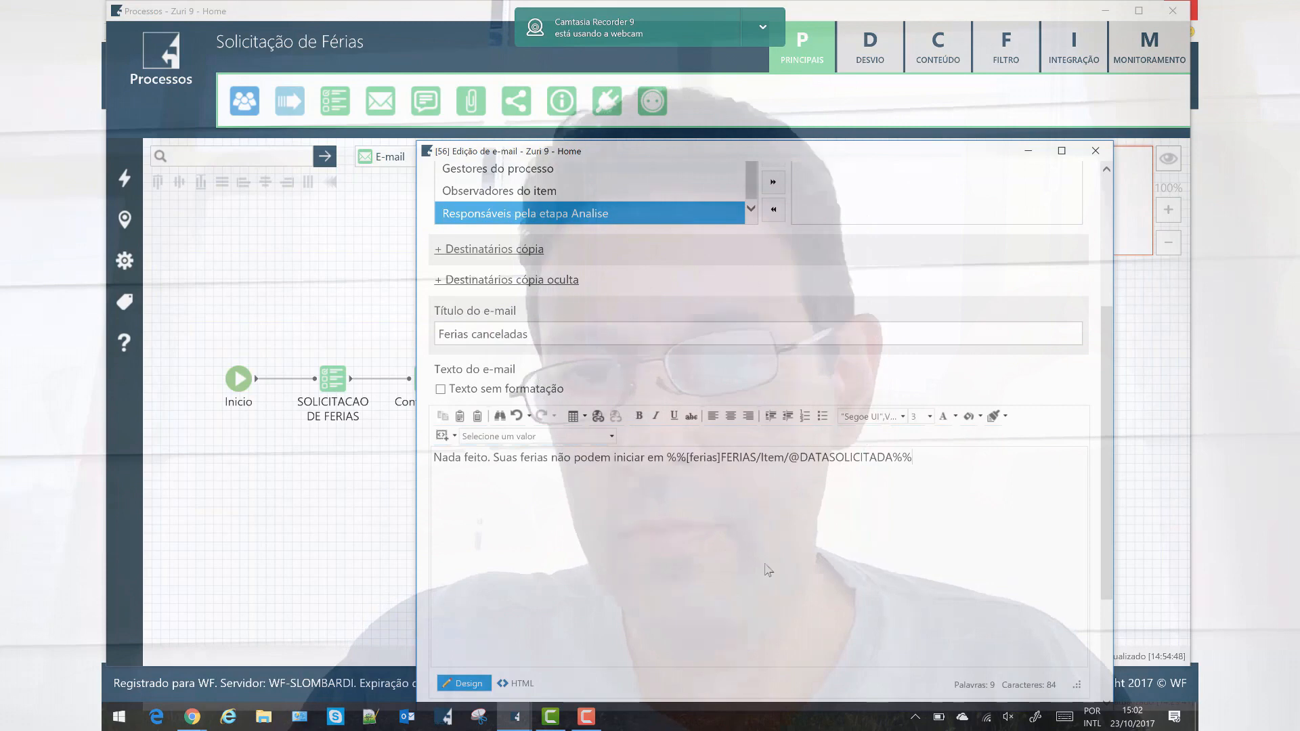
{"action": "scroll", "coordinate": [779, 572], "scroll_direction": "down", "scroll_amount": 3}
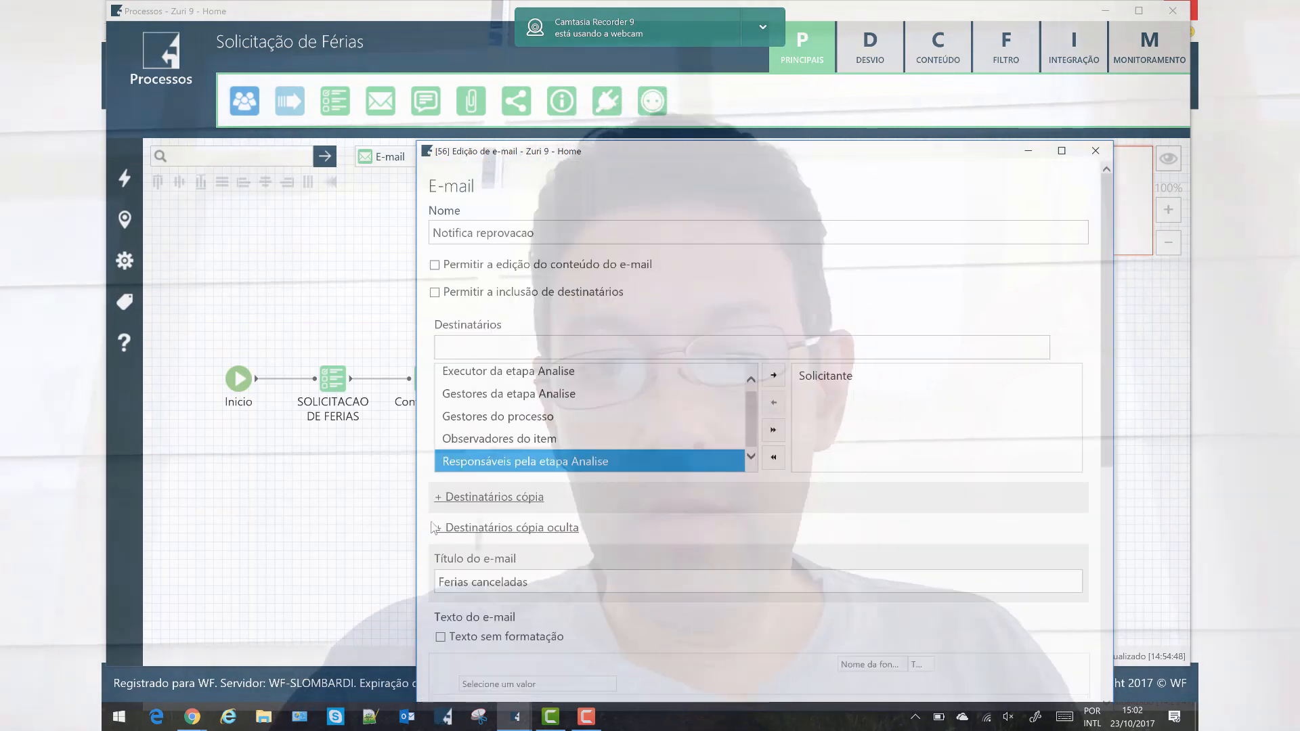
{"action": "key", "text": "Escape"}
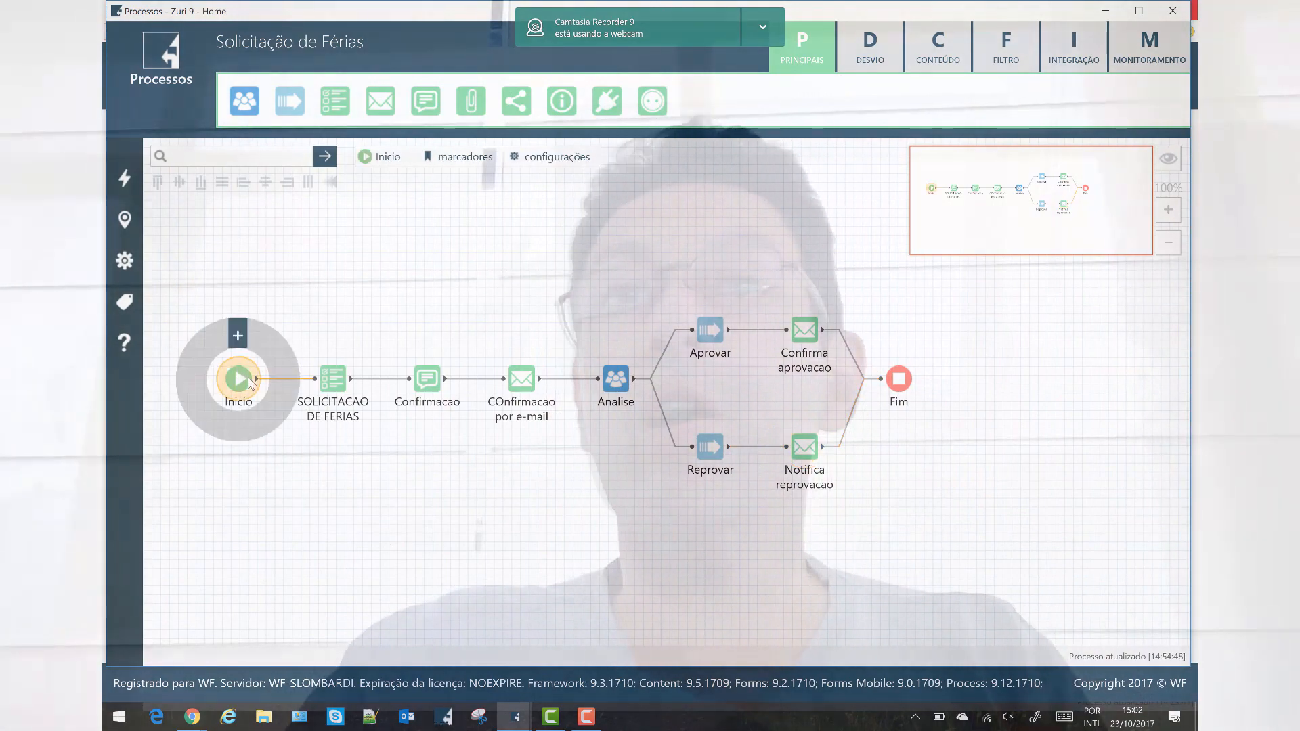
Activate the Solicitação de Férias process with Ativar Processo and close the Processos designer.
{"action": "double_click", "coordinate": [270, 383]}
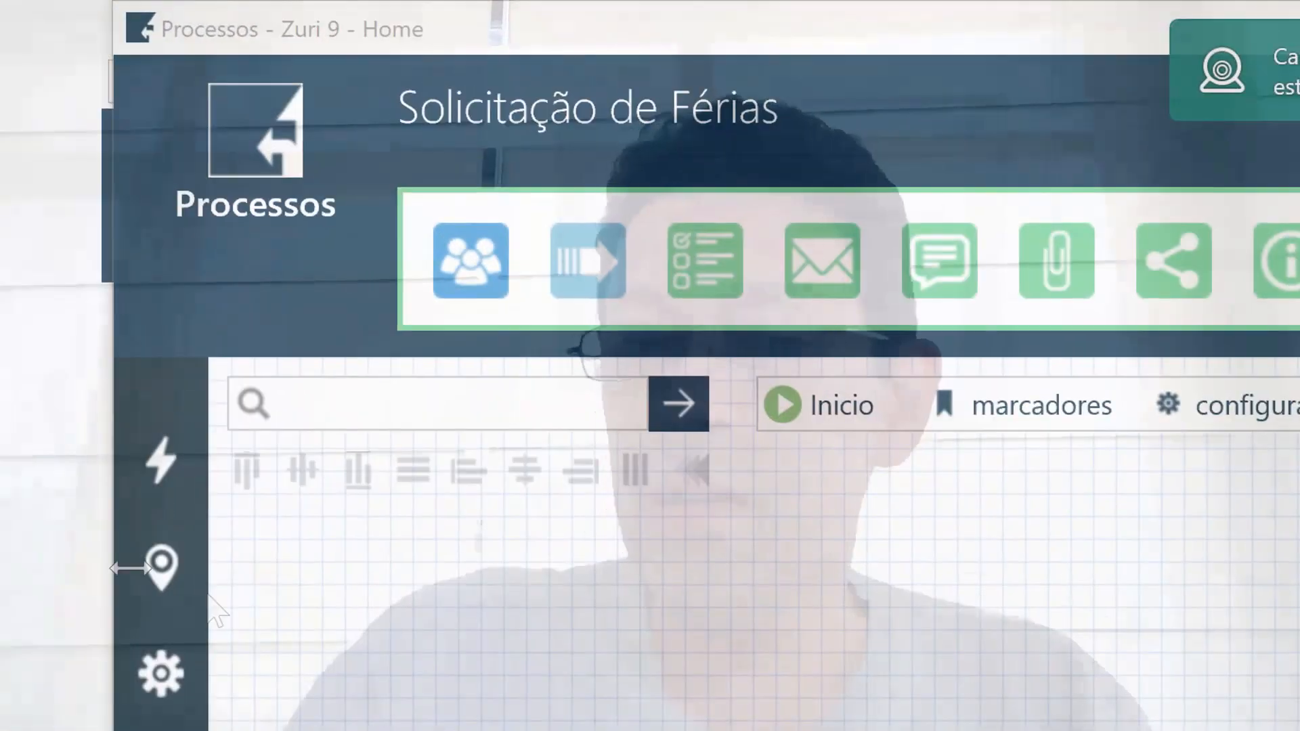
{"action": "mouse_move", "coordinate": [197, 367]}
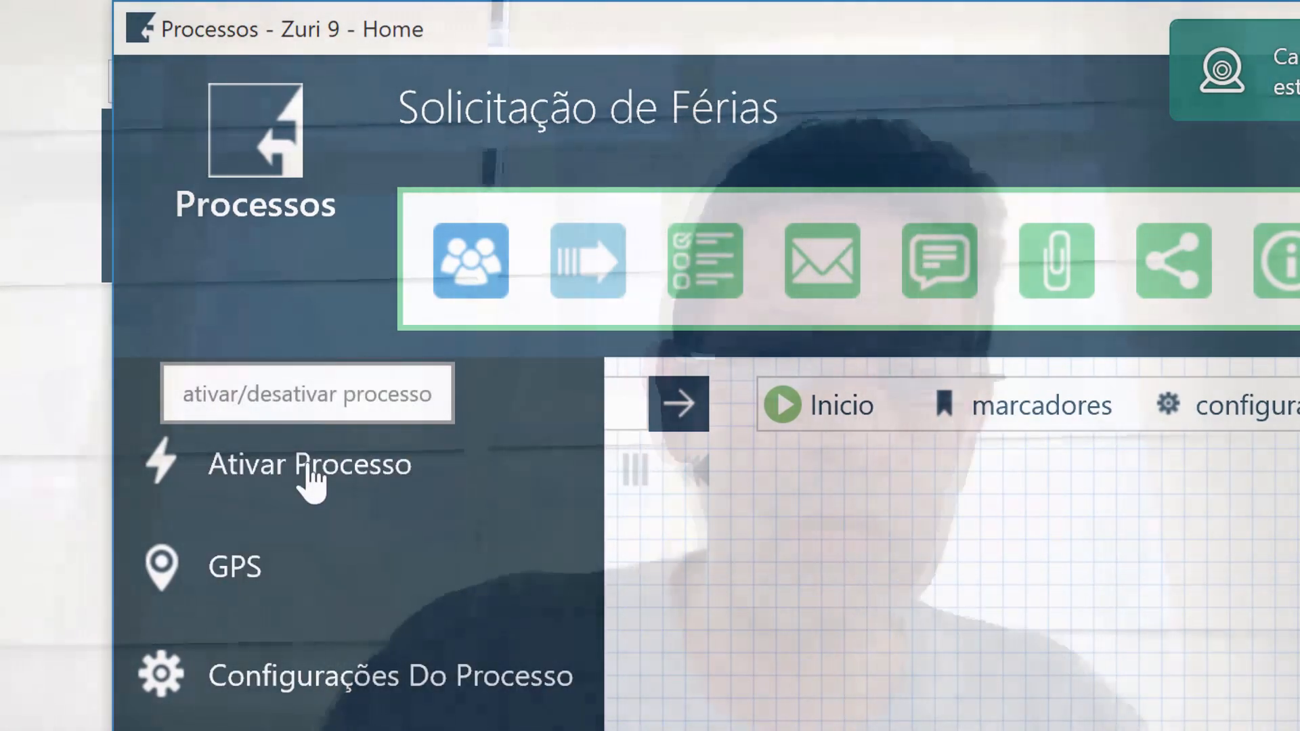
{"action": "left_click", "coordinate": [310, 473]}
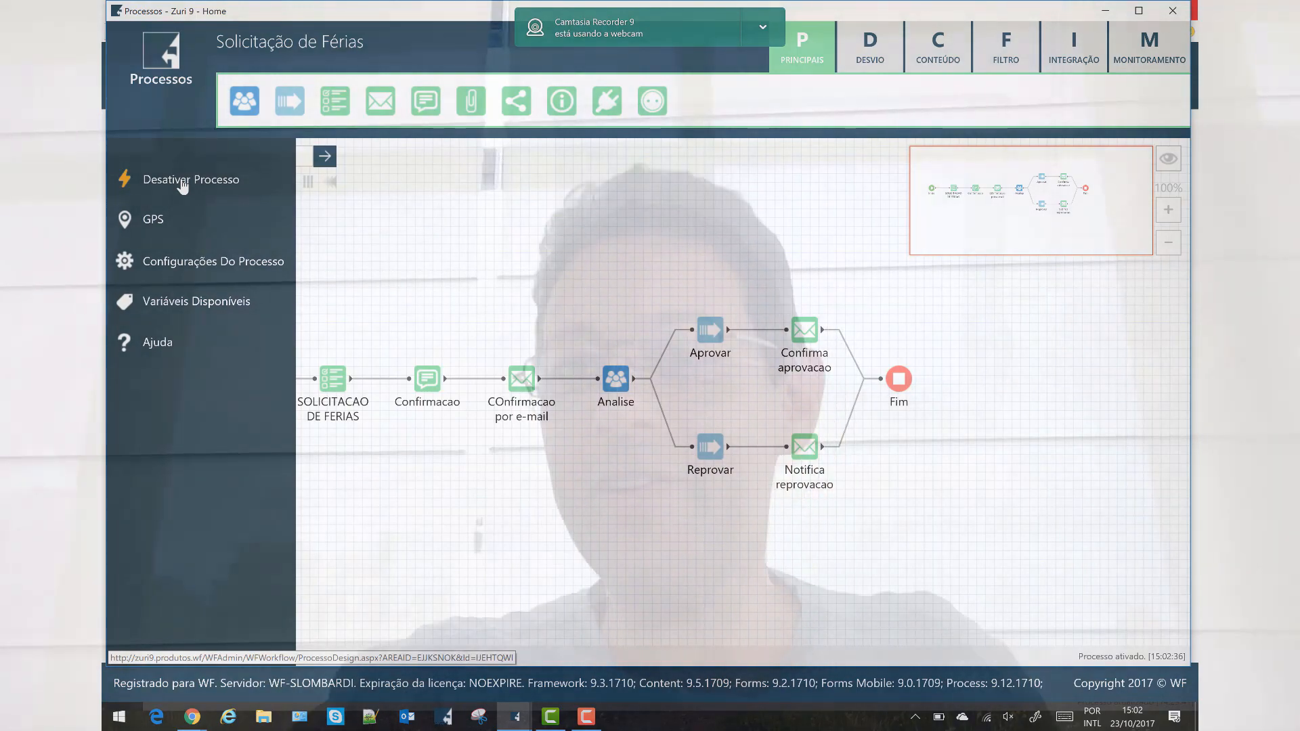
{"action": "left_click", "coordinate": [1182, 14]}
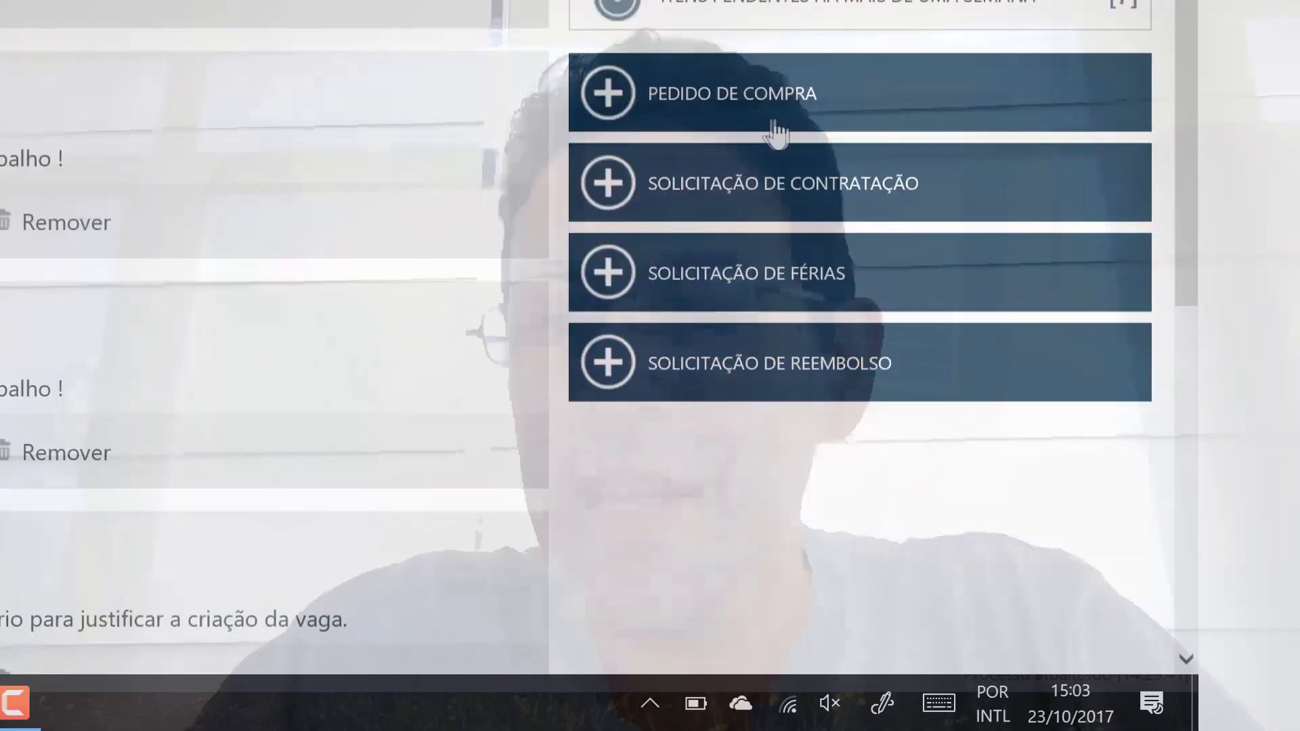
Submit a vacation request with the requester's name, department RH and date 18/10/2017, confirming receipt.
{"action": "scroll", "coordinate": [775, 134], "scroll_direction": "down", "scroll_amount": 2}
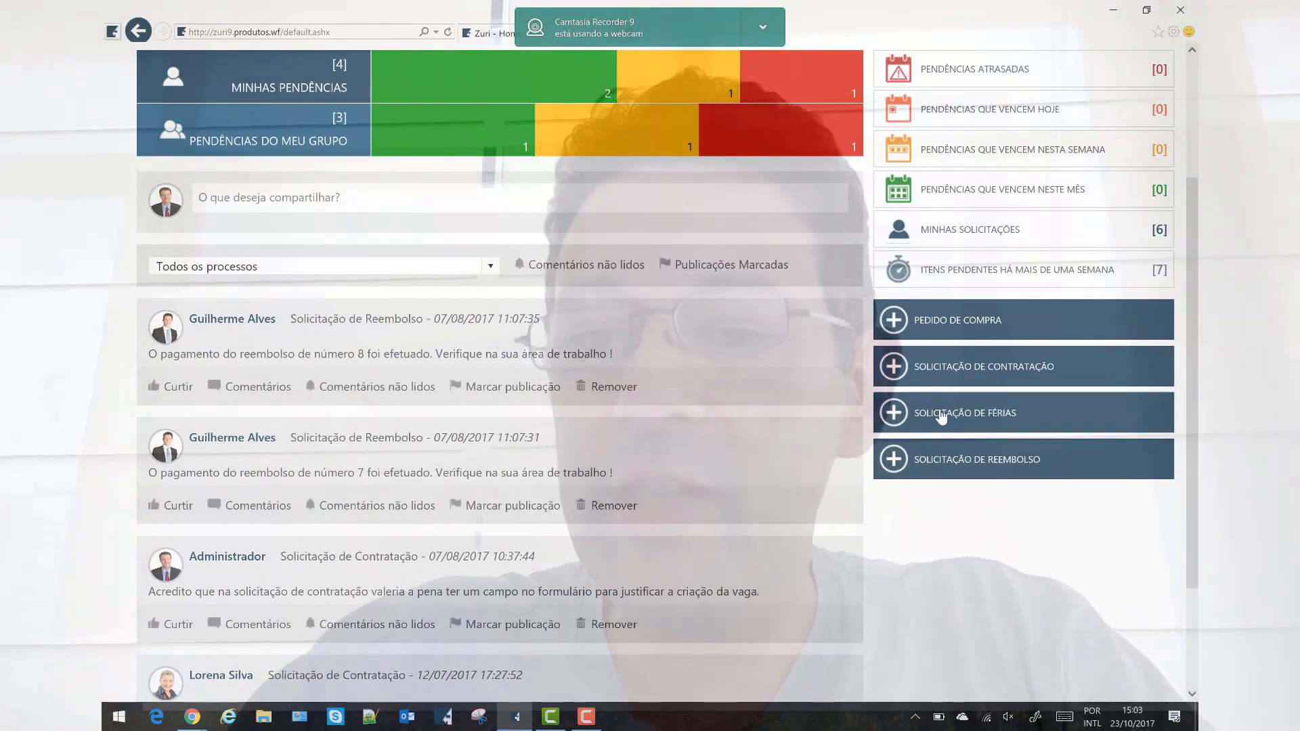
{"action": "left_click", "coordinate": [941, 418]}
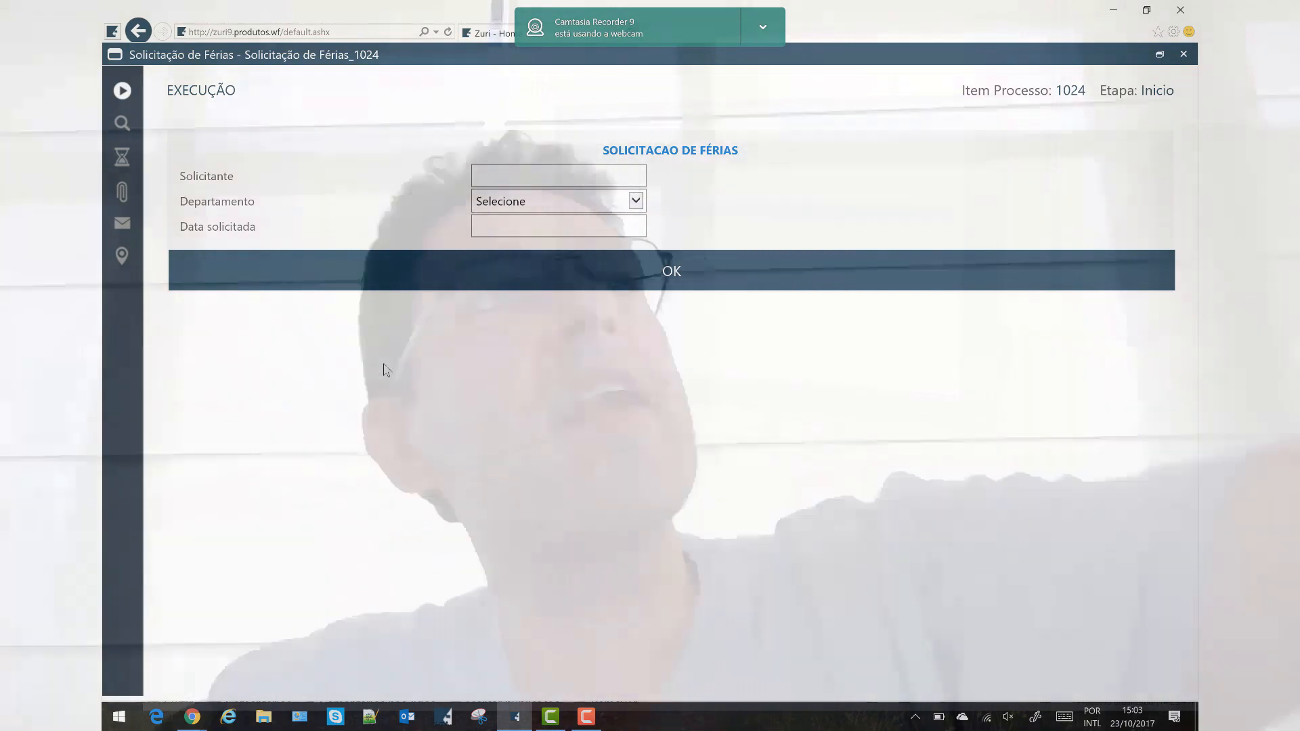
{"action": "left_click", "coordinate": [564, 176]}
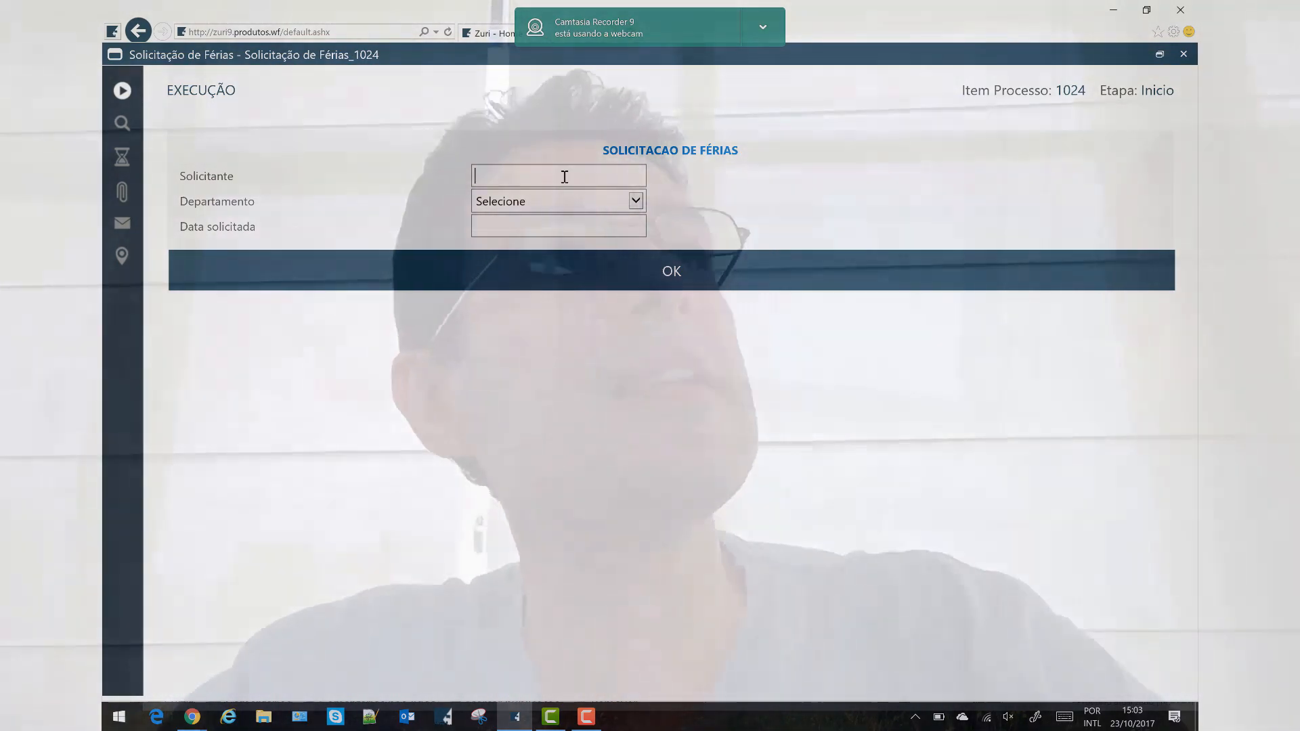
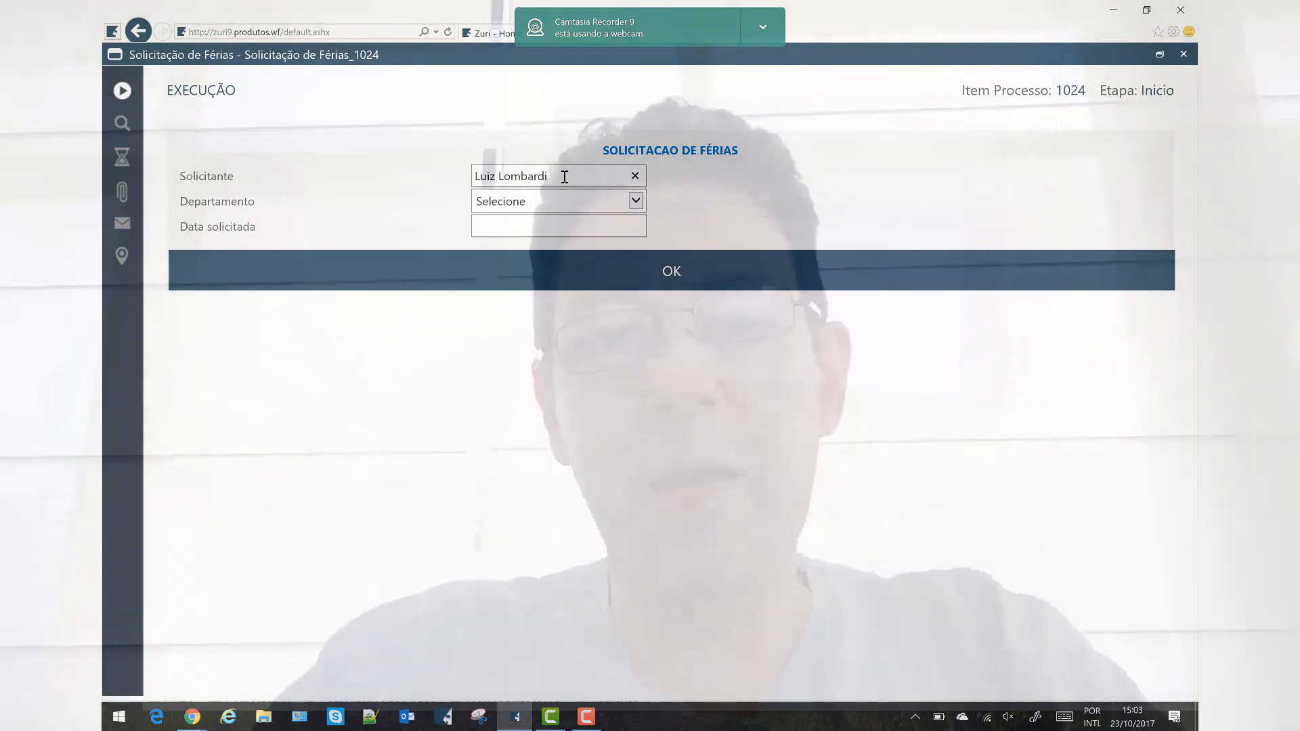
{"action": "left_click", "coordinate": [574, 202]}
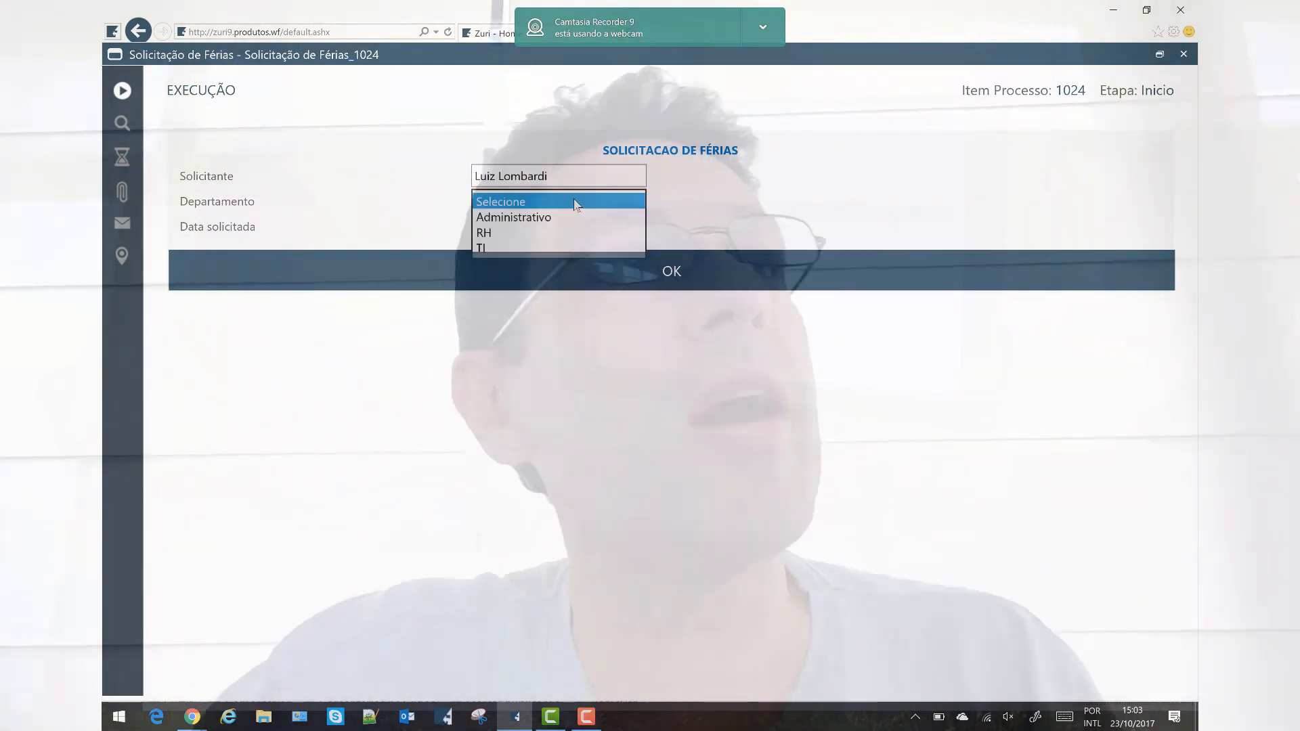
{"action": "left_click", "coordinate": [518, 218]}
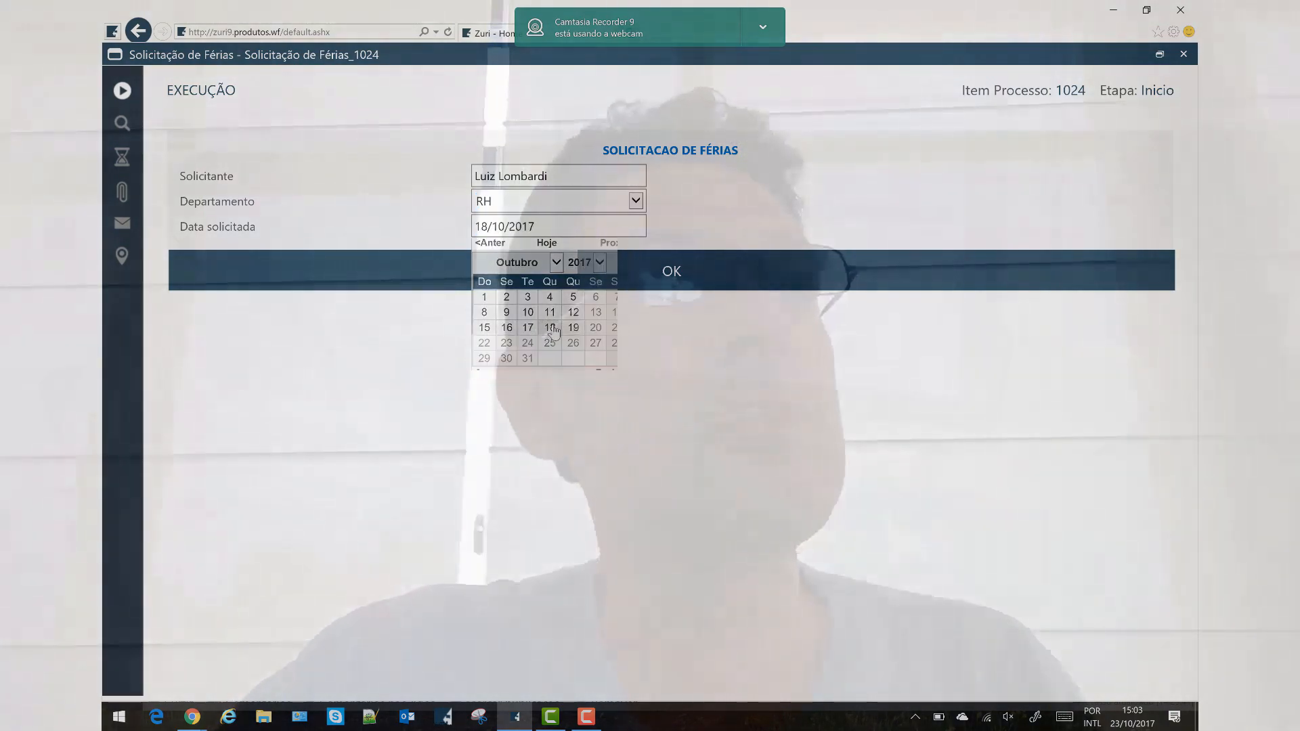
{"action": "left_click", "coordinate": [677, 277]}
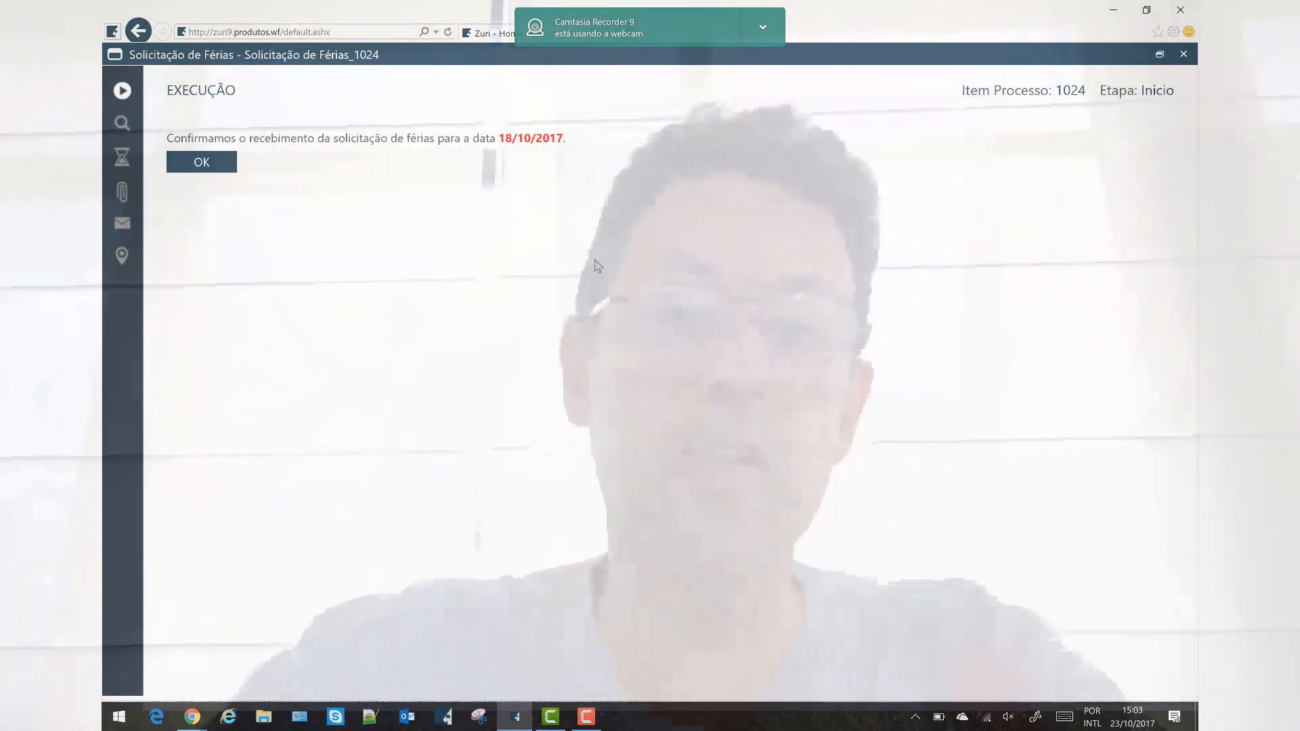
{"action": "left_click", "coordinate": [218, 170]}
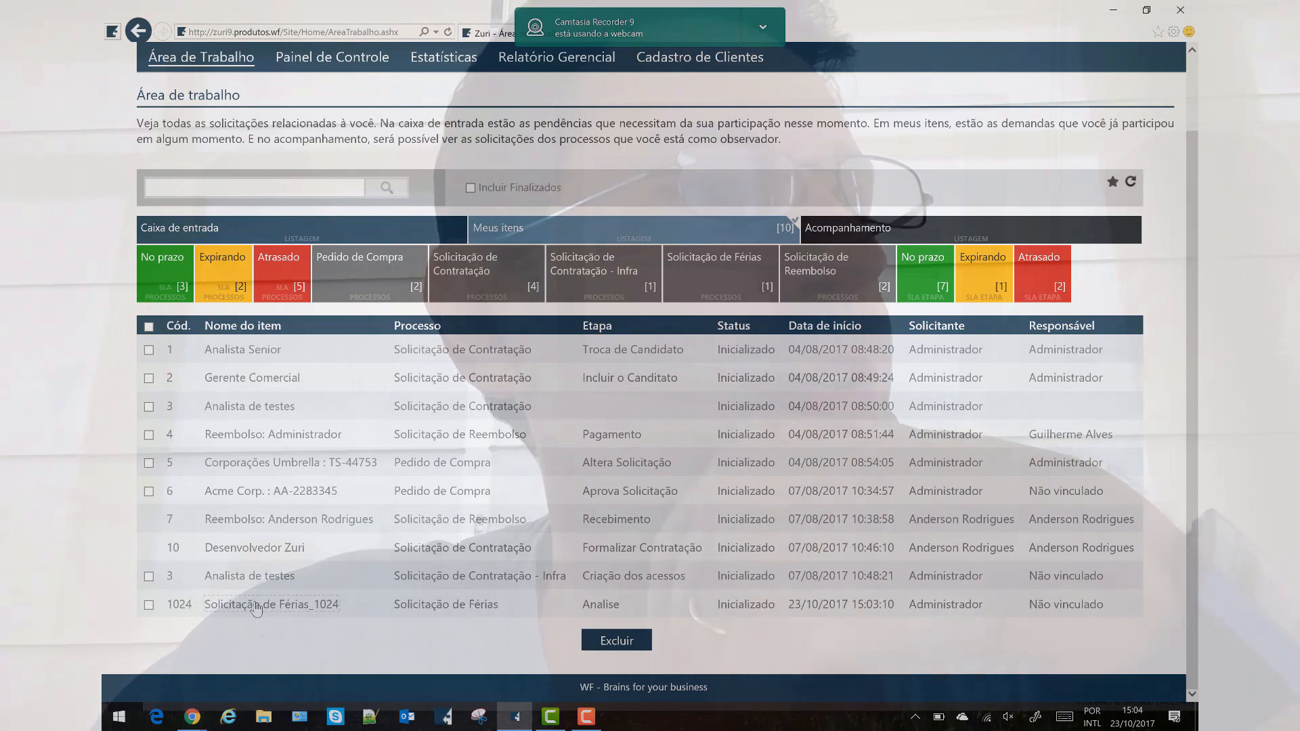
Review item 1024's Detalhes and Histórico, then open the Analista Senior hiring request's GPS view.
{"action": "left_click", "coordinate": [256, 605]}
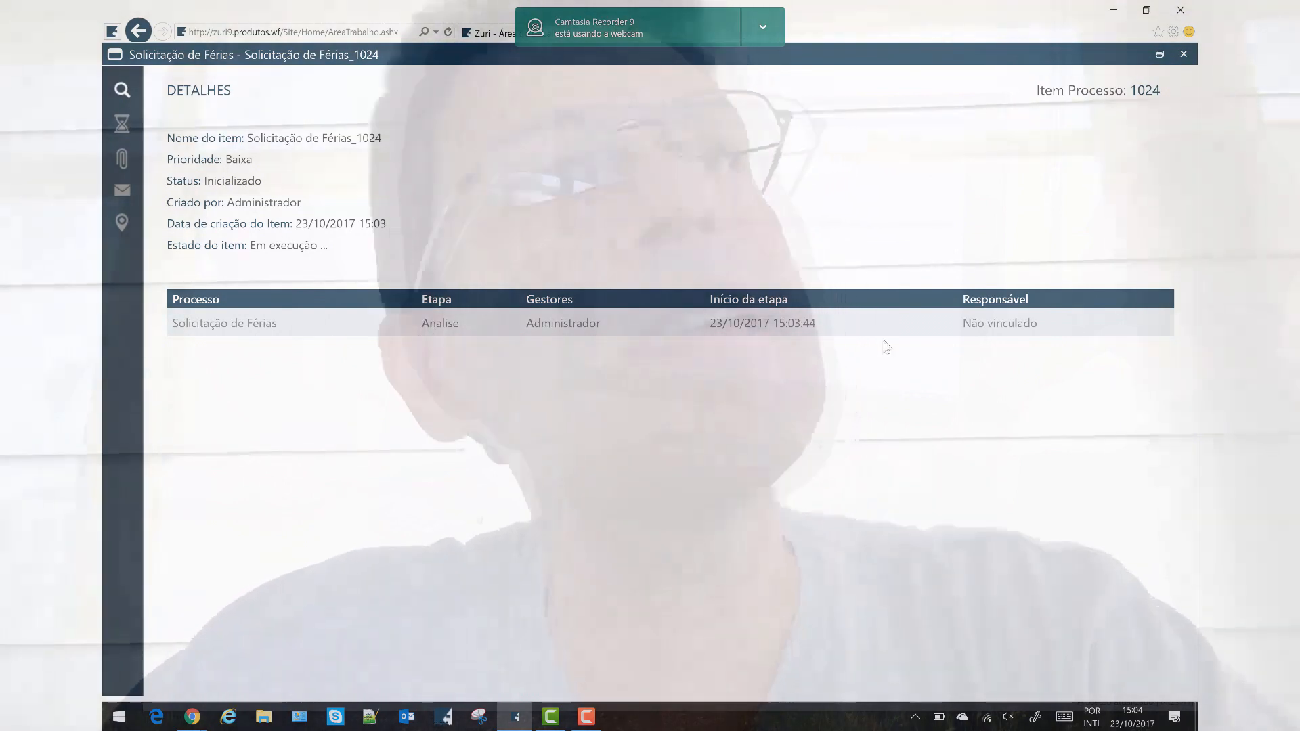
{"action": "mouse_move", "coordinate": [999, 324]}
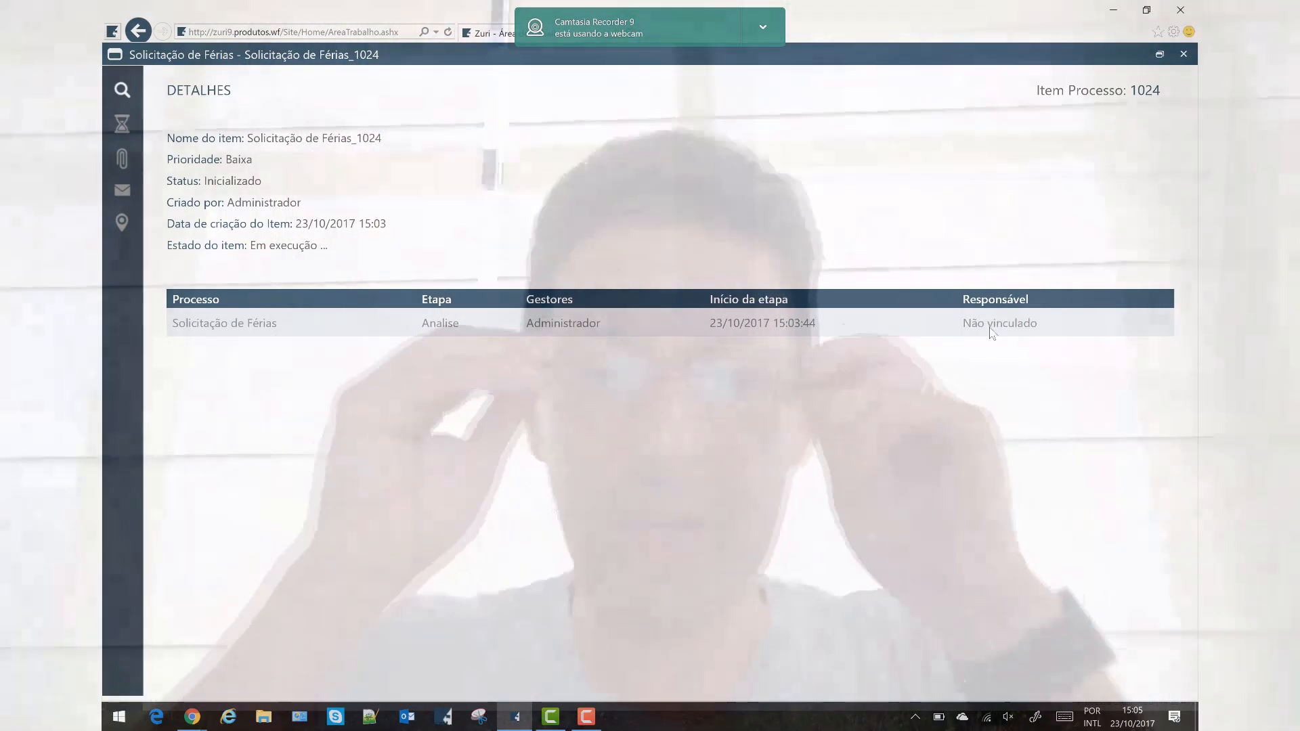
{"action": "left_click", "coordinate": [124, 125]}
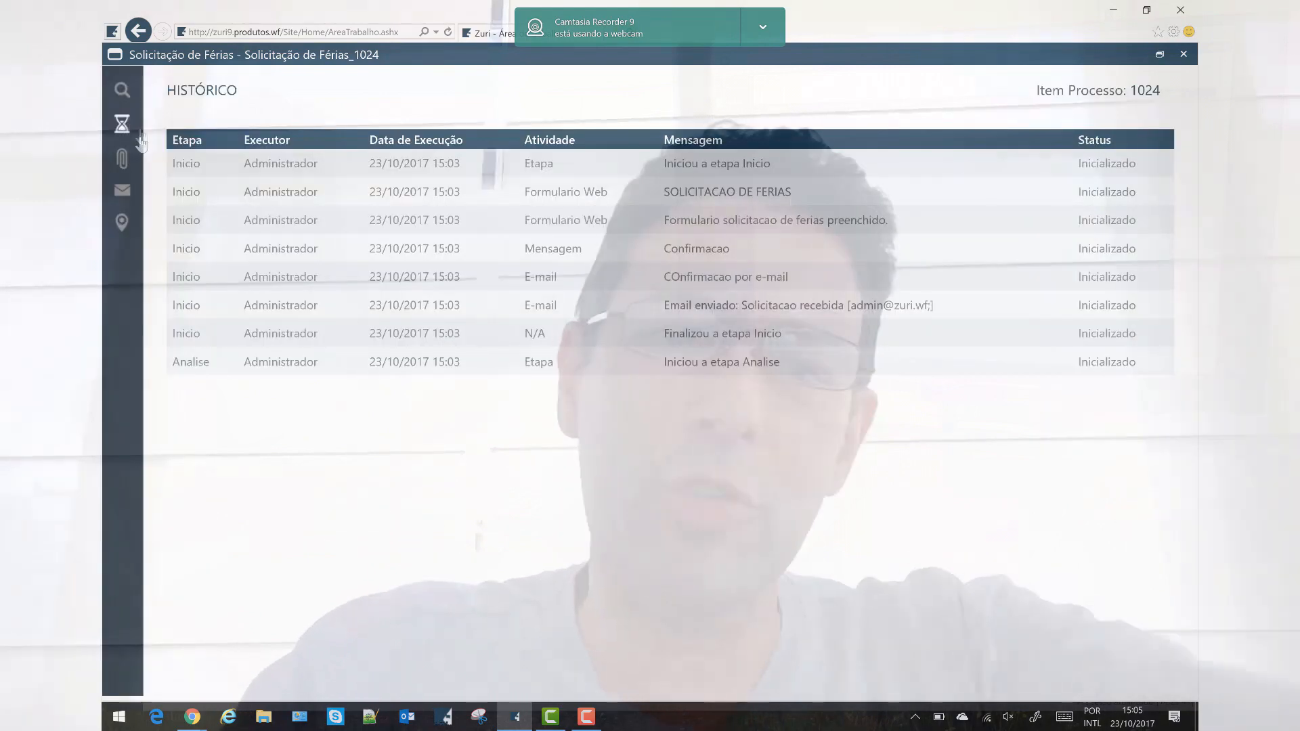
{"action": "left_click", "coordinate": [133, 169]}
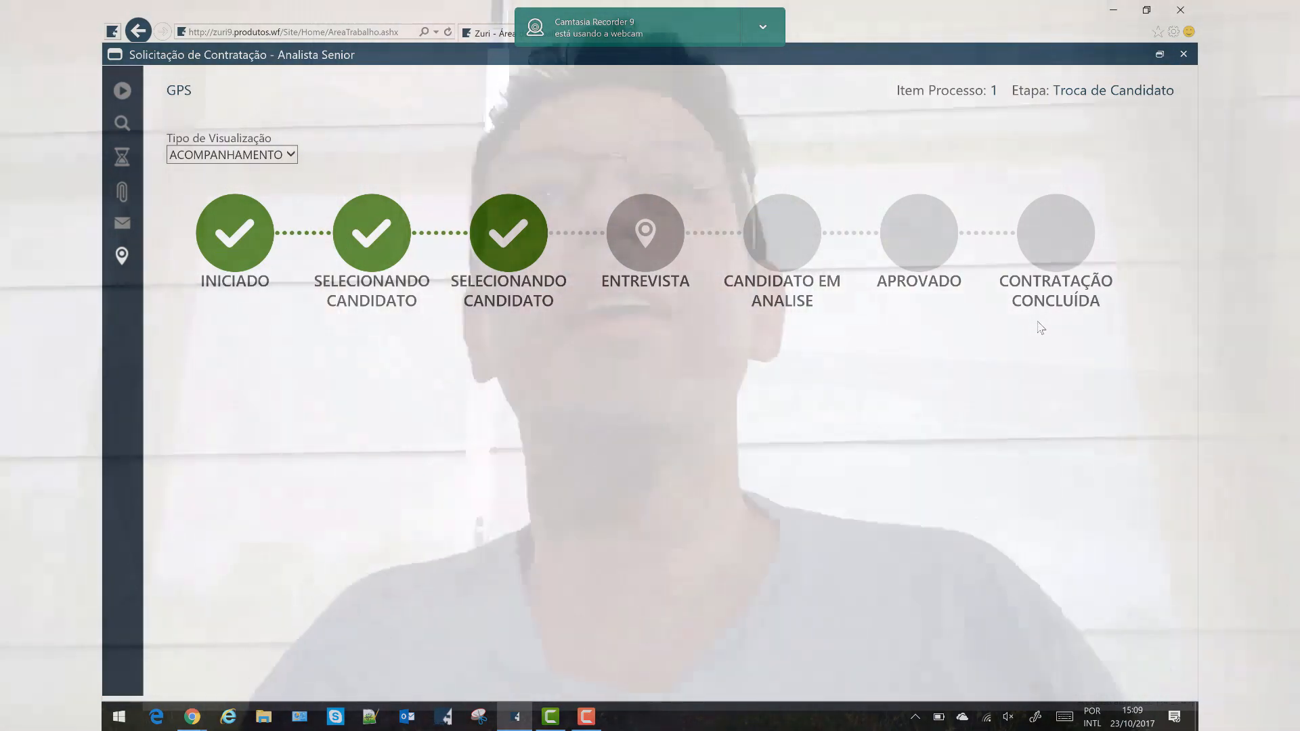
Set the view type to GPS, then switch to another Processos window showing the VC3 - Plano de Mídia diagram.
{"action": "left_click", "coordinate": [261, 171]}
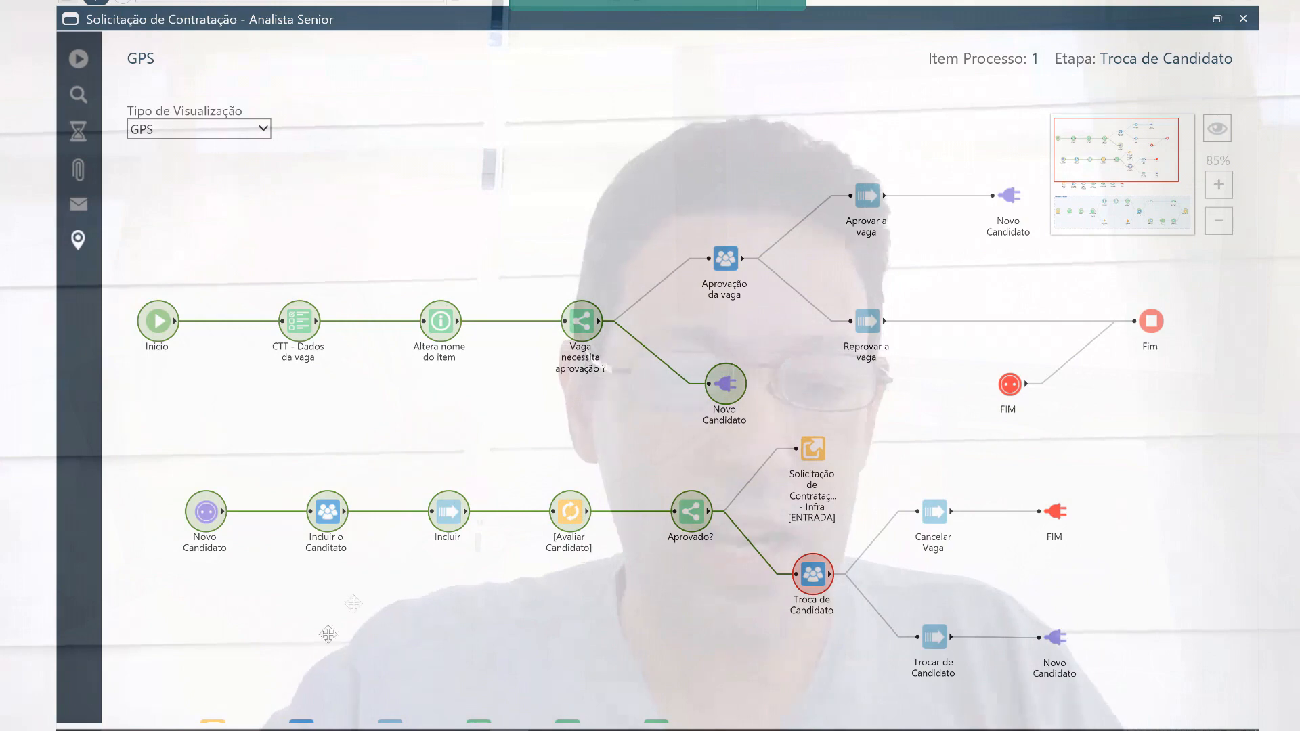
{"action": "left_click", "coordinate": [247, 704]}
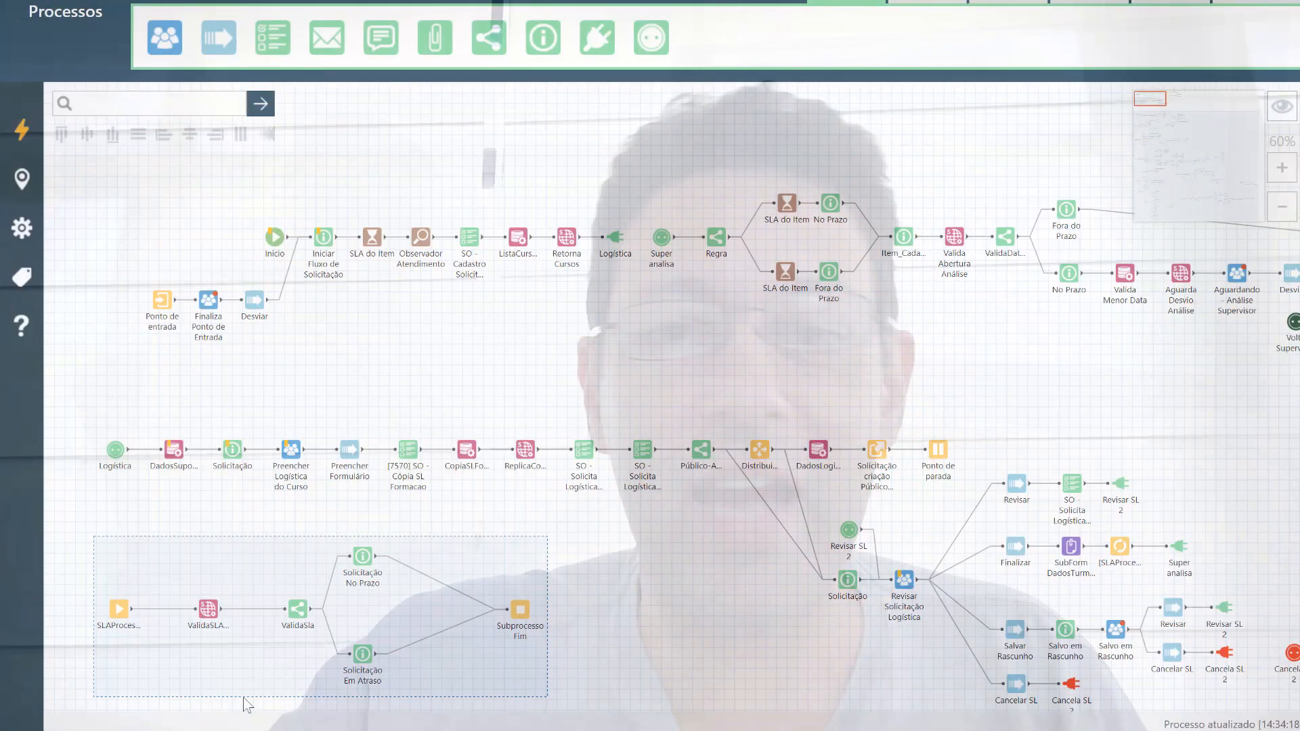
{"action": "mouse_move", "coordinate": [247, 725]}
{"action": "left_click", "coordinate": [76, 696]}
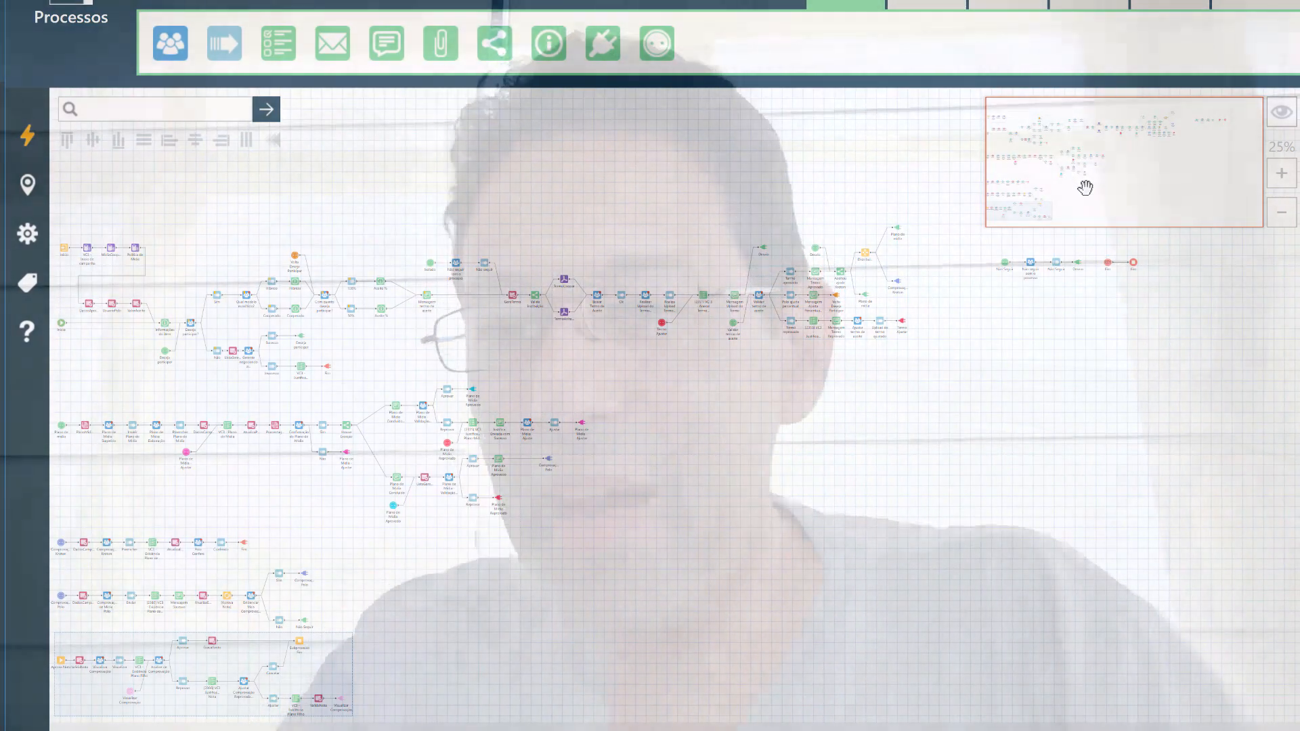
{"action": "mouse_move", "coordinate": [1085, 188]}
{"action": "left_mouse_down"}
{"action": "mouse_move", "coordinate": [1120, 187]}
{"action": "mouse_move", "coordinate": [1109, 188]}
{"action": "left_mouse_up"}
{"action": "left_click_drag", "start_coordinate": [1000, 132], "coordinate": [892, 141]}
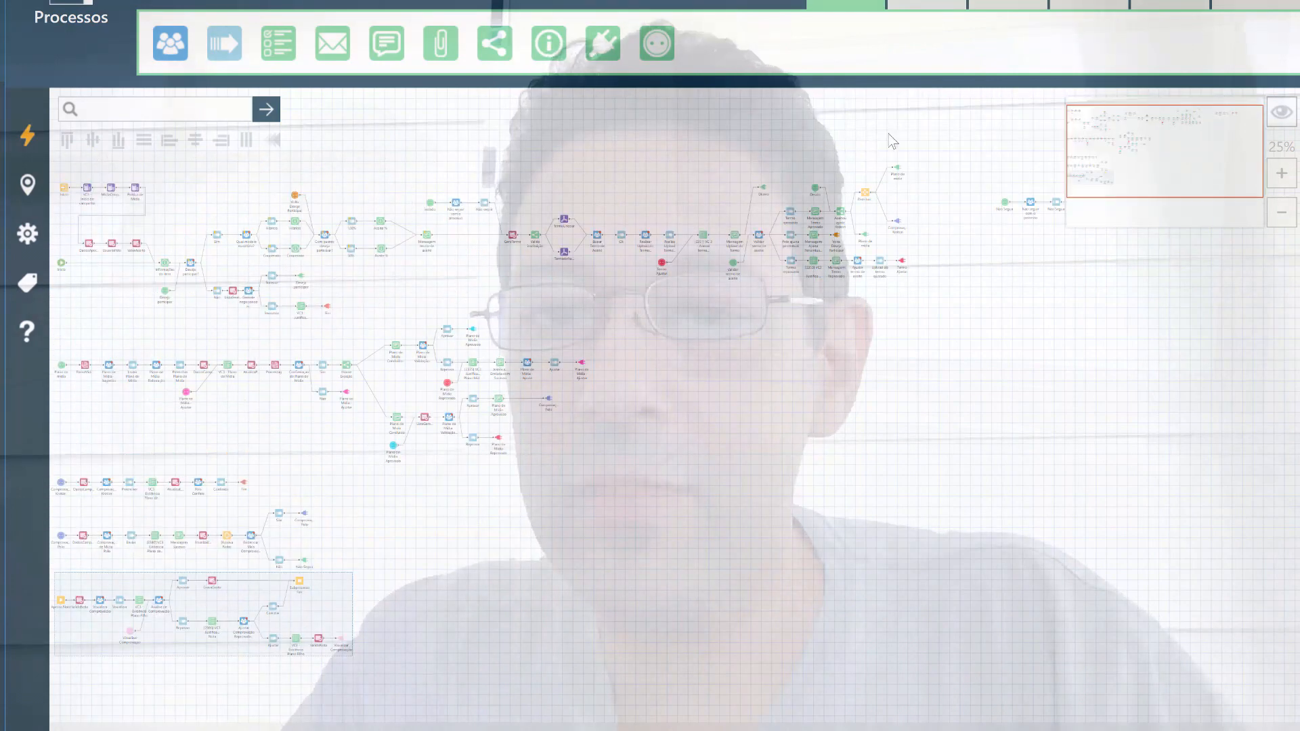
{"action": "scroll", "coordinate": [887, 143], "scroll_direction": "down", "scroll_amount": 3}
{"action": "left_click", "coordinate": [227, 163]}
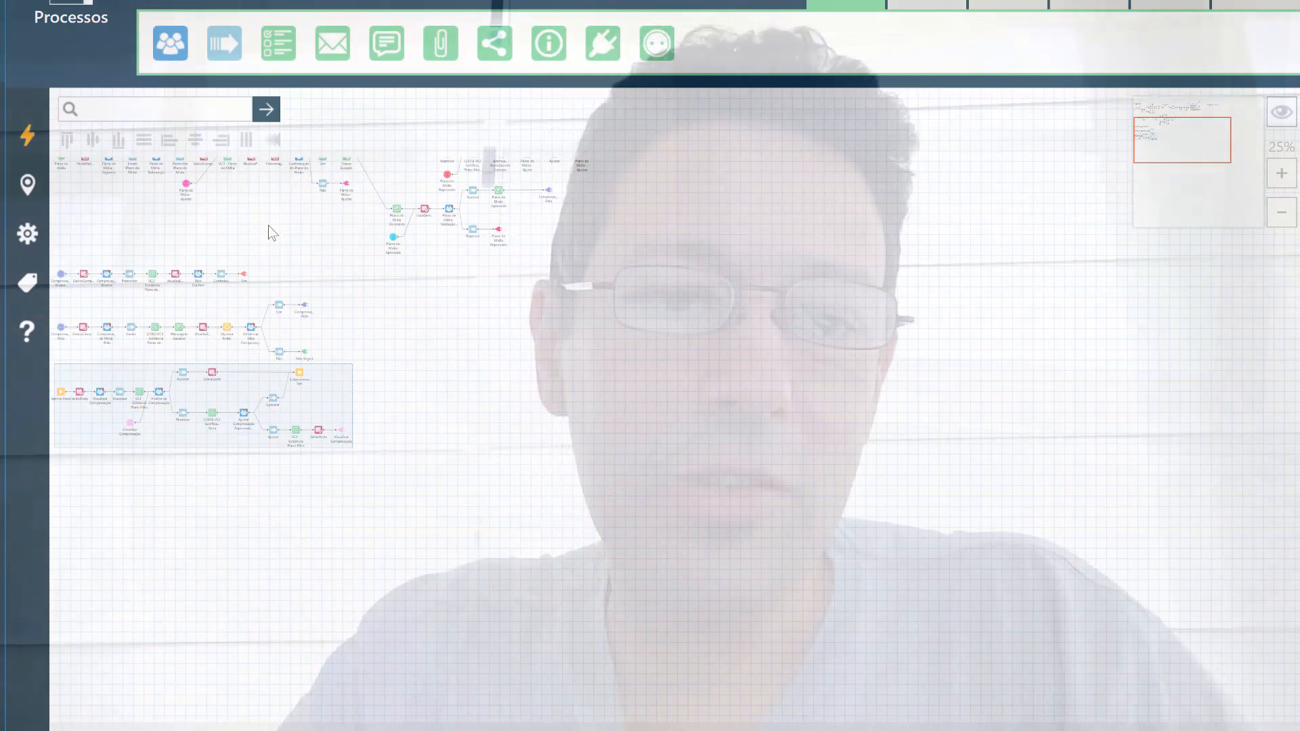
{"action": "scroll", "coordinate": [268, 226], "scroll_direction": "up", "scroll_amount": 5}
{"action": "scroll", "coordinate": [271, 232], "scroll_direction": "up", "scroll_amount": 6}
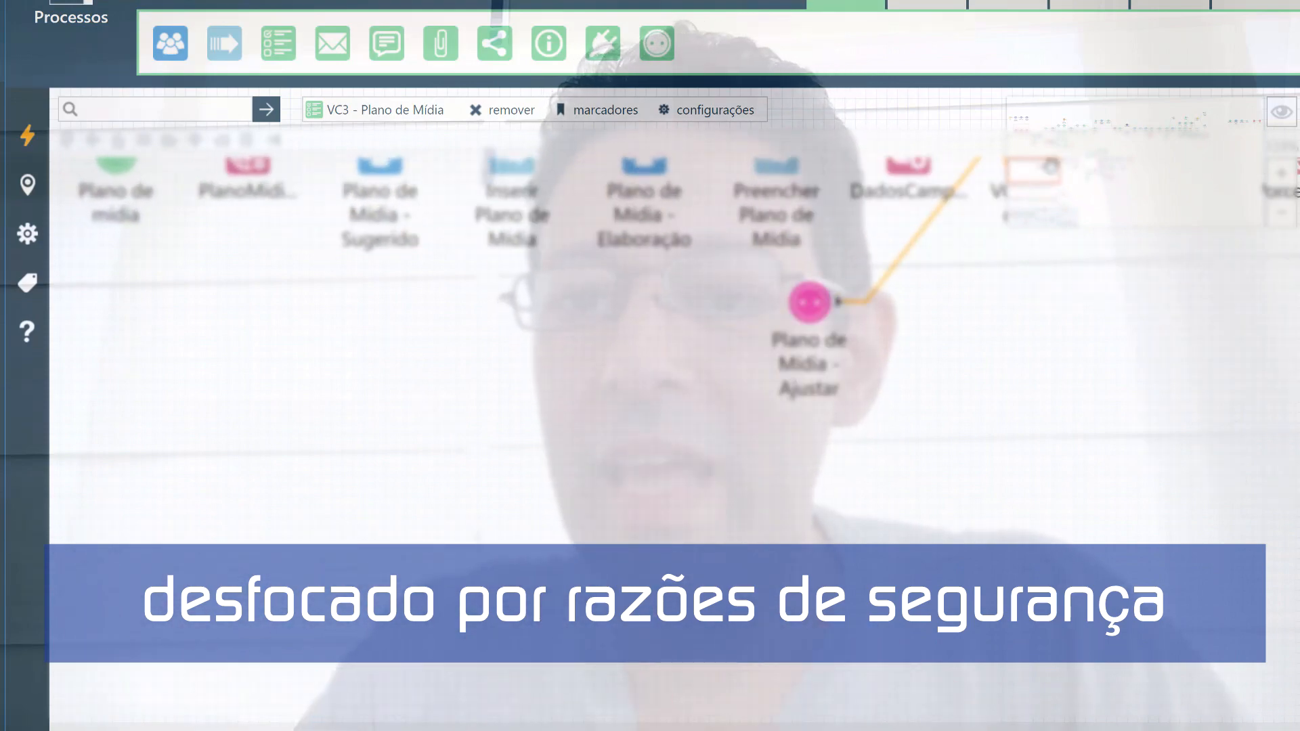
Pan and zoom around the VC3 - Plano de Mídia diagram with the minimap to survey its flows.
{"action": "left_click", "coordinate": [1059, 122]}
{"action": "left_click", "coordinate": [1040, 122]}
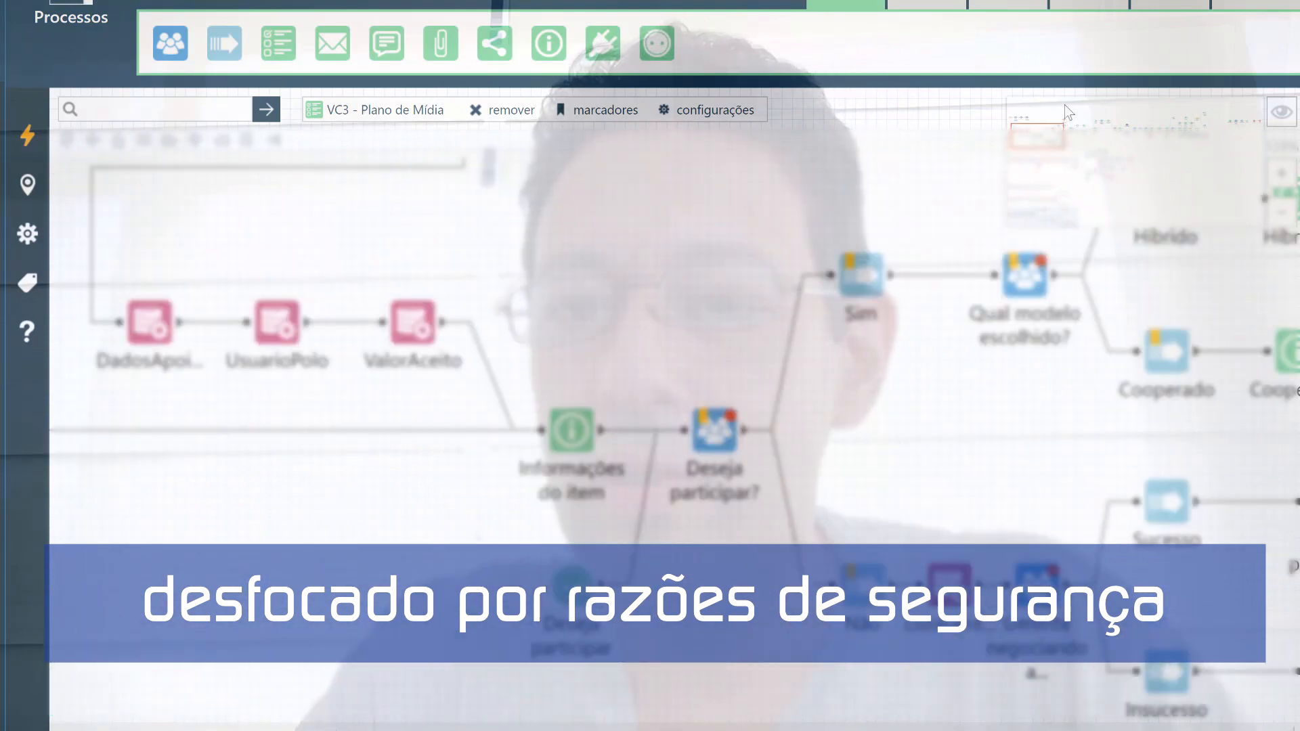
{"action": "scroll", "coordinate": [1040, 129], "scroll_direction": "down", "scroll_amount": 5}
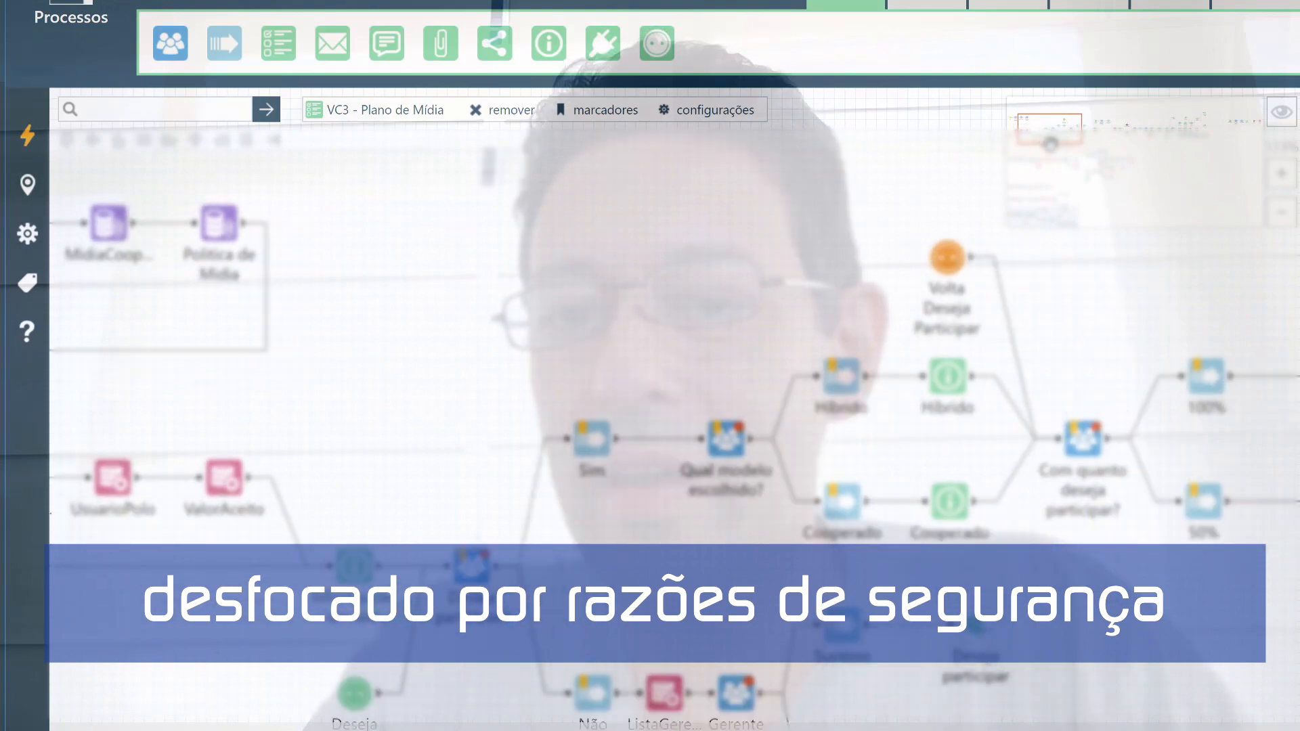
{"action": "scroll", "coordinate": [1051, 141], "scroll_direction": "down", "scroll_amount": 3}
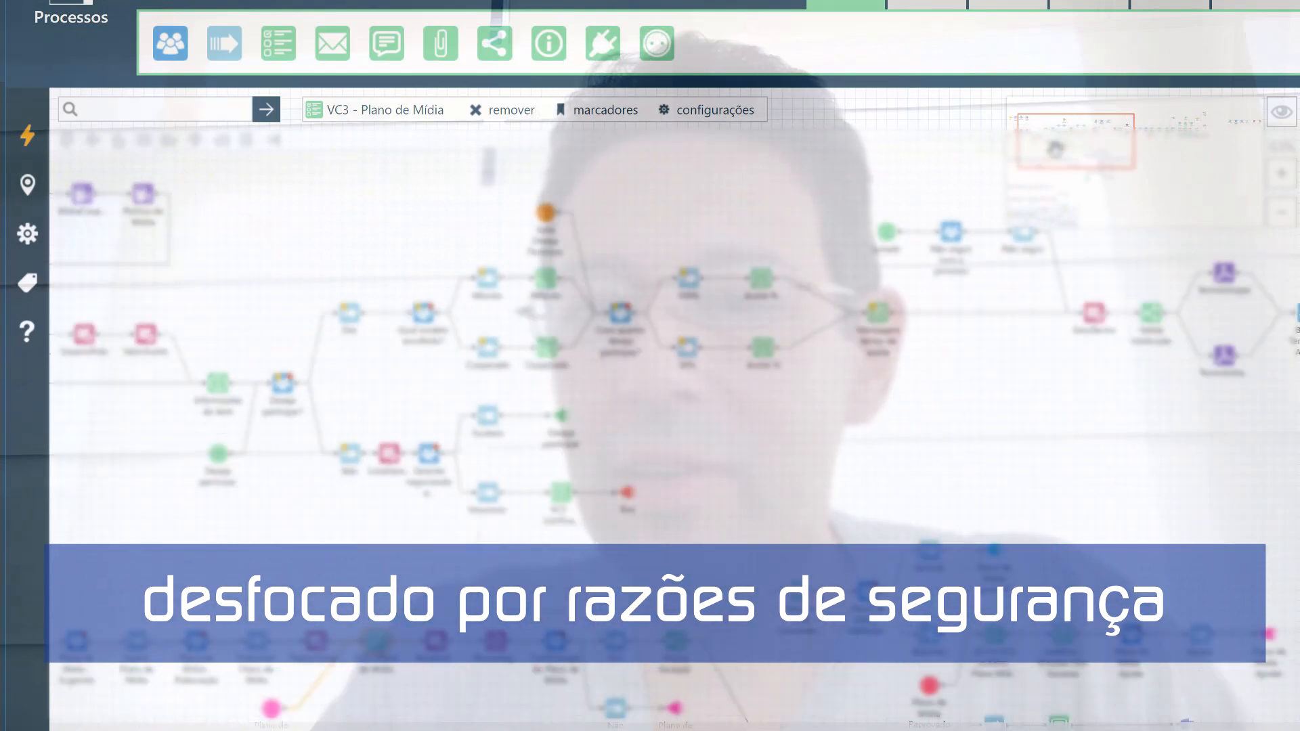
{"action": "scroll", "coordinate": [1062, 139], "scroll_direction": "up", "scroll_amount": 2}
{"action": "left_click_drag", "start_coordinate": [1126, 127], "coordinate": [1047, 170]}
{"action": "left_click", "coordinate": [1047, 169]}
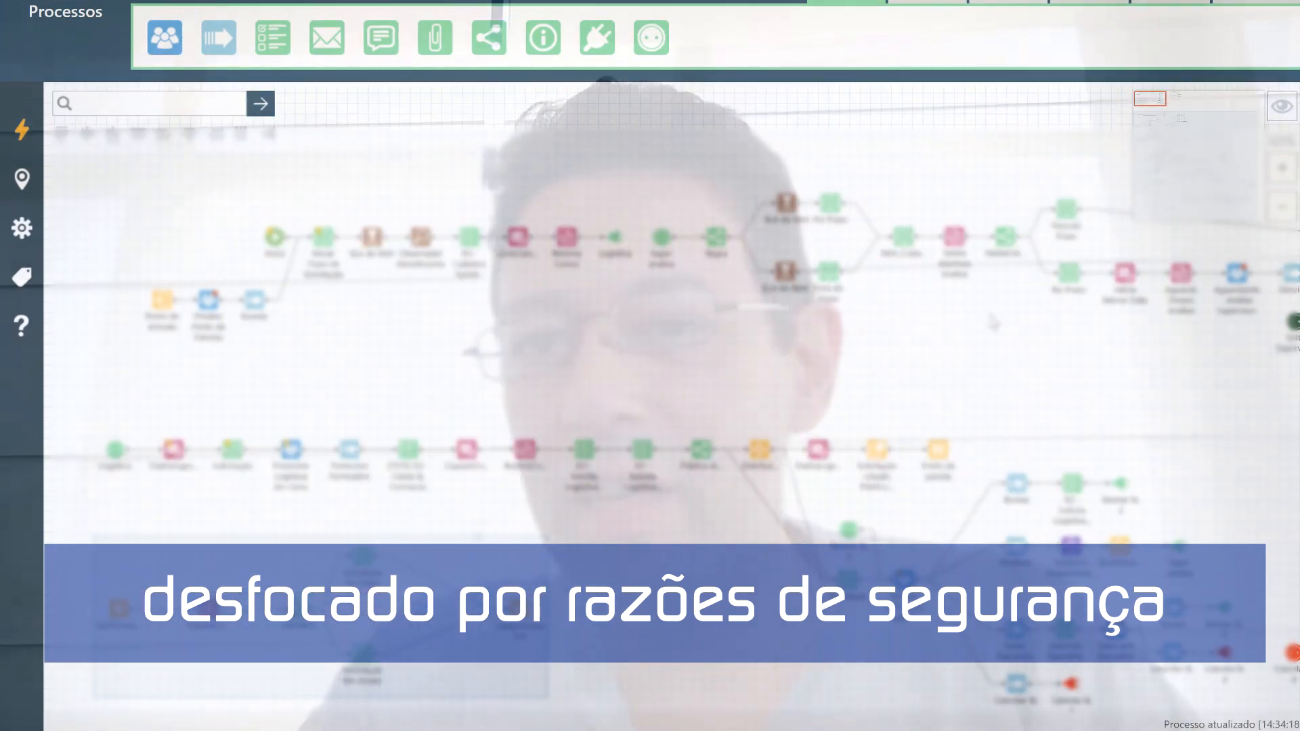
{"action": "scroll", "coordinate": [1159, 155], "scroll_direction": "down", "scroll_amount": 1}
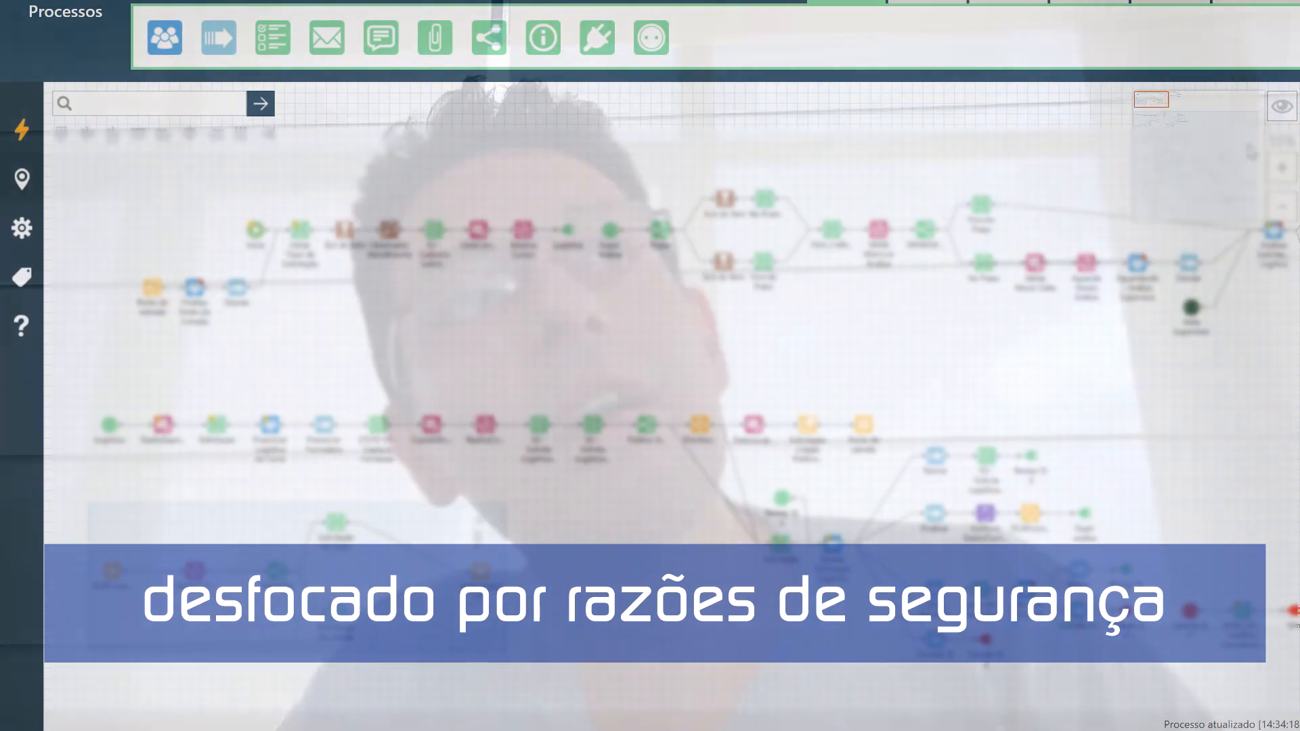
{"action": "left_click_drag", "start_coordinate": [1169, 111], "coordinate": [1167, 156]}
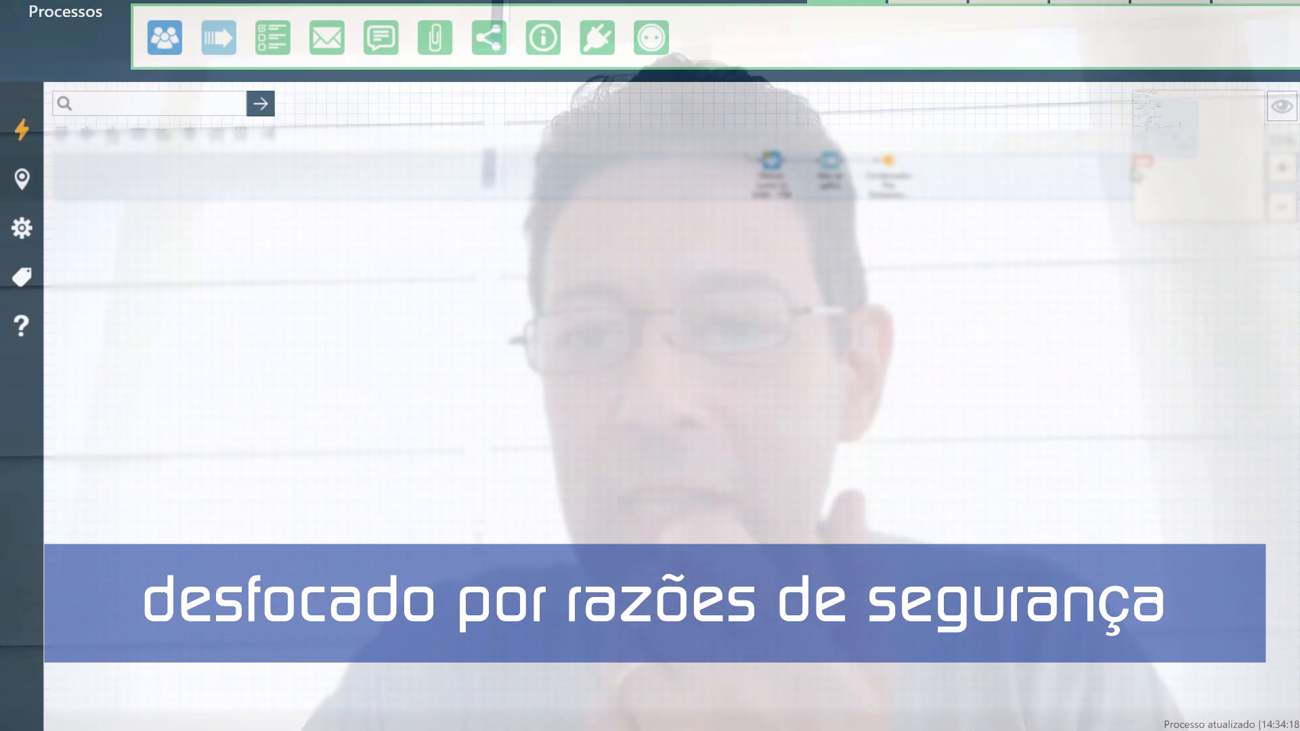
{"action": "mouse_move", "coordinate": [1149, 150]}
{"action": "left_mouse_down"}
{"action": "mouse_move", "coordinate": [1165, 179]}
{"action": "mouse_move", "coordinate": [1156, 126]}
{"action": "left_mouse_up"}
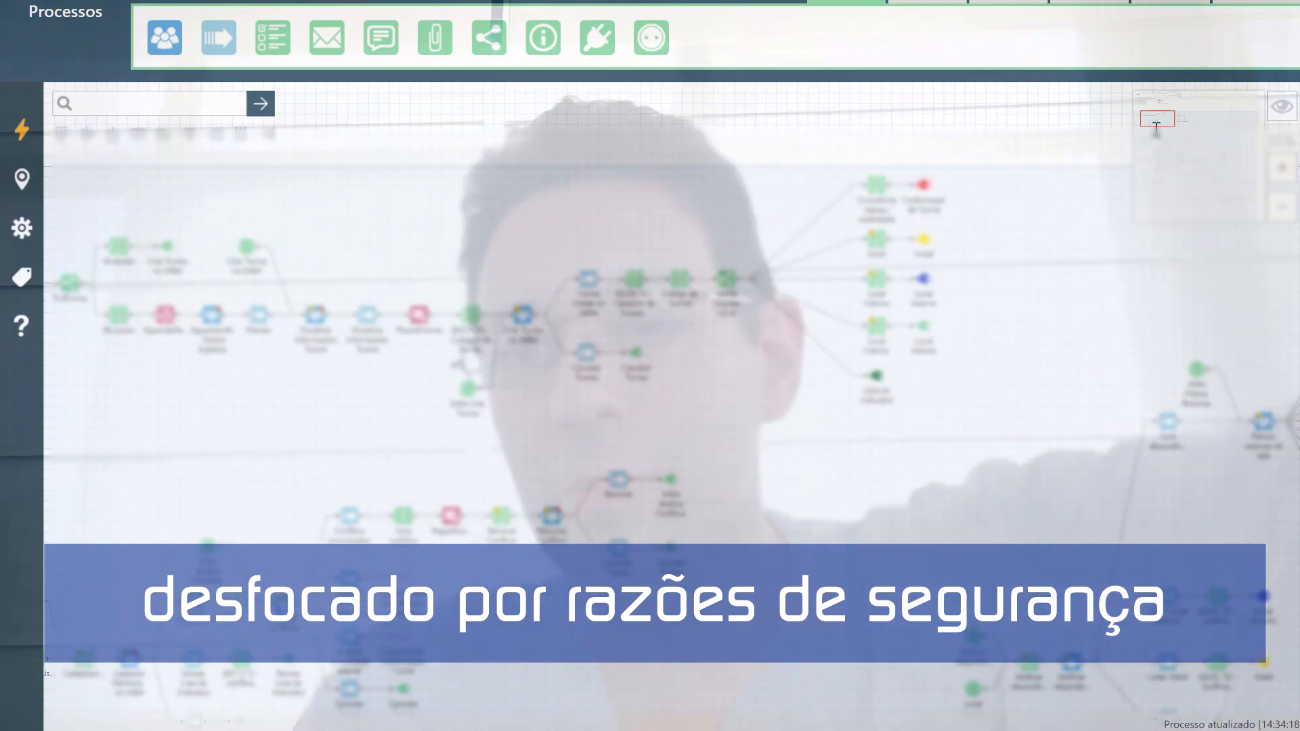
{"action": "left_click_drag", "start_coordinate": [1151, 109], "coordinate": [1151, 102]}
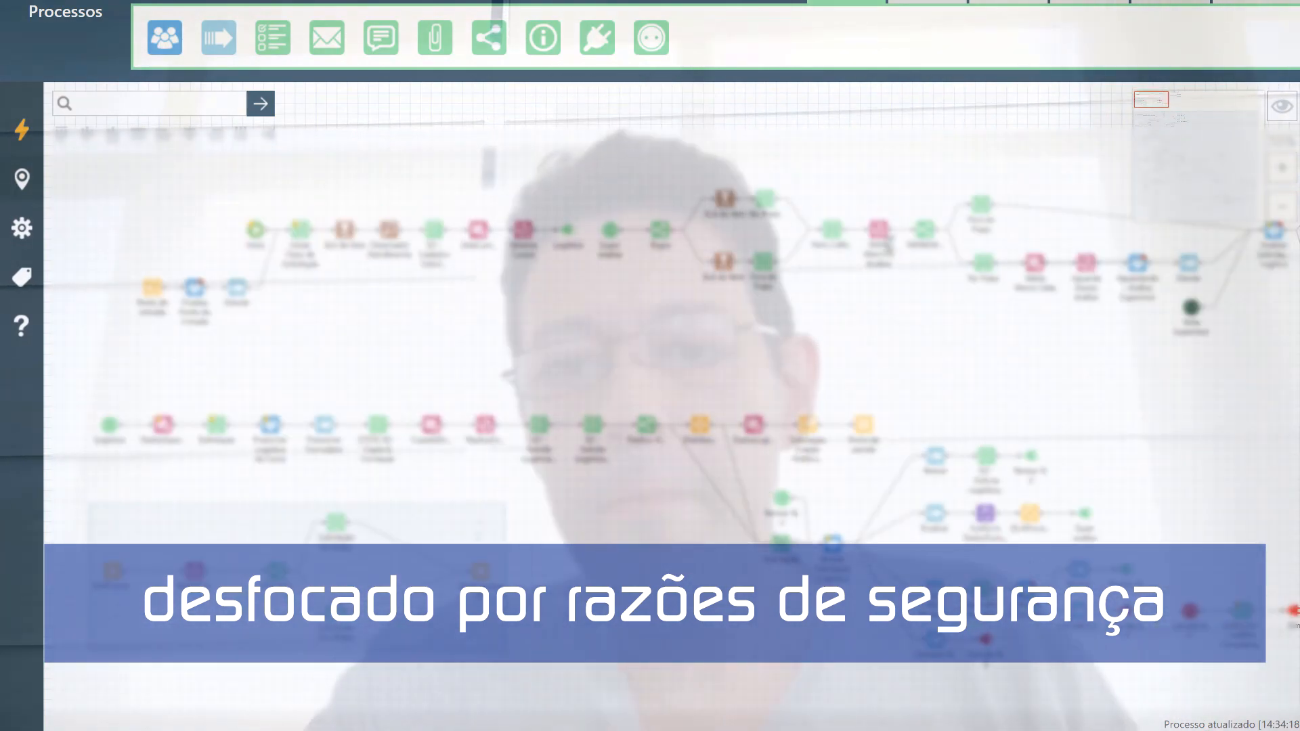